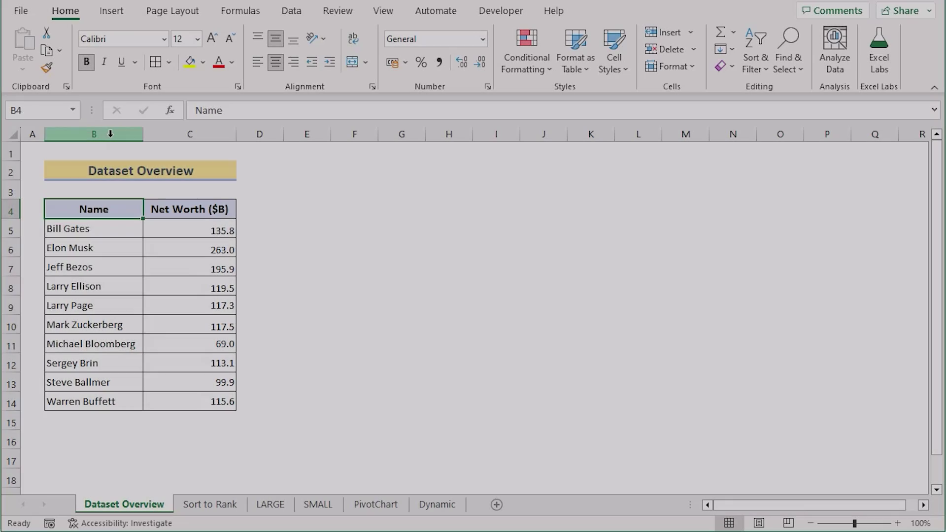
{"action": "left_click", "coordinate": [110, 134]}
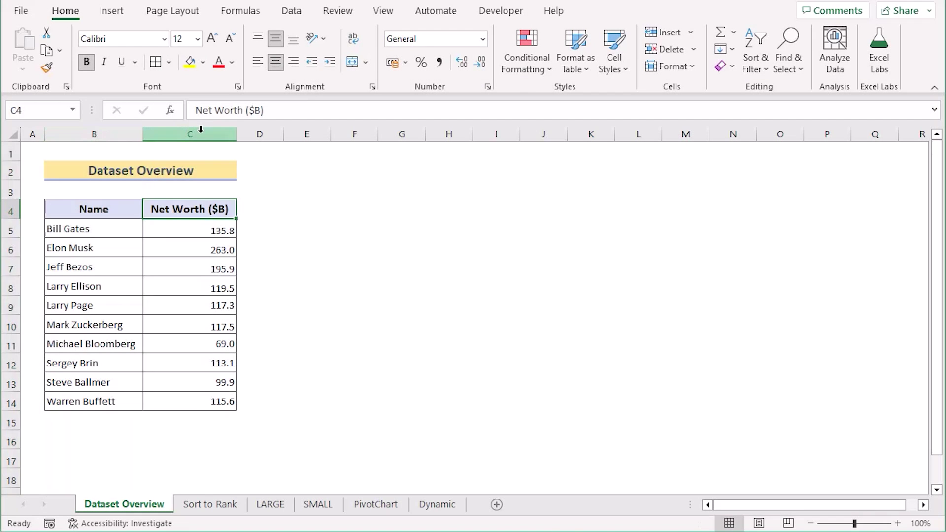
{"action": "left_click", "coordinate": [200, 134]}
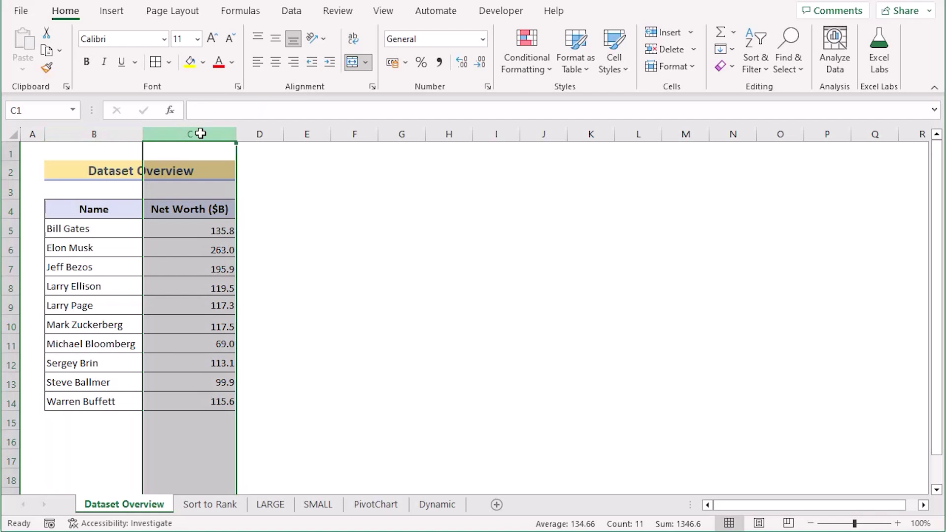
{"action": "left_click", "coordinate": [105, 208]}
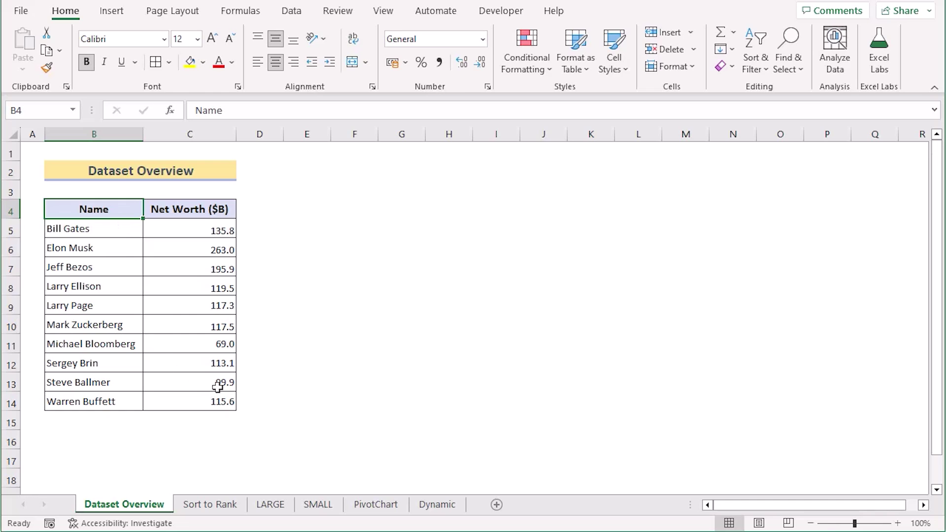
{"action": "left_click", "coordinate": [185, 405], "text": "shift"}
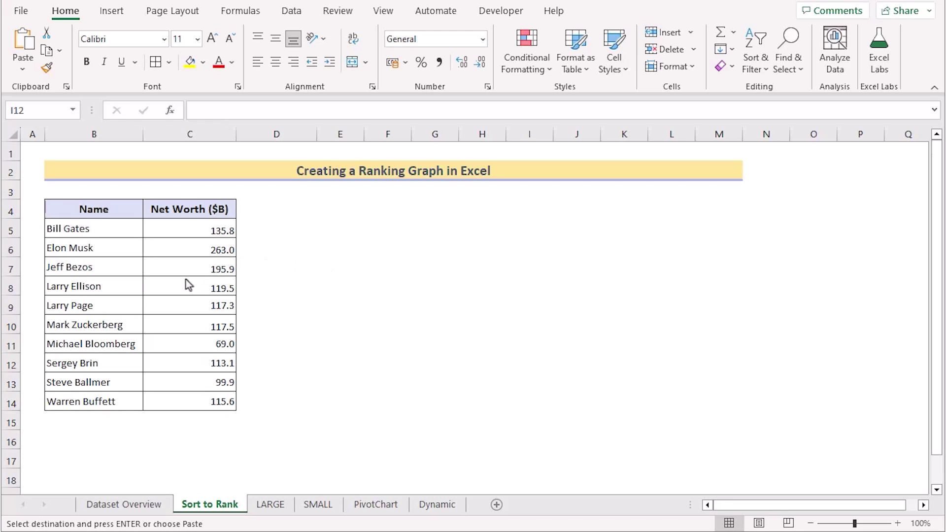
- Insert a 2-D Clustered Column chart from the Name and Net Worth table B4:C14 and move it slightly upward beside the table
{"action": "left_click", "coordinate": [60, 202]}
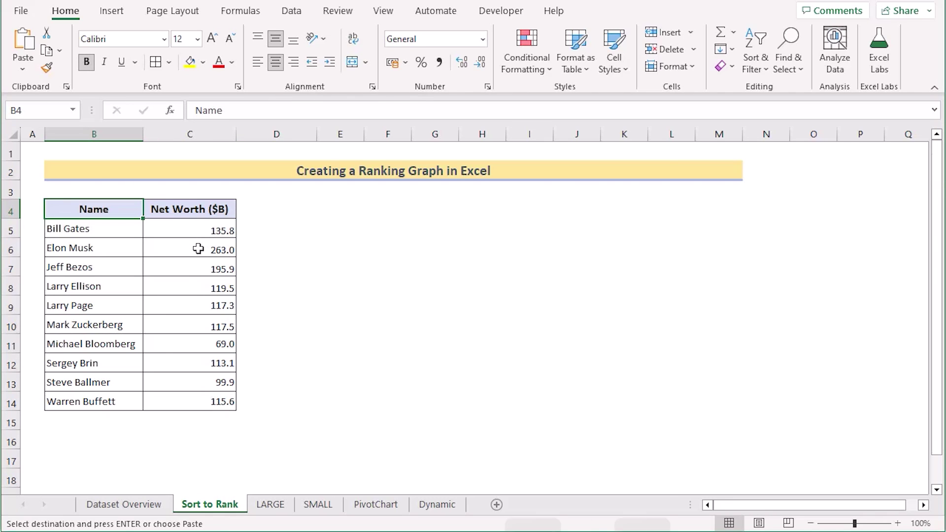
{"action": "key", "text": "ctrl+a"}
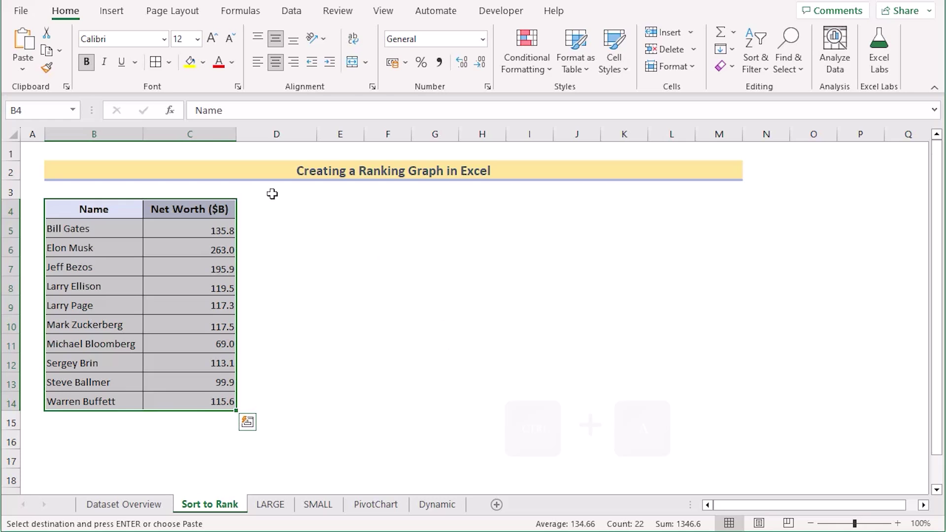
{"action": "left_click", "coordinate": [112, 12]}
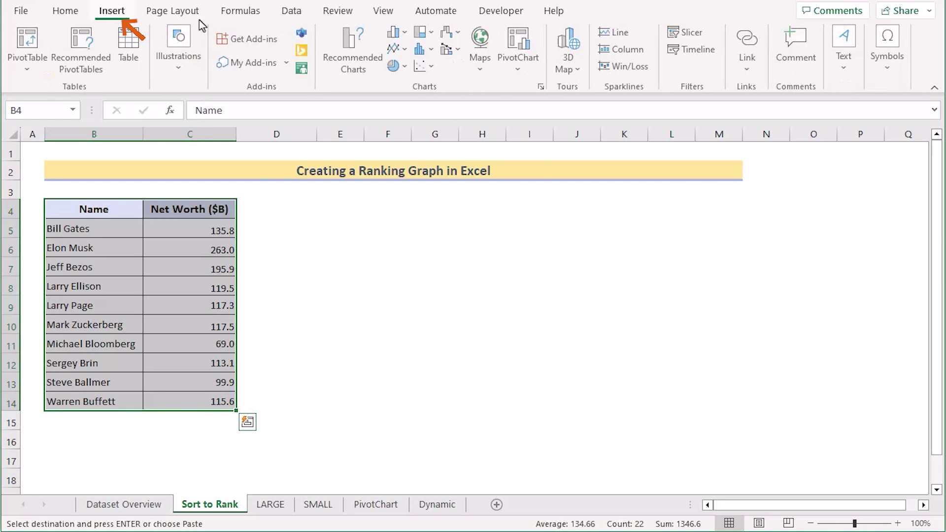
{"action": "left_click", "coordinate": [405, 33]}
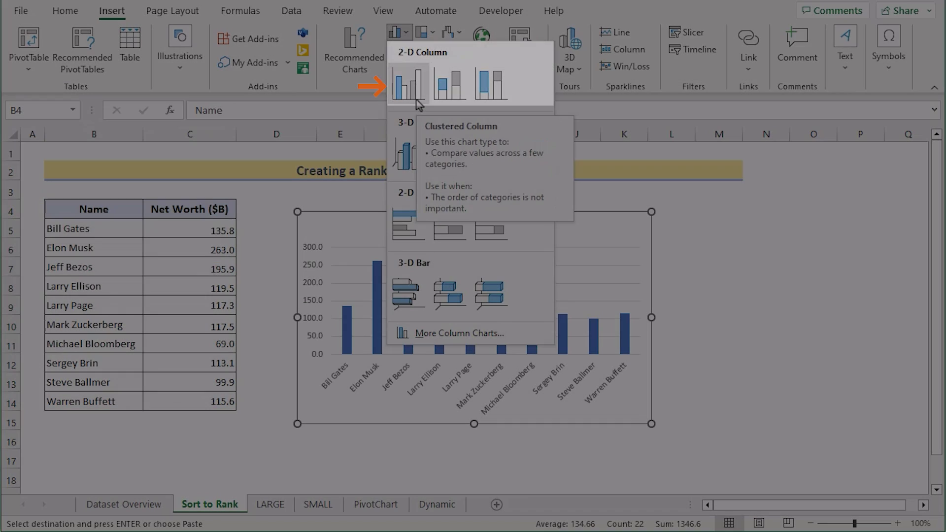
{"action": "left_click", "coordinate": [415, 101]}
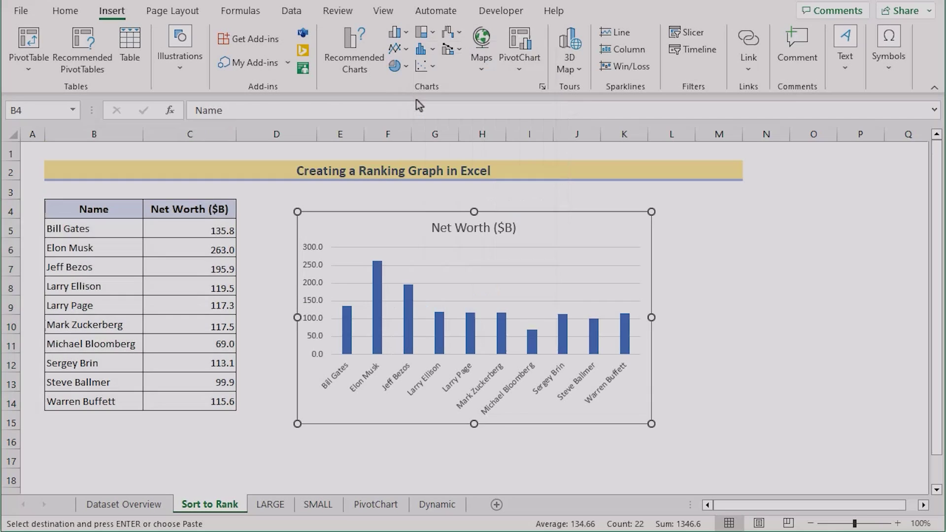
{"action": "left_click_drag", "start_coordinate": [448, 211], "coordinate": [447, 198]}
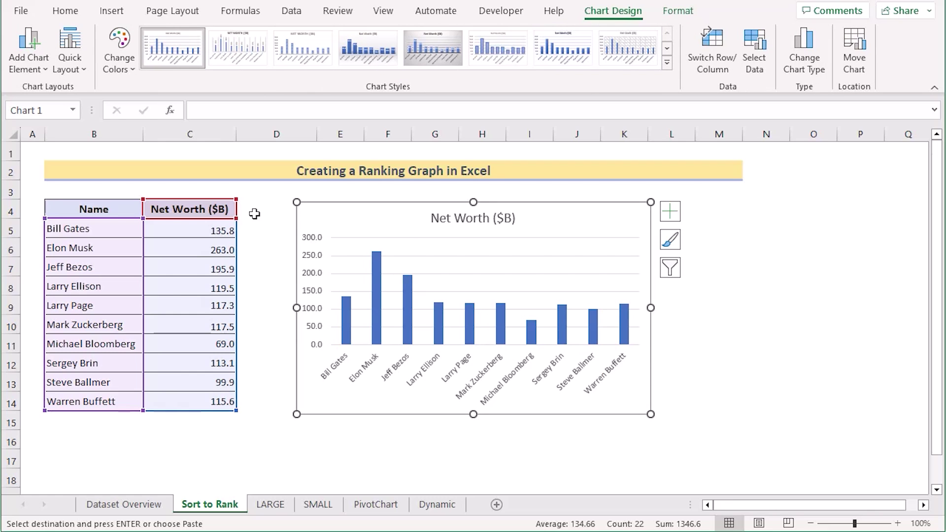
- Sort the net worth values in C5:C14 from largest to smallest, expanding the selection to include the names
{"action": "left_click", "coordinate": [65, 10]}
{"action": "key", "text": "Escape"}
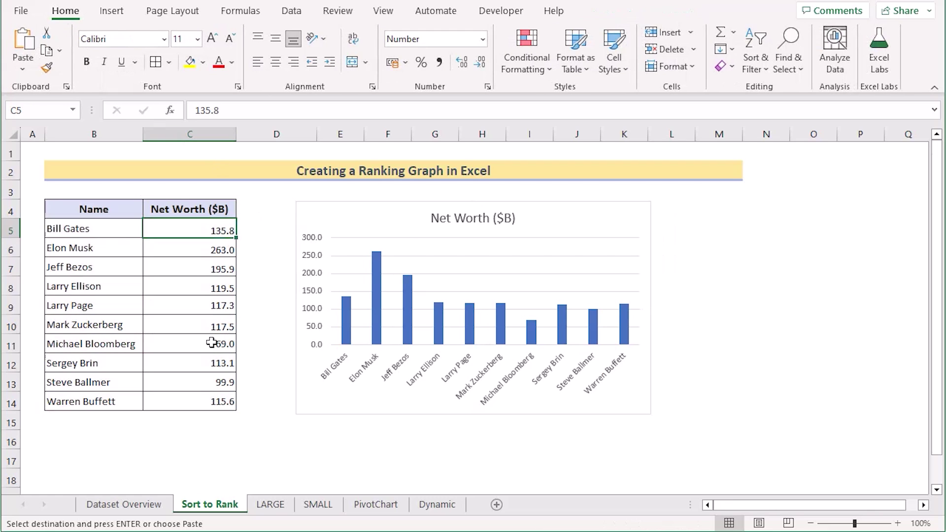
{"action": "left_click", "coordinate": [170, 399], "text": "shift"}
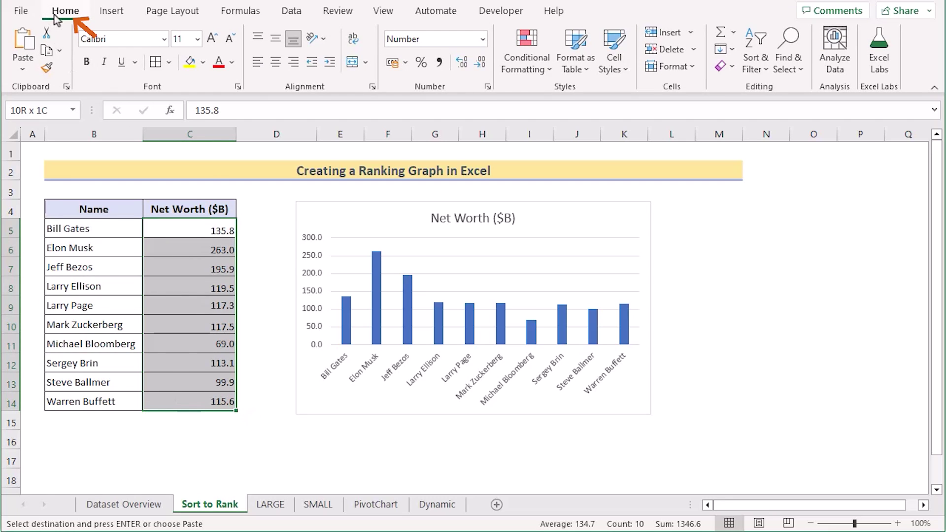
{"action": "left_click", "coordinate": [757, 62]}
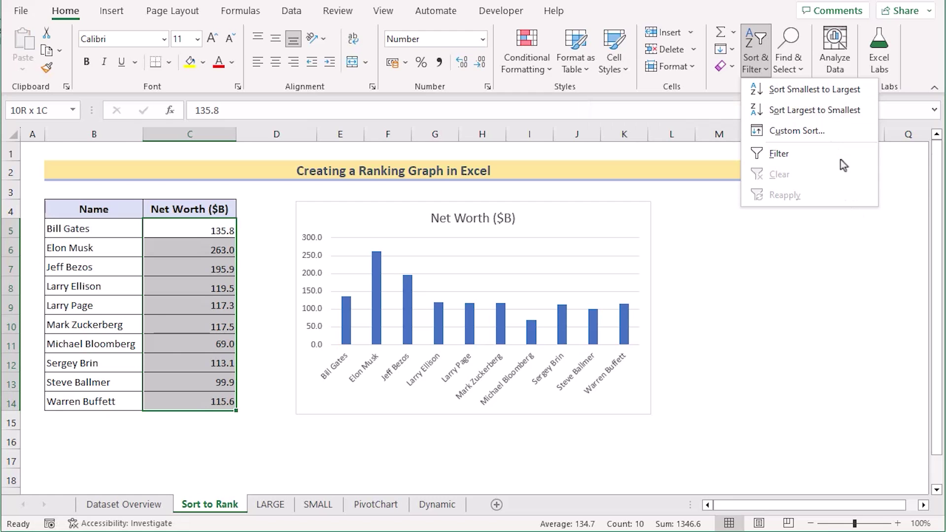
{"action": "left_click", "coordinate": [817, 113]}
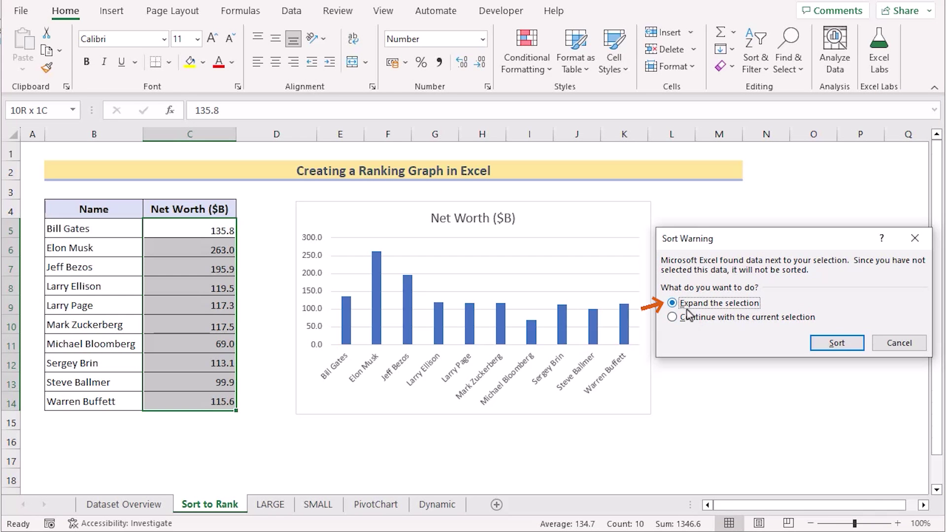
{"action": "left_click", "coordinate": [851, 343]}
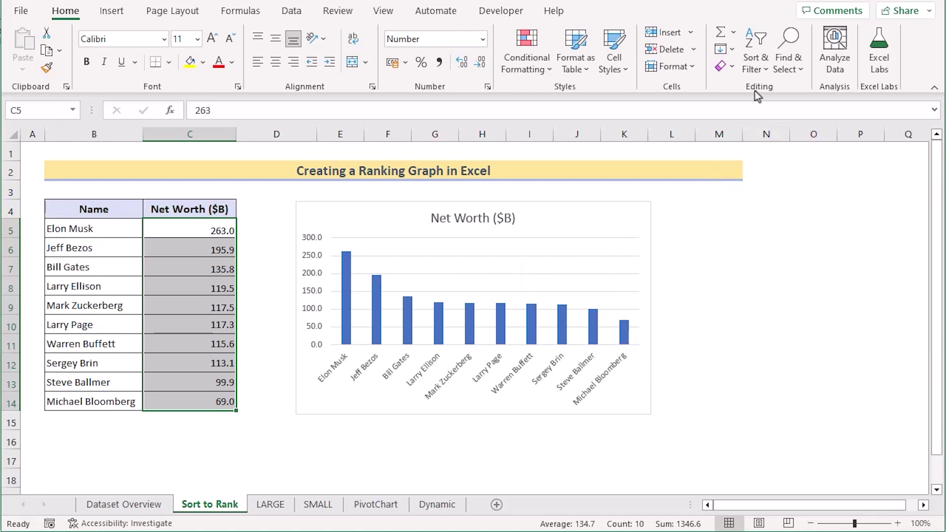
- Re-sort the net worth values from smallest to largest, again expanding the selection to include the names
{"action": "left_click", "coordinate": [765, 72]}
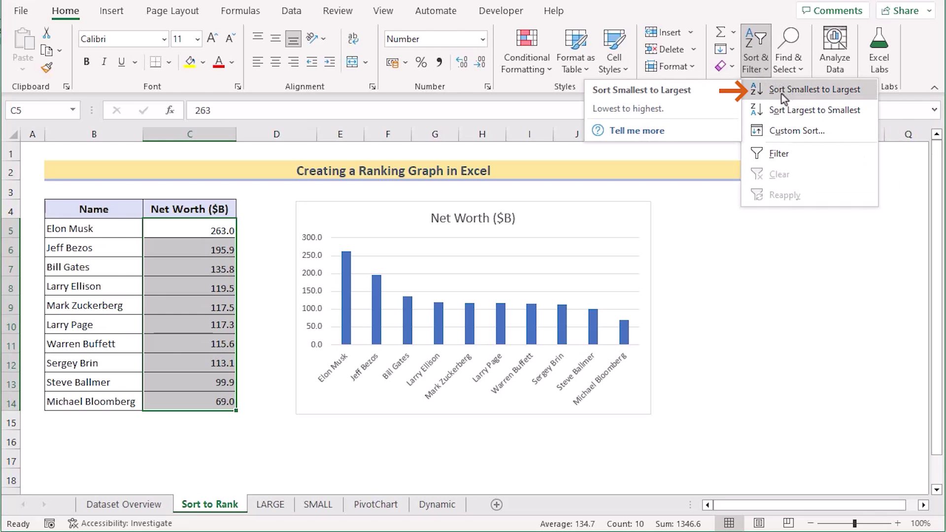
{"action": "left_click", "coordinate": [822, 93]}
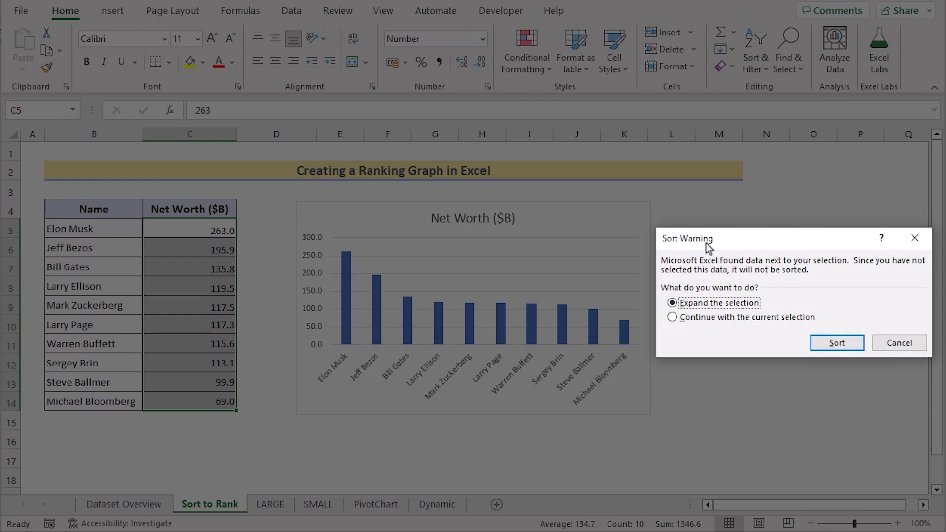
{"action": "left_click", "coordinate": [859, 344]}
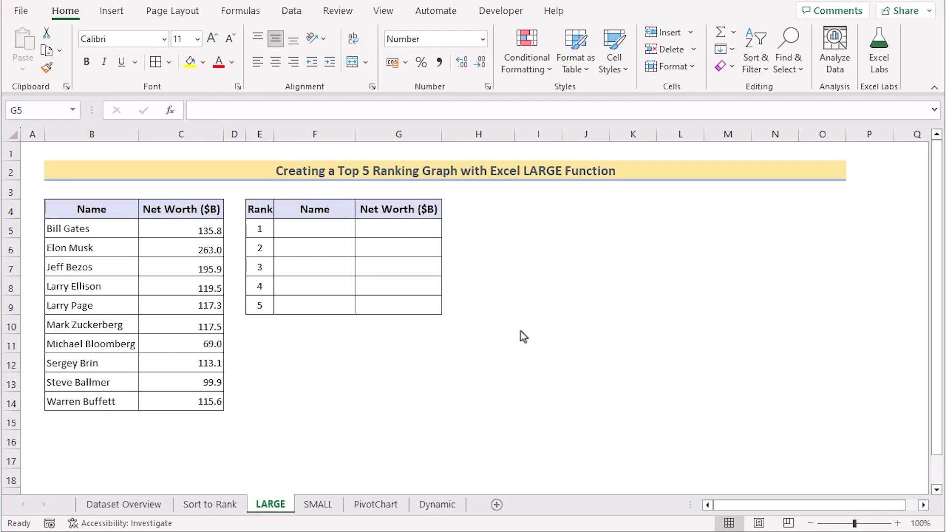
- On the LARGE sheet, enter =LARGE($C$5:$C$14,E5) in G5 and fill the formula down to G9
{"action": "left_click", "coordinate": [378, 223]}
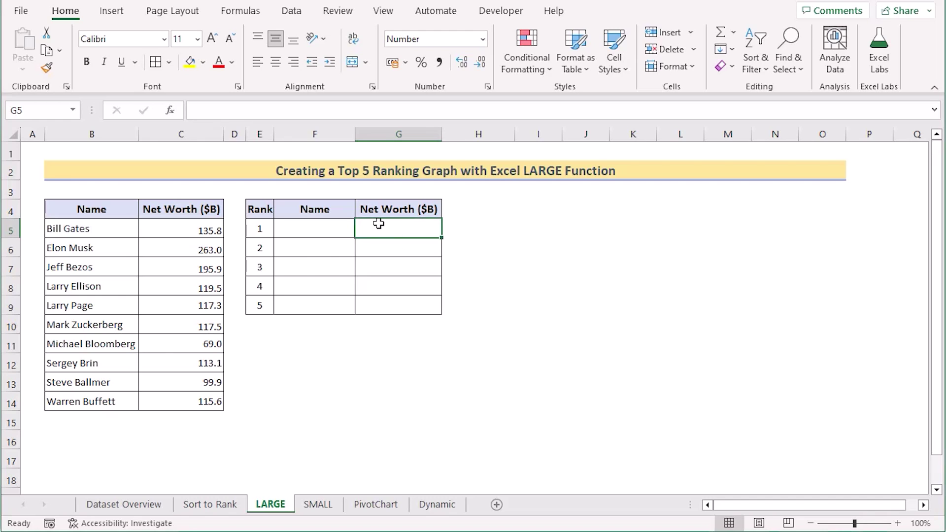
{"action": "double_click", "coordinate": [388, 229]}
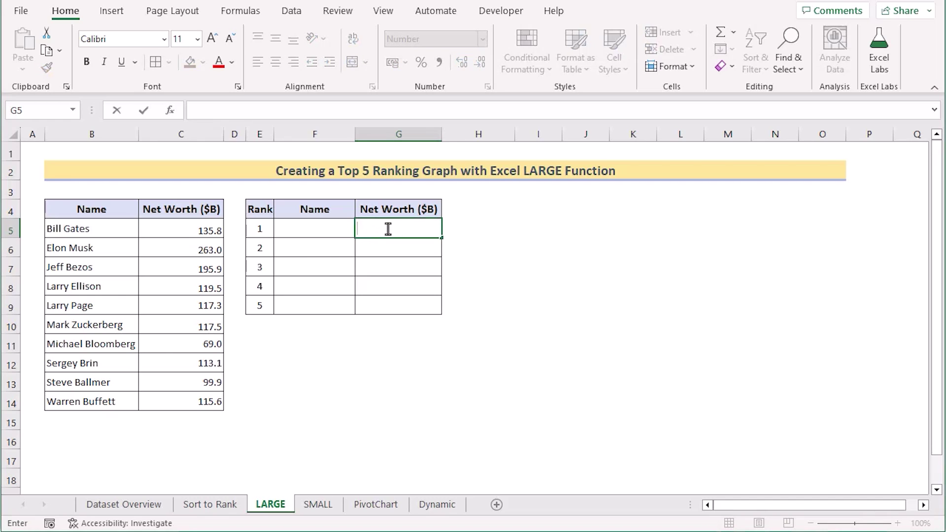
{"action": "type", "text": "=LARGE"}
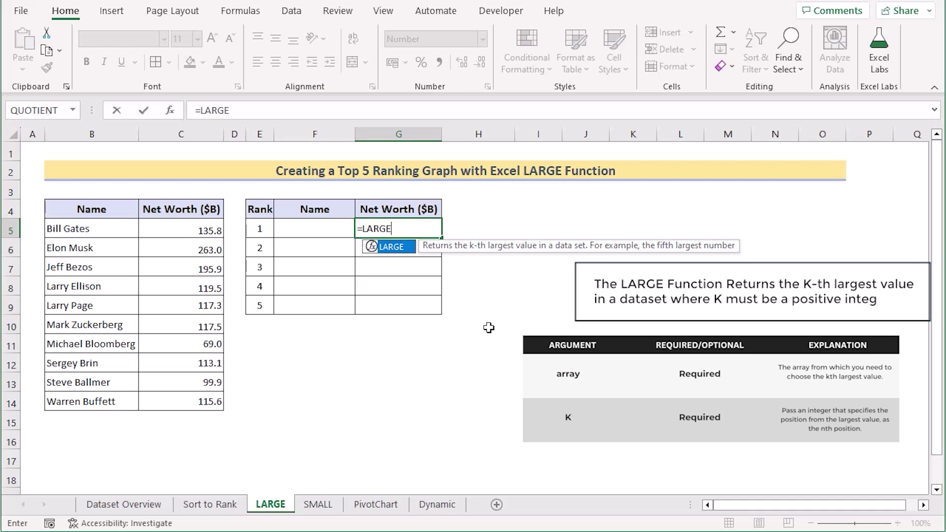
{"action": "type", "text": "("}
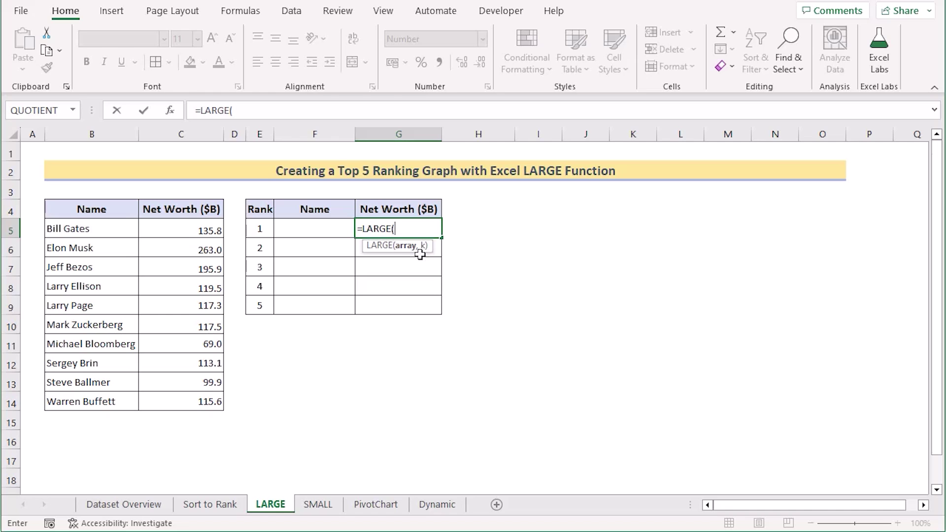
{"action": "left_click", "coordinate": [194, 228]}
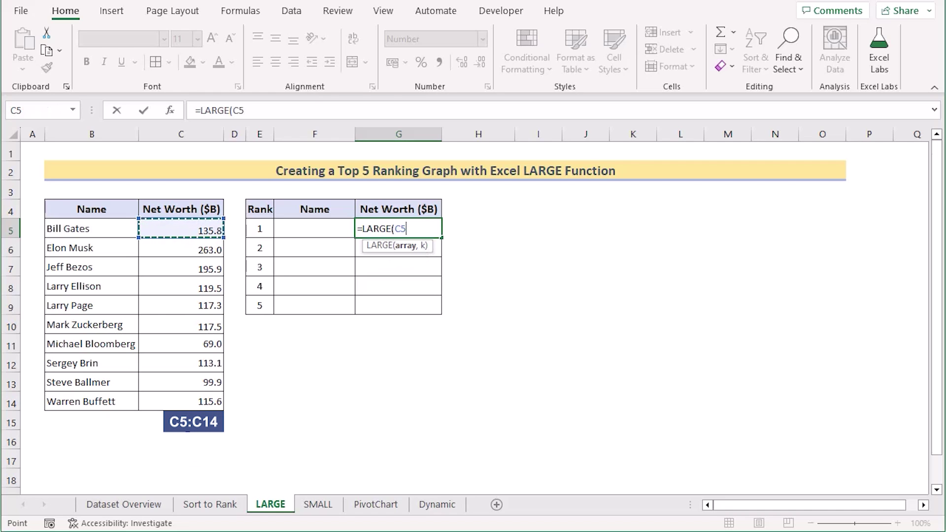
{"action": "left_click_drag", "start_coordinate": [179, 402], "coordinate": [209, 401]}
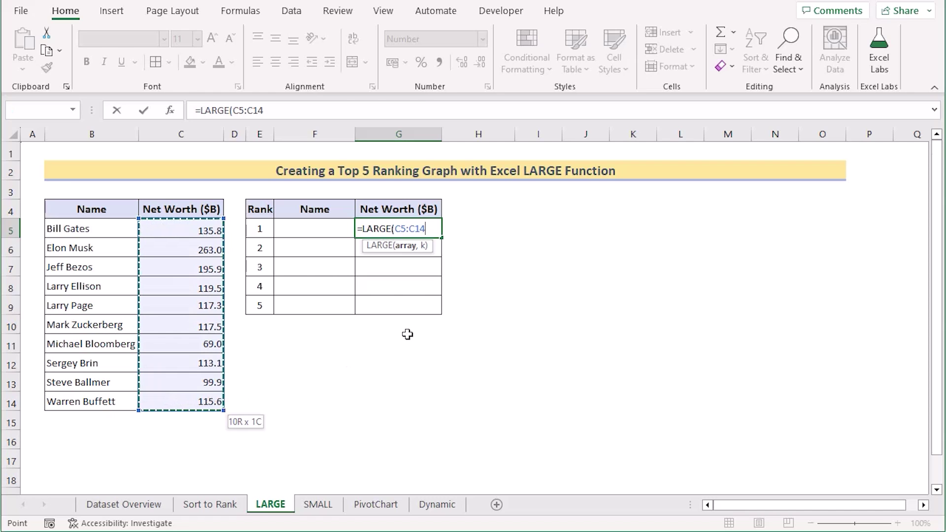
{"action": "key", "text": "F4"}
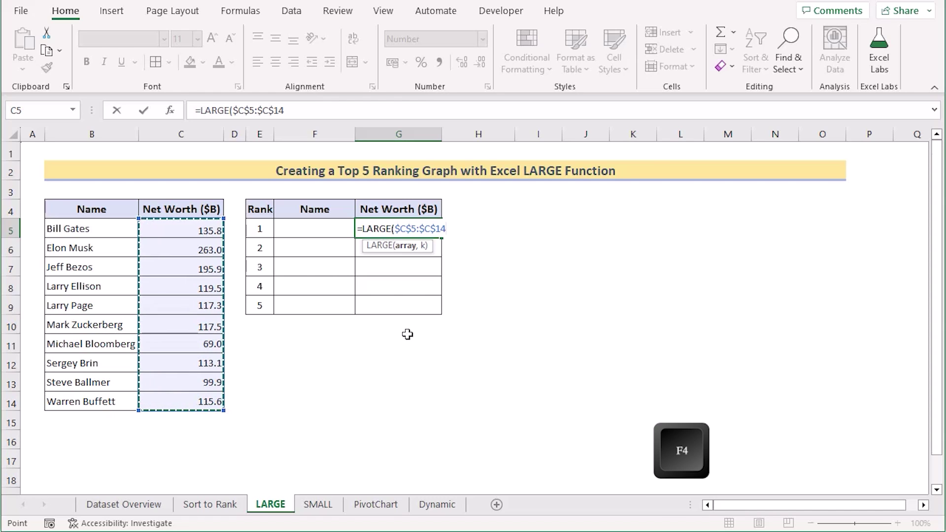
{"action": "type", "text": ","}
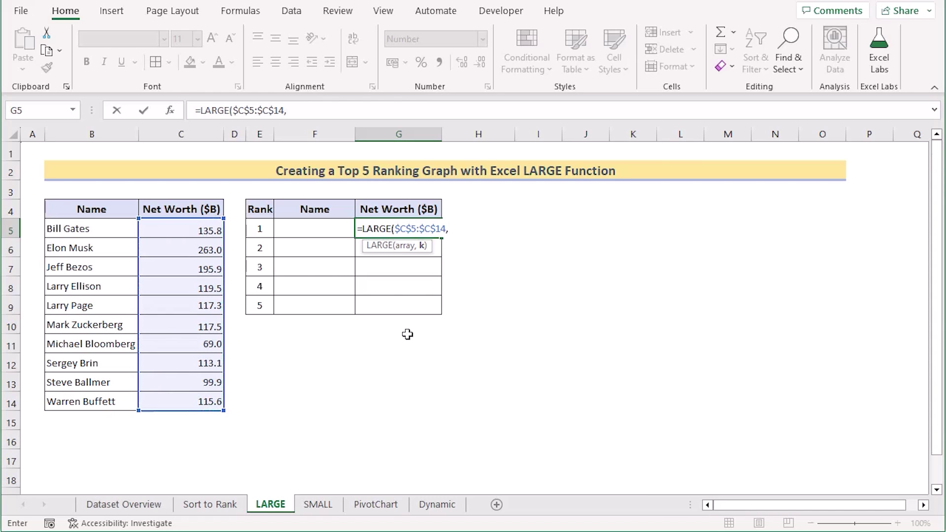
{"action": "left_click", "coordinate": [255, 229]}
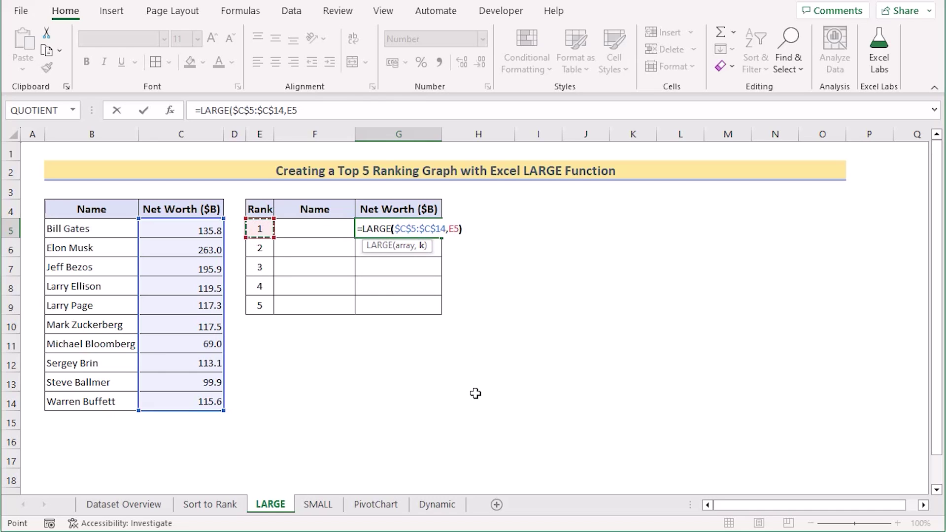
{"action": "key", "text": "Return"}
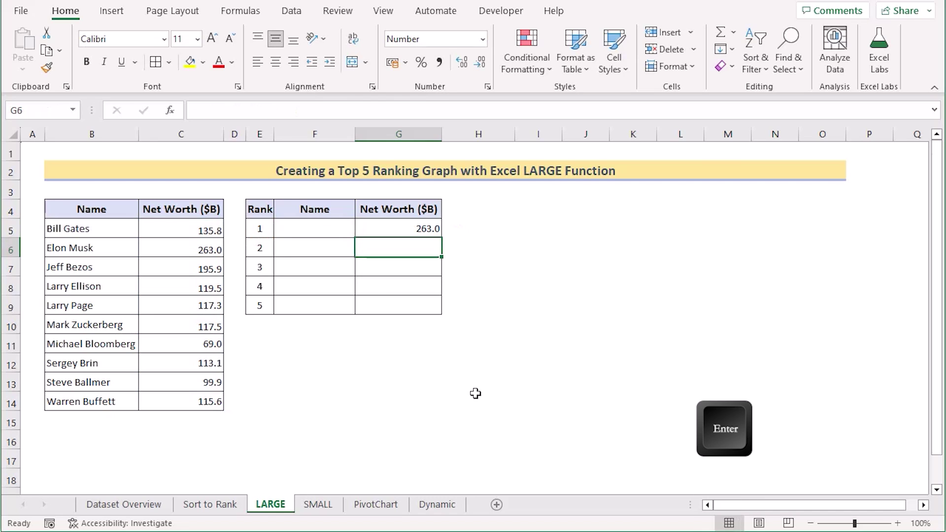
{"action": "left_click", "coordinate": [389, 228]}
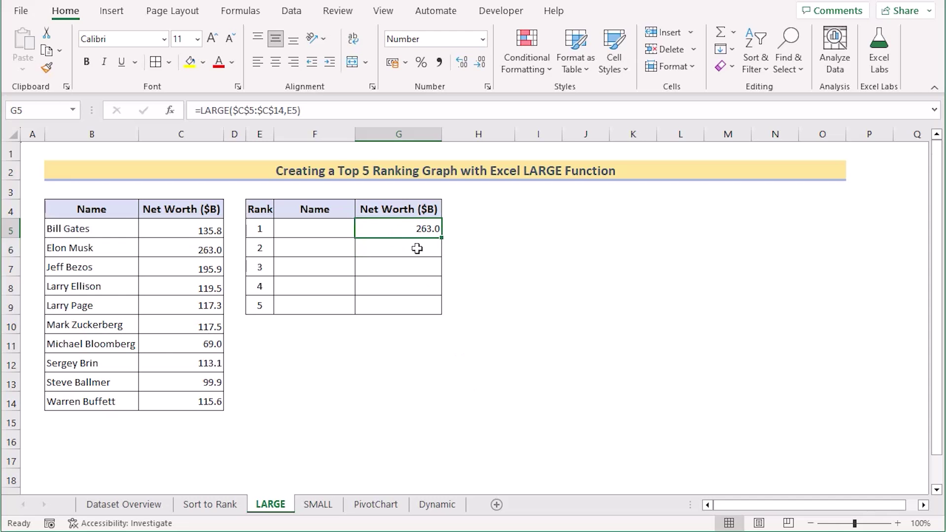
{"action": "left_click_drag", "start_coordinate": [442, 244], "coordinate": [440, 314]}
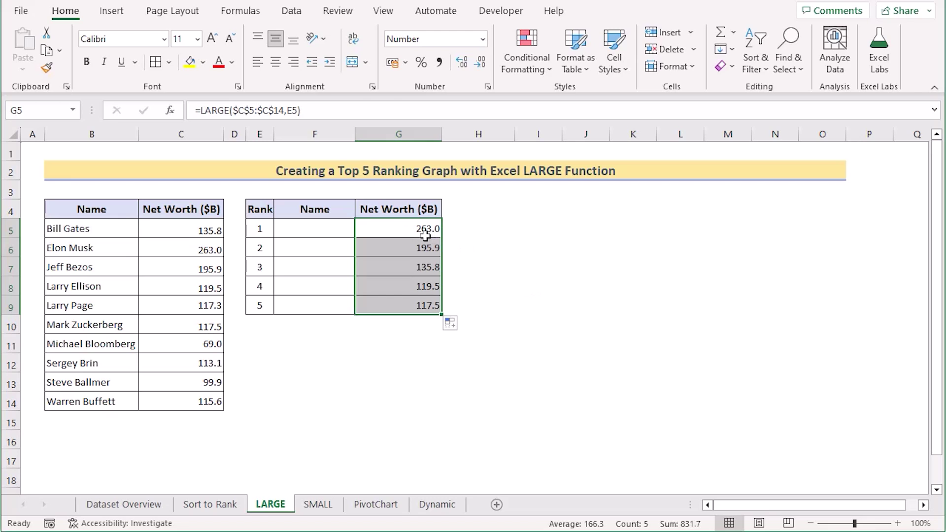
- Enter =INDEX($B$5:$B$14,MATCH(G5,$C$5:$C$14,0)) in F5 of the top 5 table and fill the formula down to F9
{"action": "left_click", "coordinate": [308, 226]}
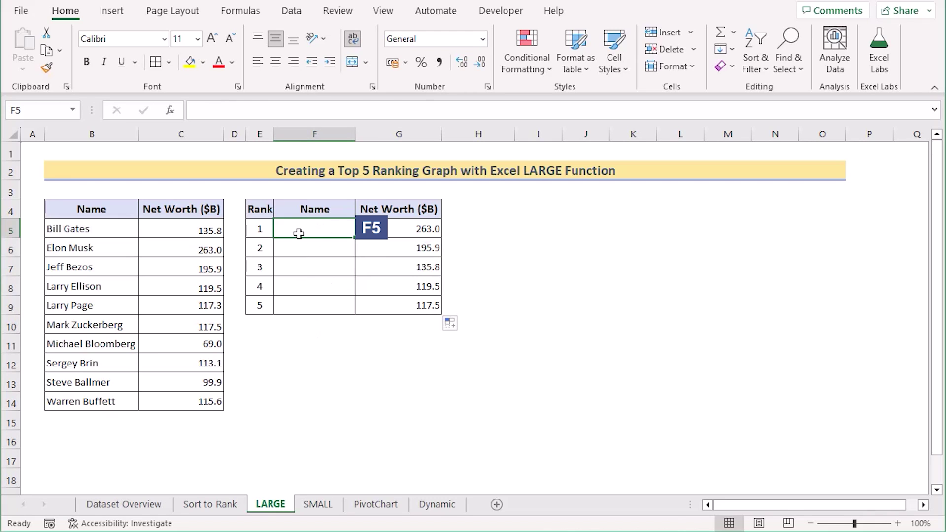
{"action": "double_click", "coordinate": [289, 228]}
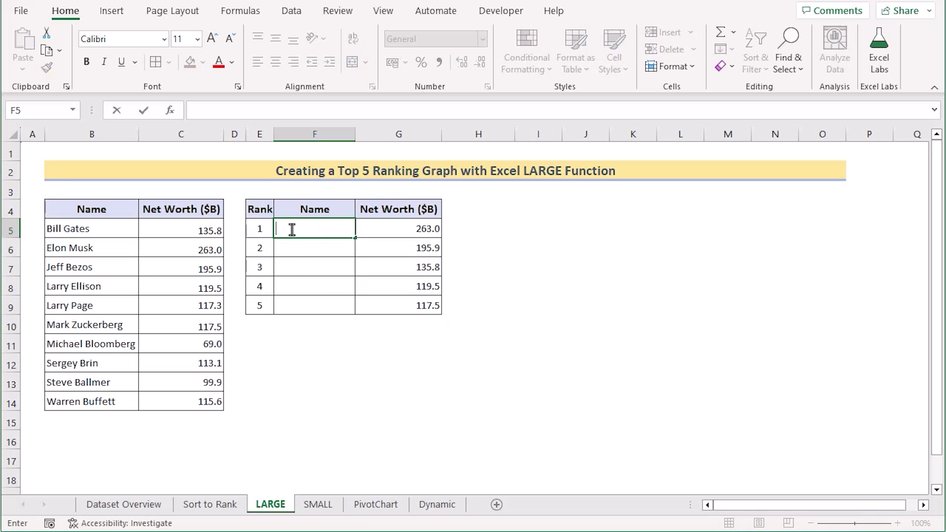
{"action": "type", "text": "="}
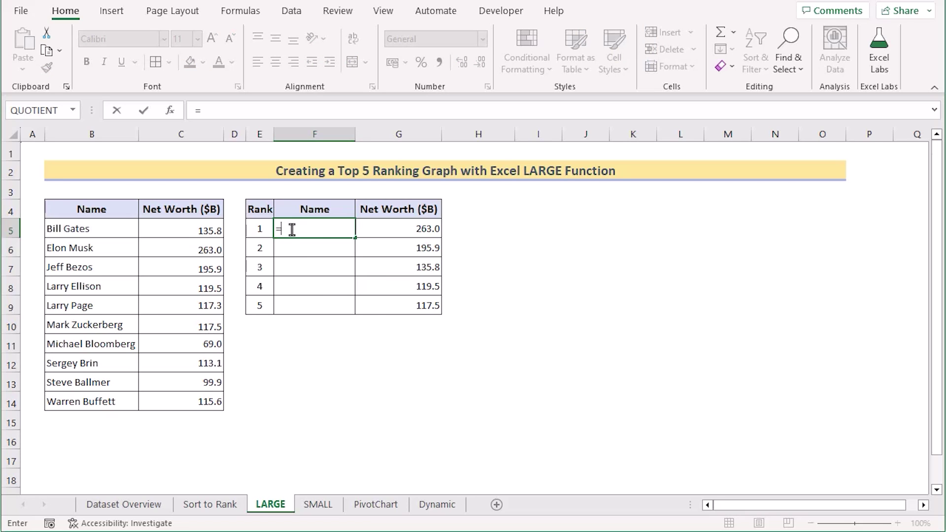
{"action": "type", "text": "INDEX"}
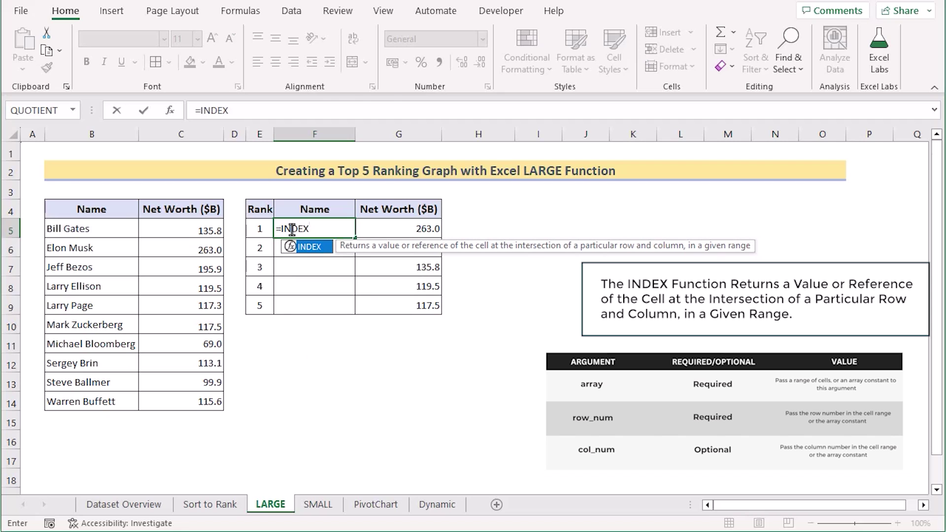
{"action": "type", "text": "("}
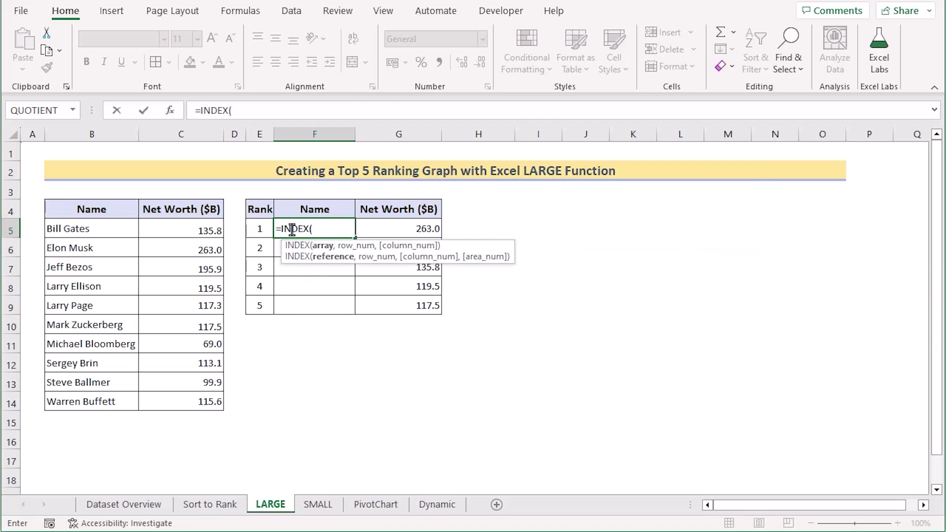
{"action": "left_click_drag", "start_coordinate": [132, 234], "coordinate": [107, 404]}
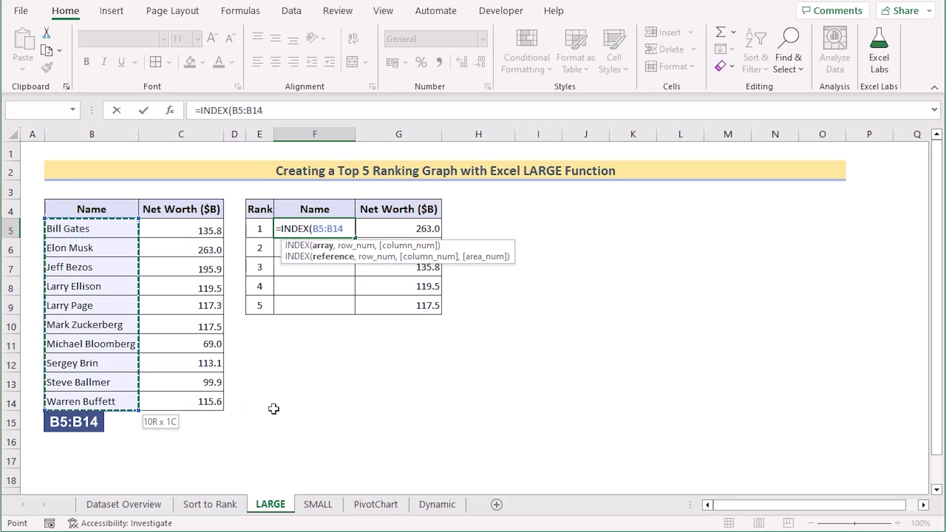
{"action": "key", "text": "F4"}
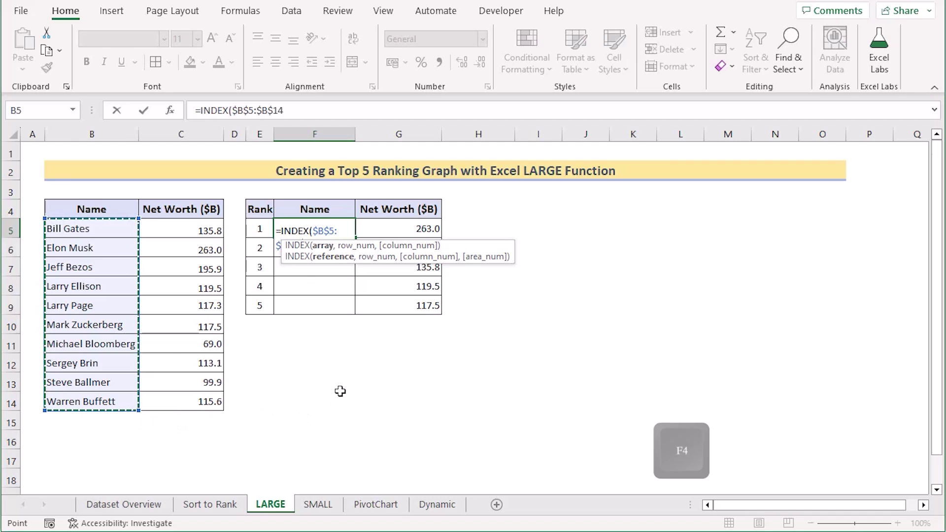
{"action": "type", "text": ","}
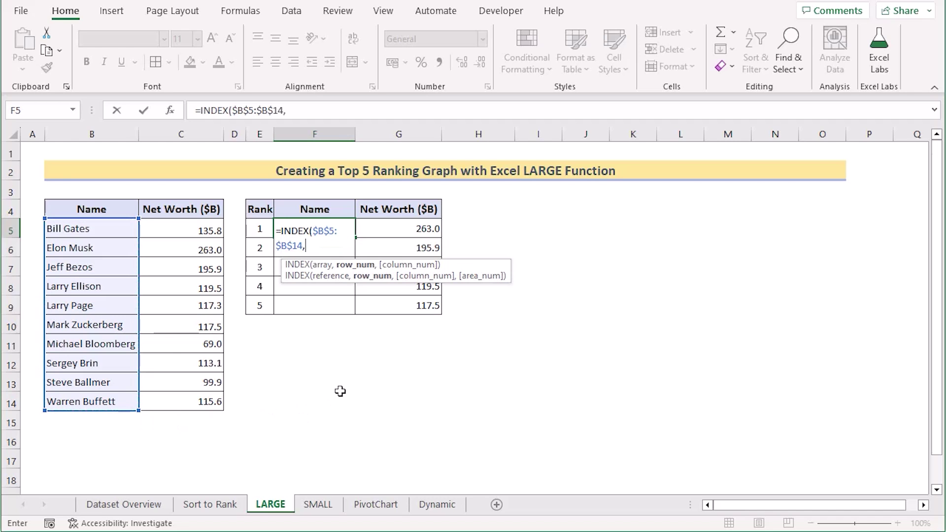
{"action": "type", "text": "MA"}
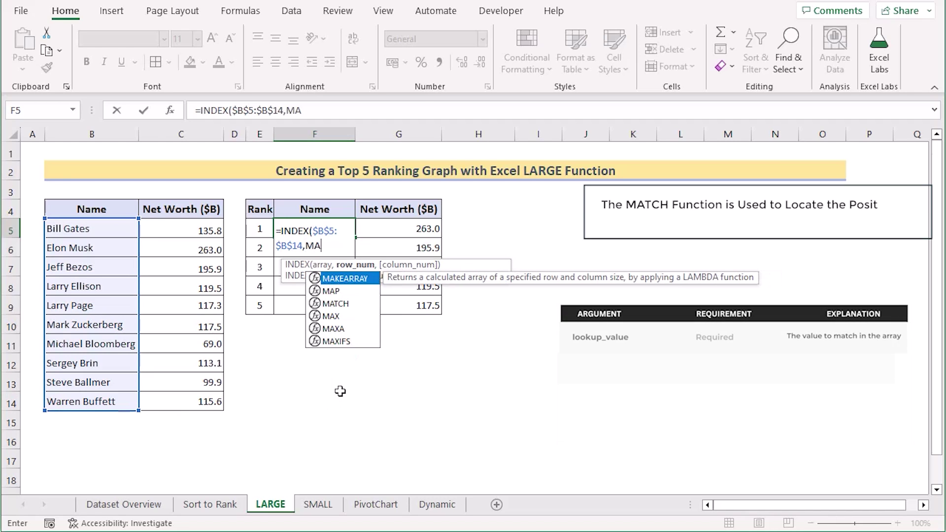
{"action": "type", "text": "TCH"}
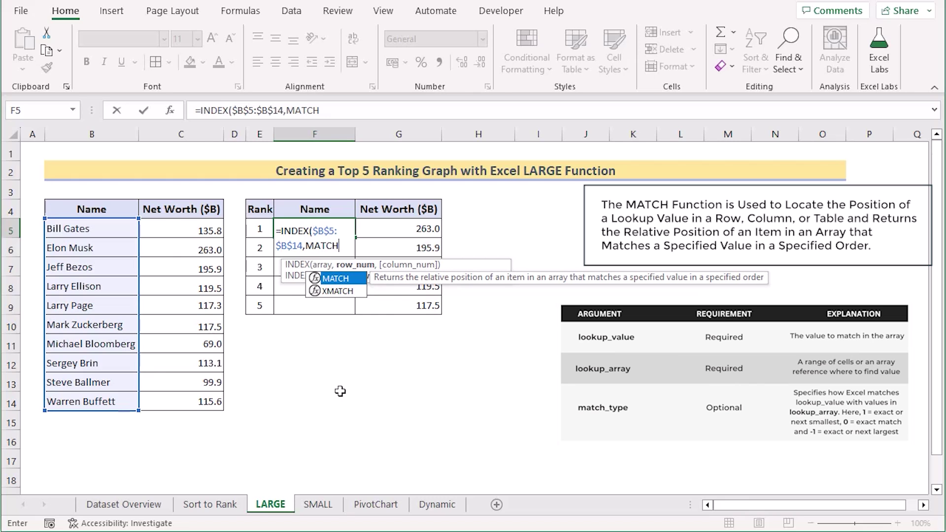
{"action": "type", "text": "("}
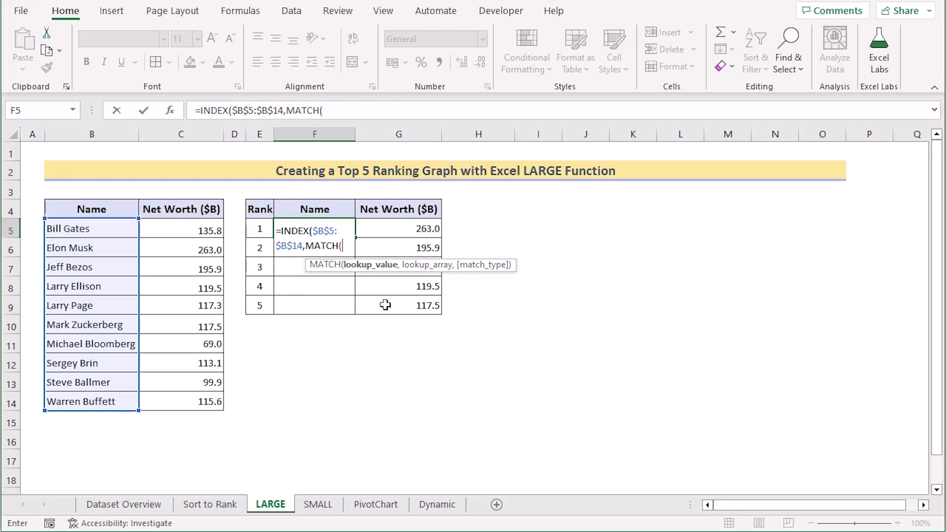
{"action": "left_click", "coordinate": [390, 226]}
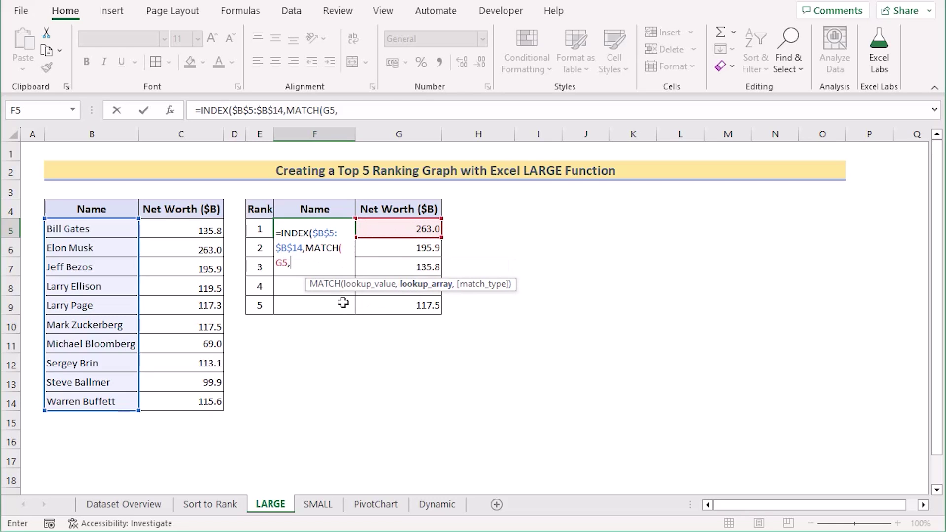
{"action": "left_click", "coordinate": [192, 229]}
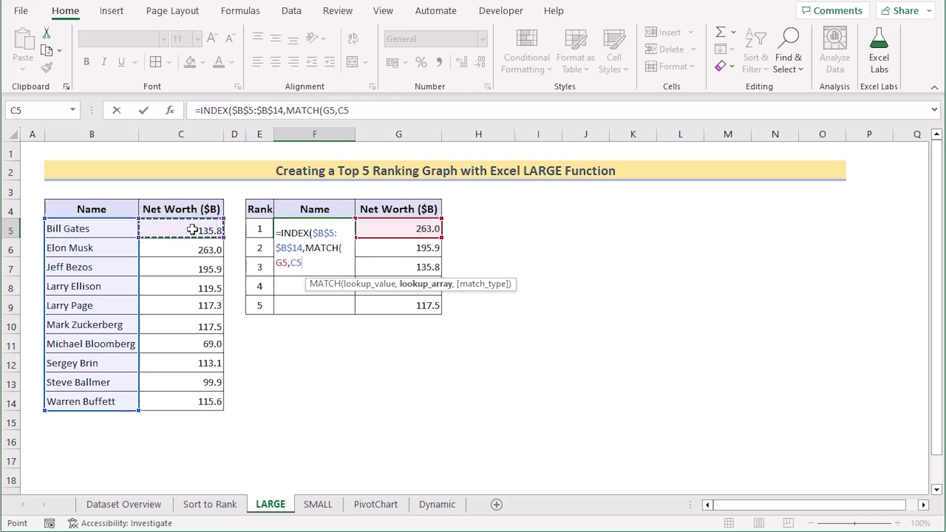
{"action": "left_click", "coordinate": [182, 404], "text": "shift"}
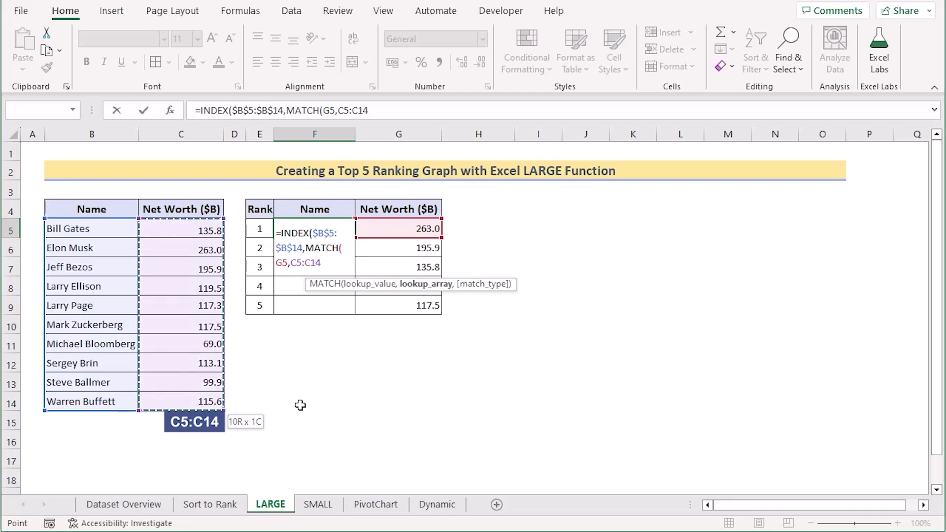
{"action": "key", "text": "F4"}
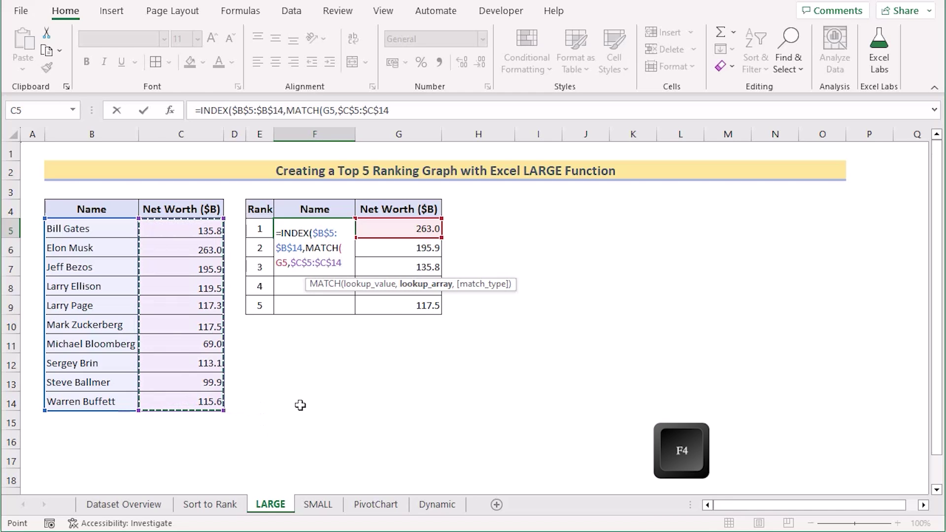
{"action": "type", "text": ","}
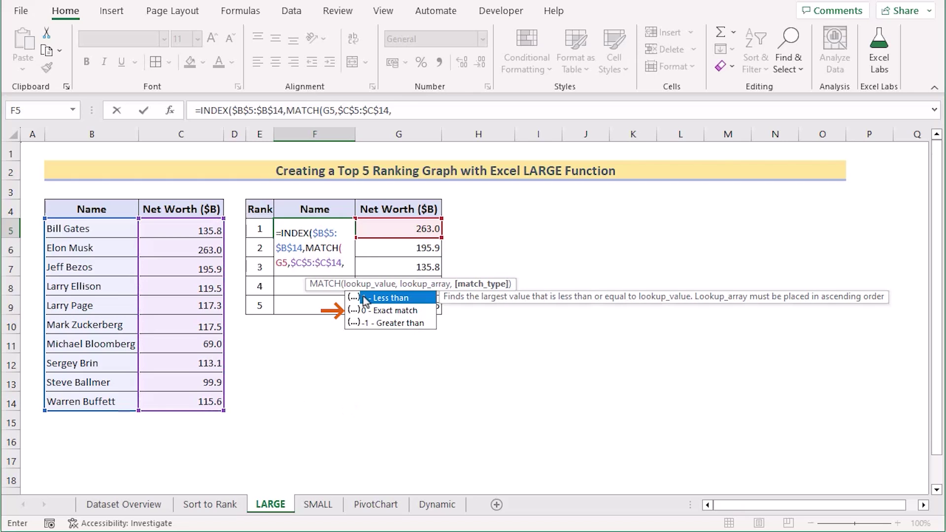
{"action": "type", "text": "0))"}
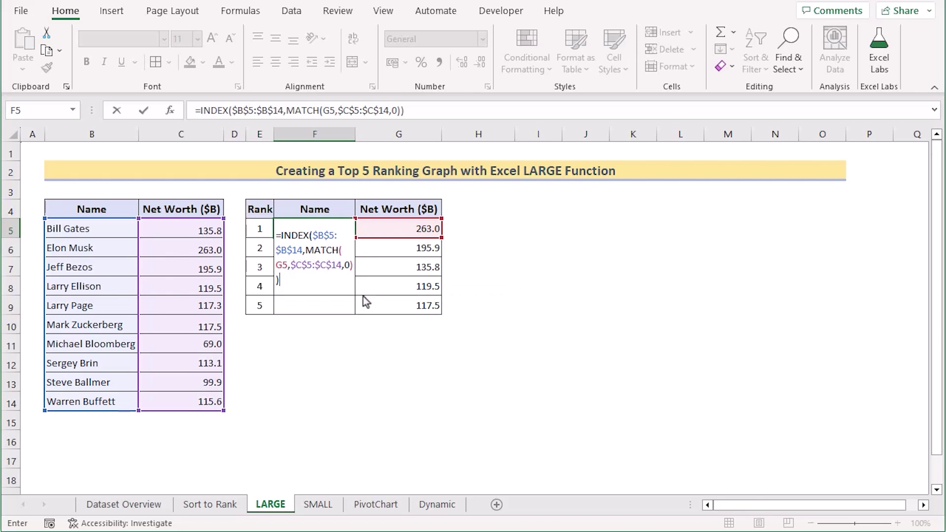
{"action": "key", "text": "Return"}
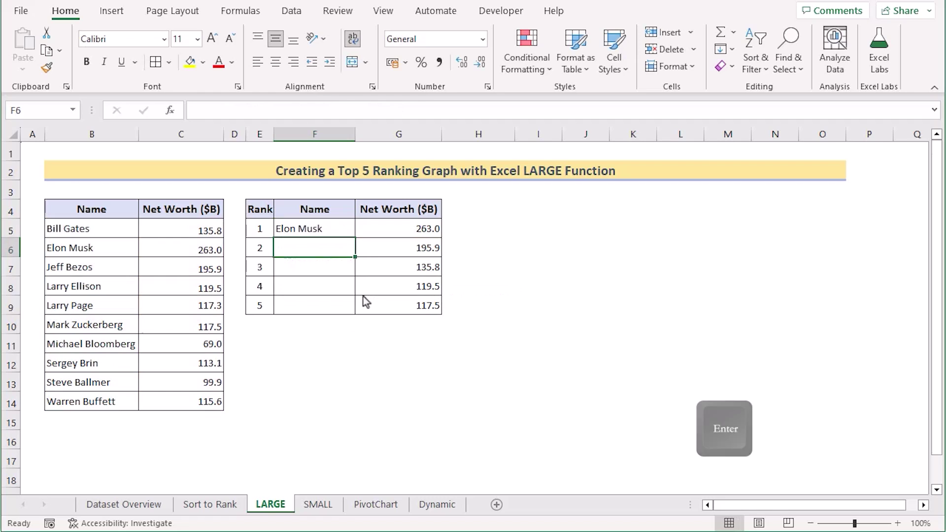
{"action": "left_click", "coordinate": [333, 228]}
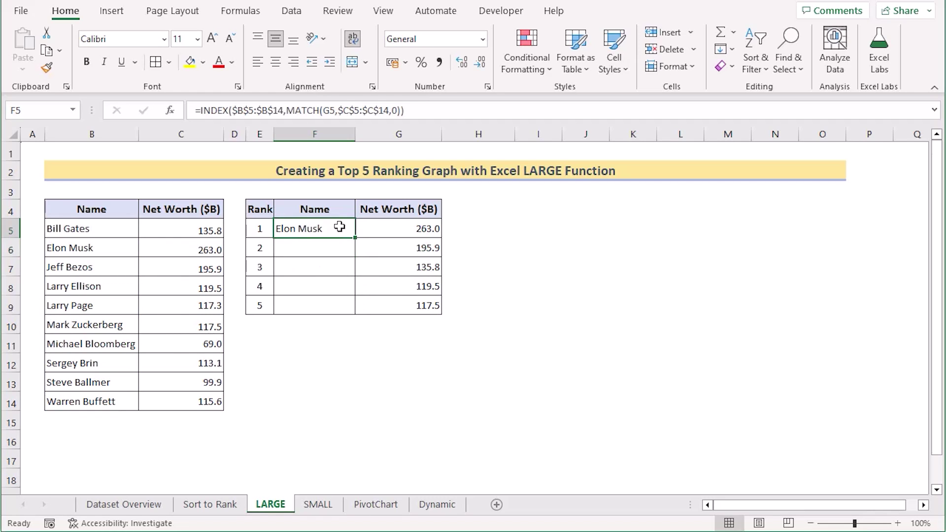
{"action": "left_click_drag", "start_coordinate": [355, 239], "coordinate": [363, 315]}
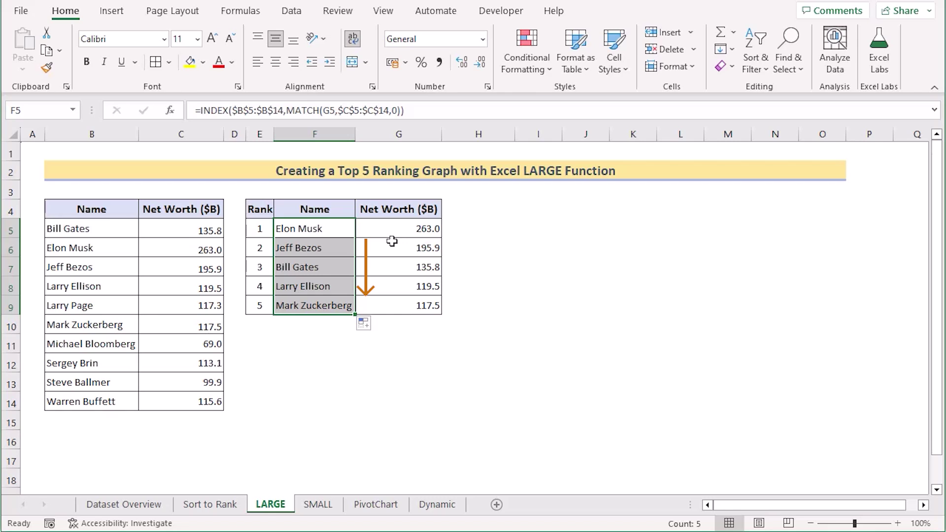
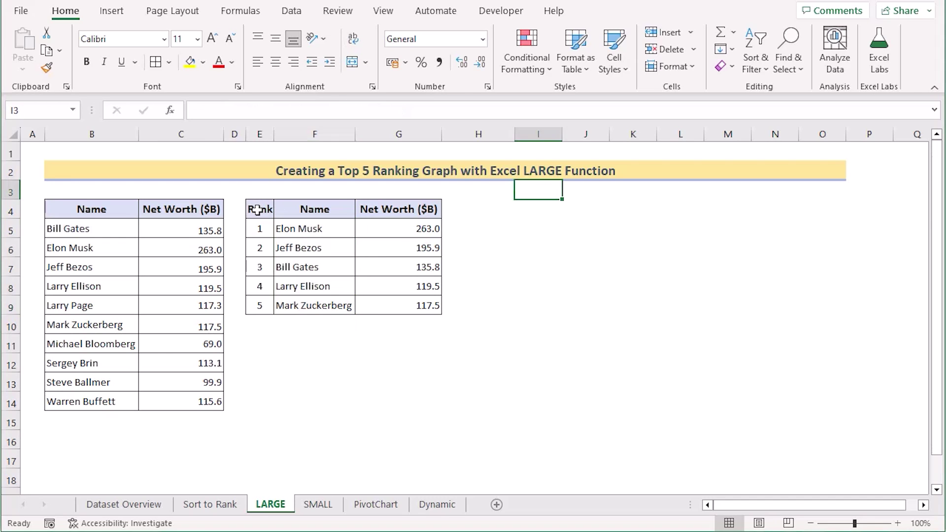
- Insert a column chart from the top 5 ranking table E4:G9 and move it to the empty area beside the table
{"action": "left_click", "coordinate": [257, 210]}
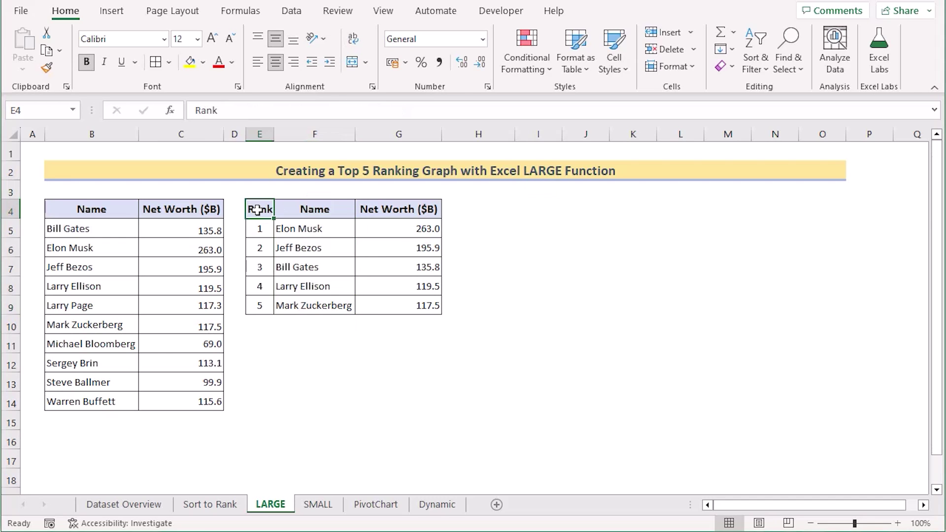
{"action": "left_click", "coordinate": [429, 305], "text": "shift"}
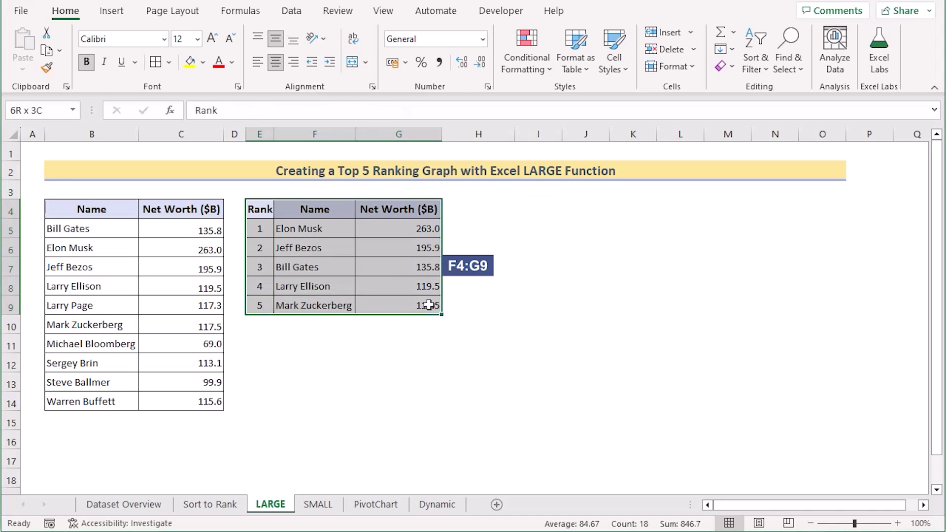
{"action": "left_click", "coordinate": [111, 11]}
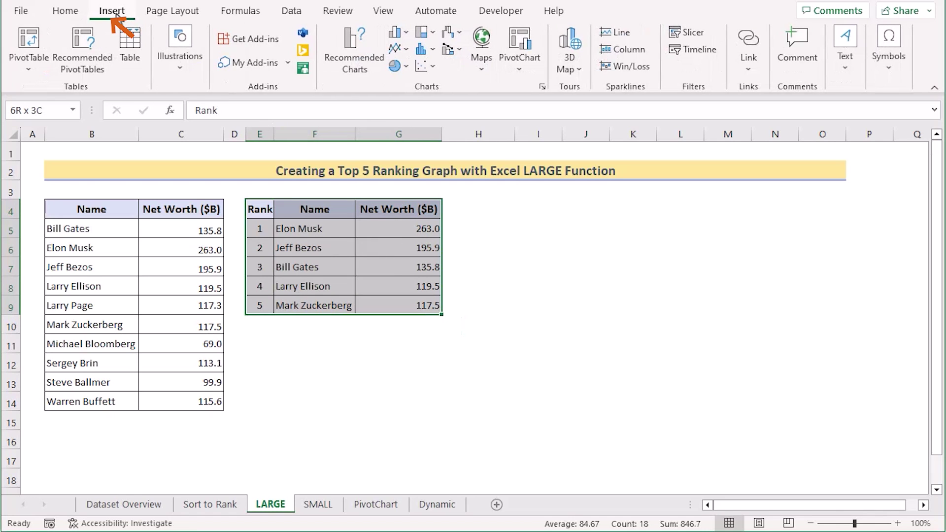
{"action": "left_click", "coordinate": [398, 39]}
{"action": "left_click", "coordinate": [408, 83]}
{"action": "left_click_drag", "start_coordinate": [520, 215], "coordinate": [682, 201]}
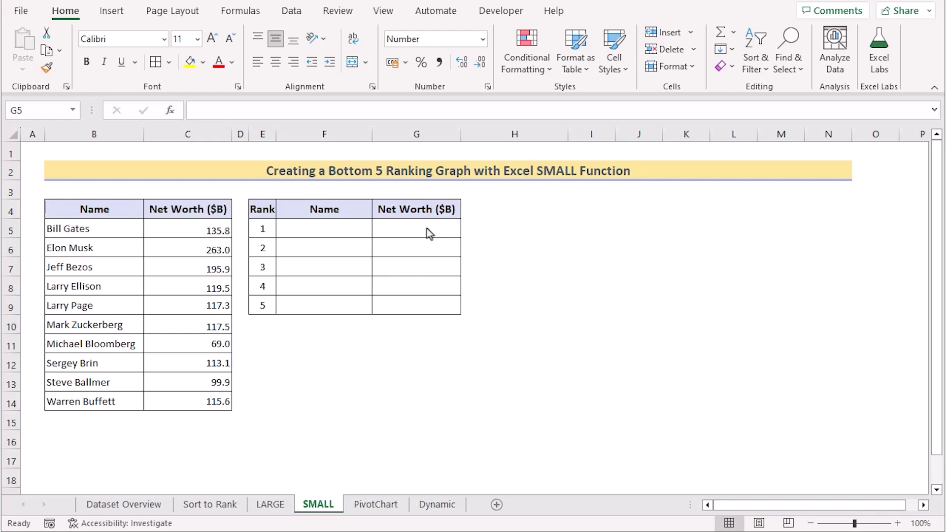
- On the SMALL sheet, enter =SMALL($C$5:$C$14,E5) in G5 under Net Worth ($B) of the bottom 5 table
{"action": "double_click", "coordinate": [401, 229]}
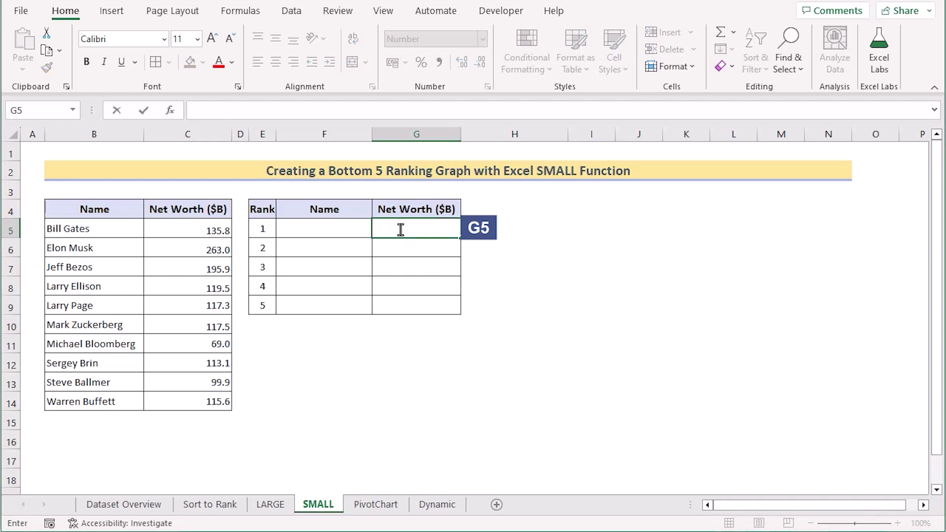
{"action": "type", "text": "=SMALL"}
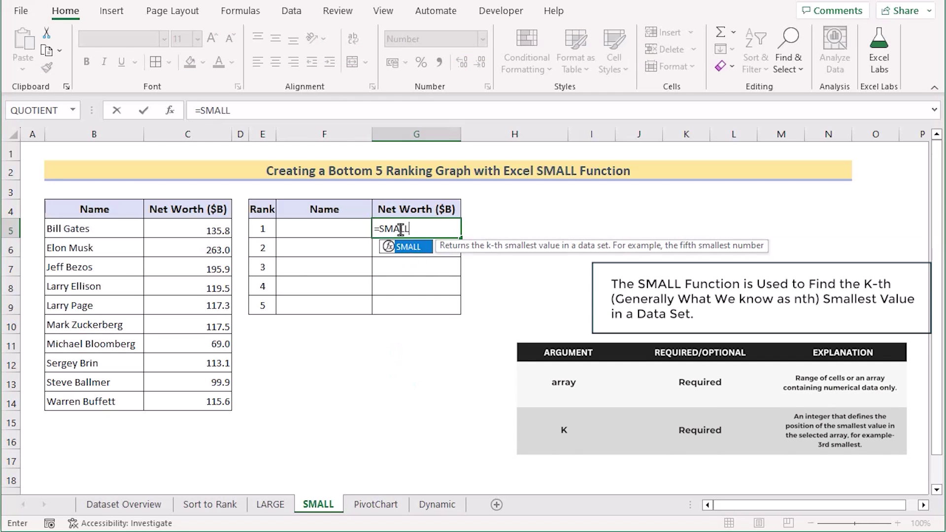
{"action": "type", "text": "("}
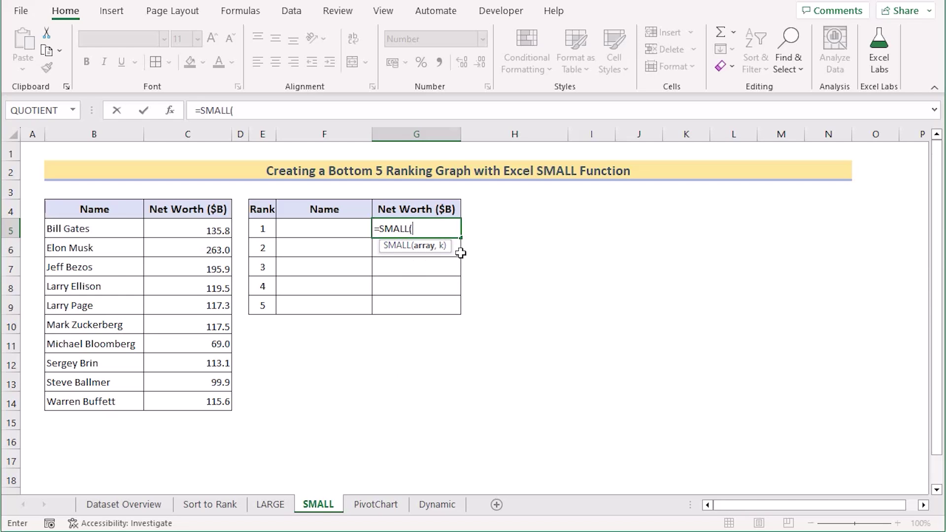
{"action": "left_click", "coordinate": [184, 232]}
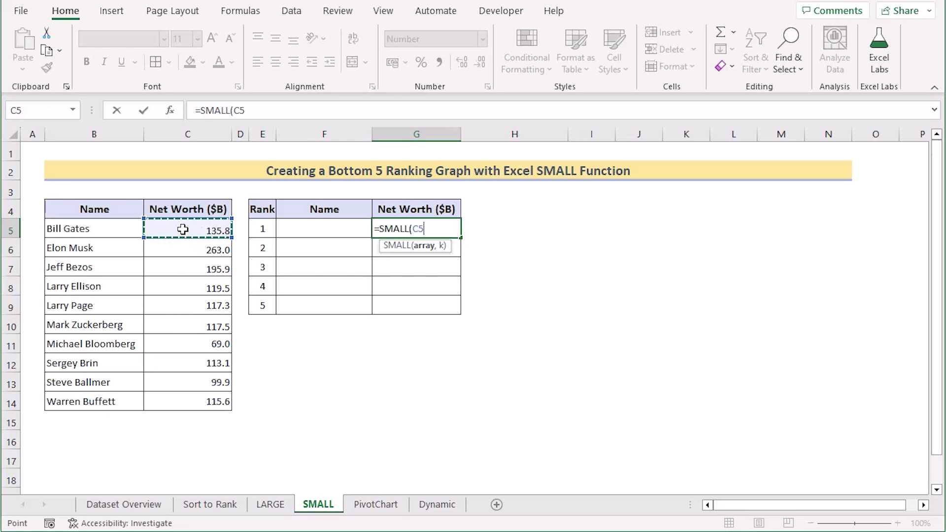
{"action": "left_click_drag", "start_coordinate": [165, 404], "coordinate": [164, 401]}
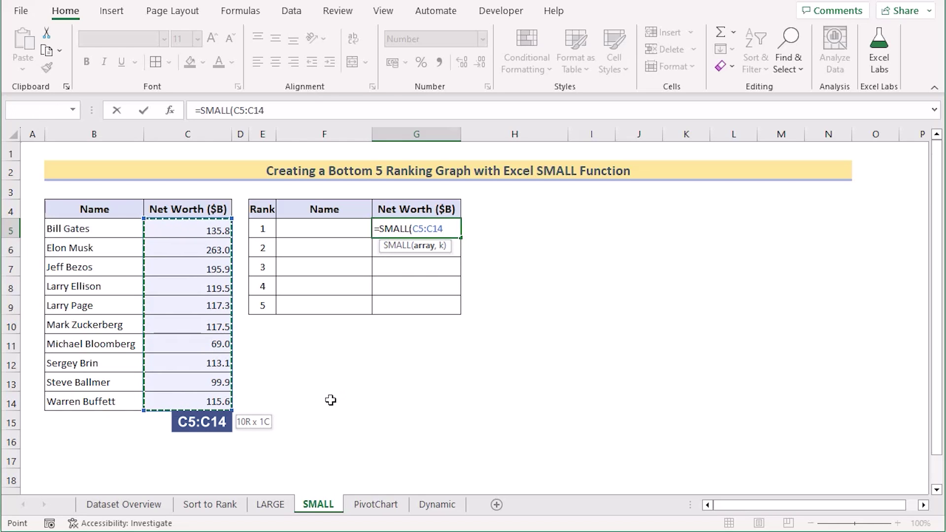
{"action": "key", "text": "F4"}
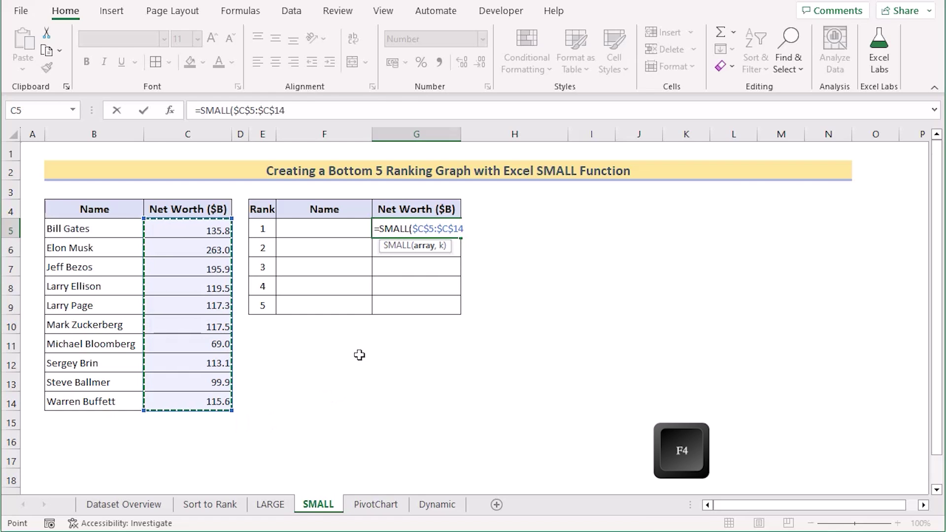
{"action": "type", "text": ","}
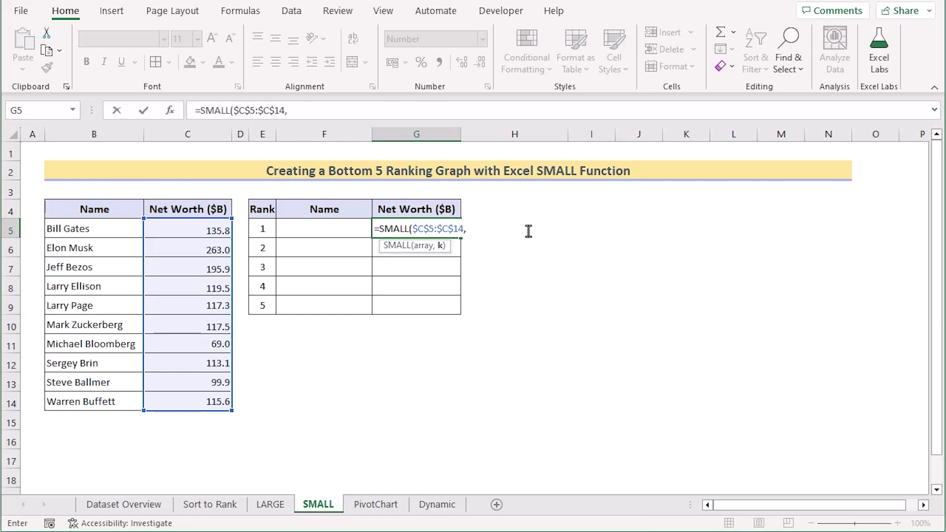
{"action": "left_click", "coordinate": [269, 230]}
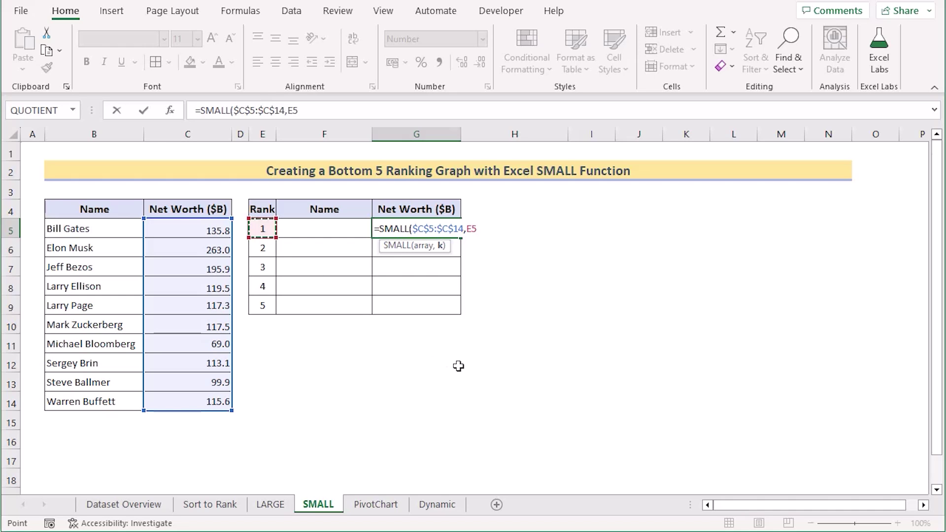
{"action": "type", "text": ")"}
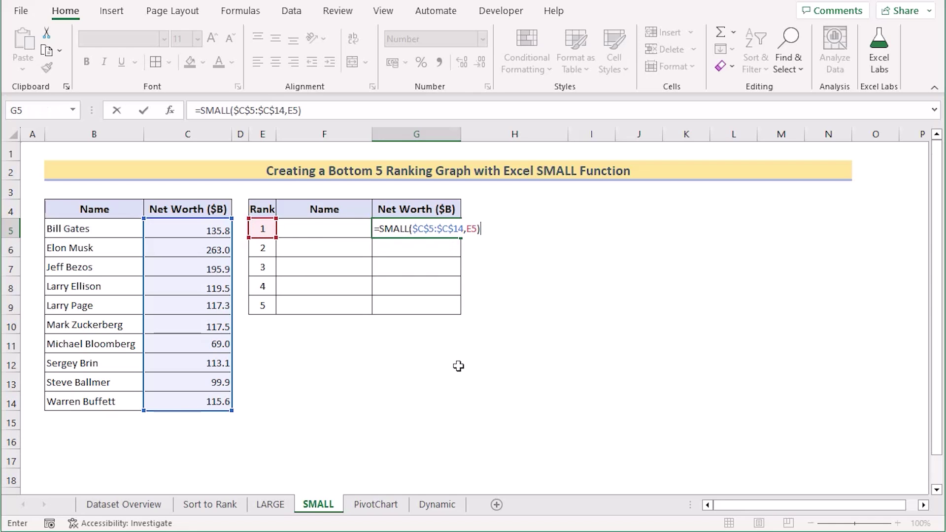
{"action": "key", "text": "Return"}
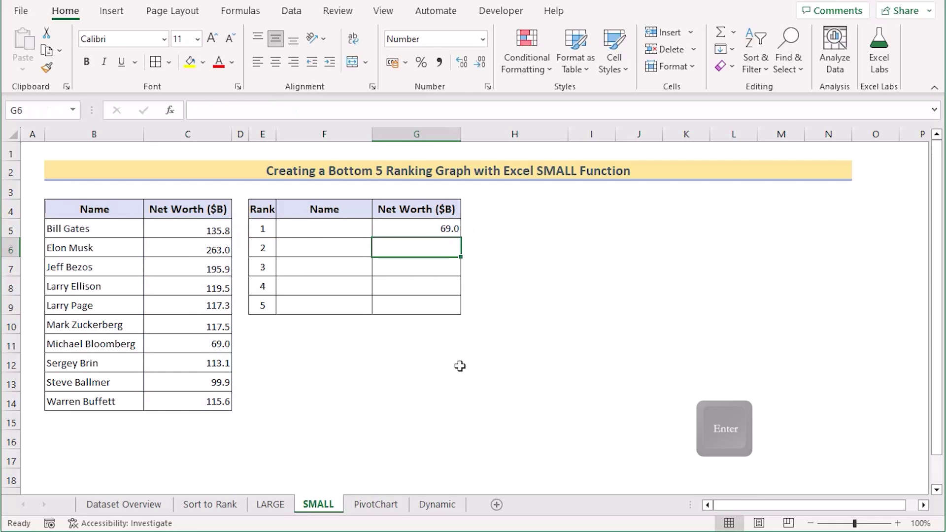
- Fill the SMALL formula in G5 down to G9 in the bottom 5 table
{"action": "left_click", "coordinate": [416, 228]}
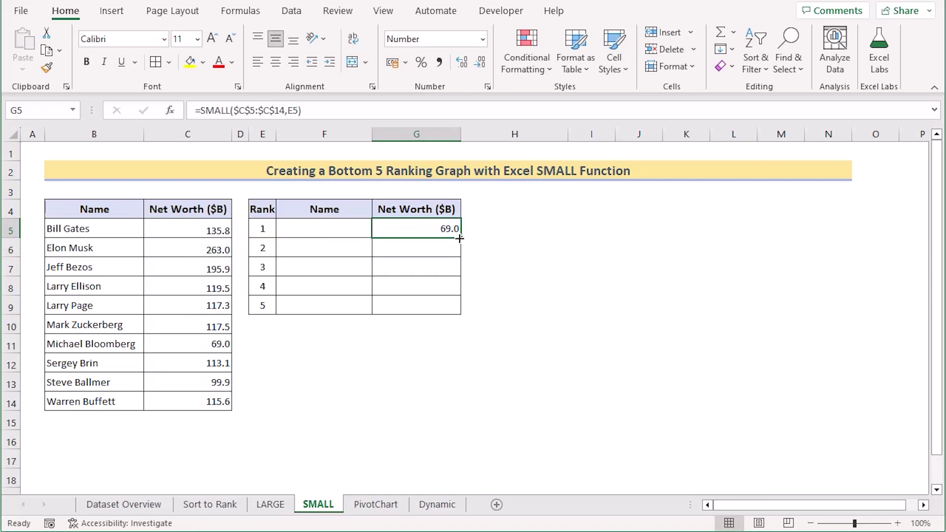
{"action": "left_click_drag", "start_coordinate": [459, 239], "coordinate": [460, 314]}
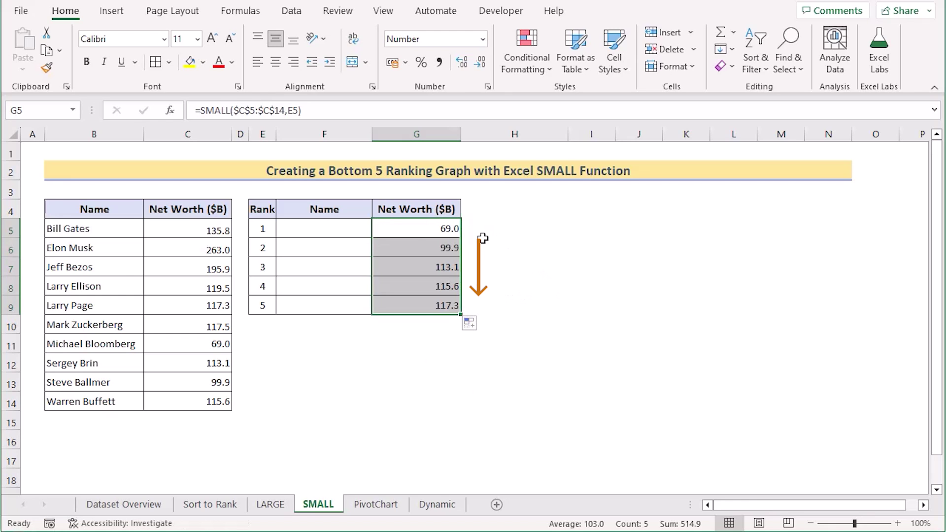
- Enter =INDEX($B$5:$B$14,MATCH(G5,$C$5:$C$14,0)) in F5 of the bottom 5 table and fill the formula down to F9
{"action": "left_click", "coordinate": [321, 226]}
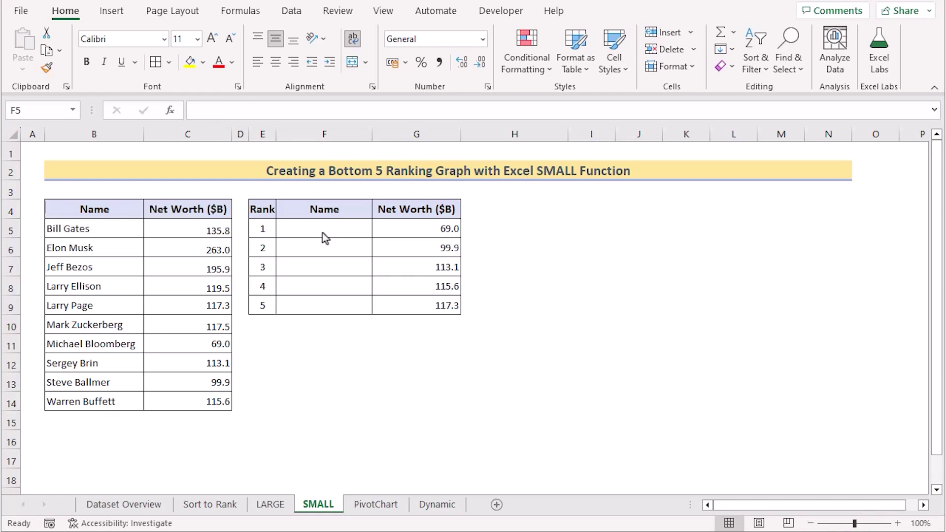
{"action": "double_click", "coordinate": [305, 229]}
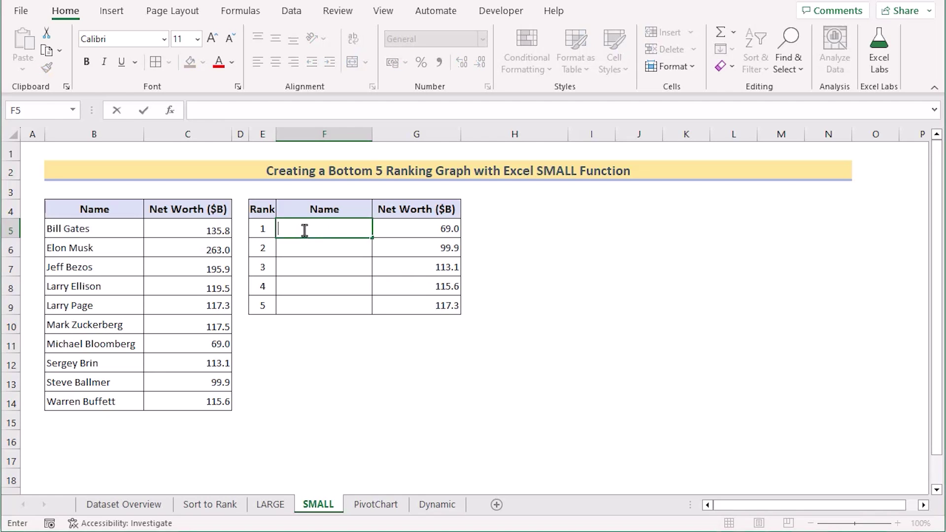
{"action": "type", "text": "=IN"}
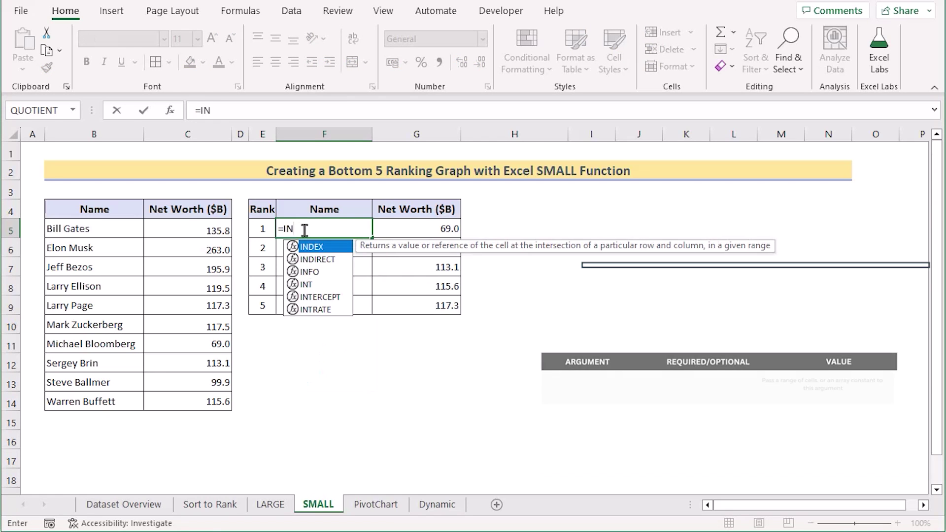
{"action": "type", "text": "DEX("}
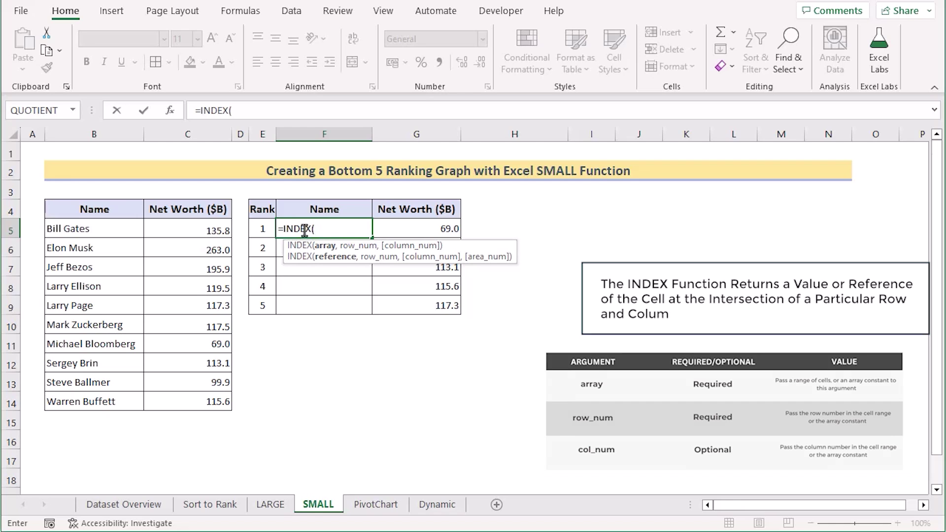
{"action": "left_click_drag", "start_coordinate": [116, 232], "coordinate": [121, 403]}
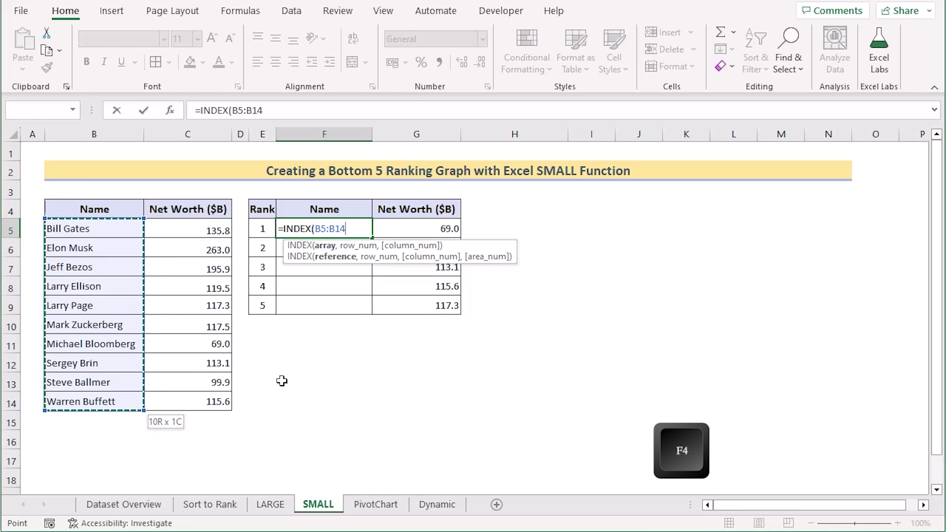
{"action": "key", "text": "F4"}
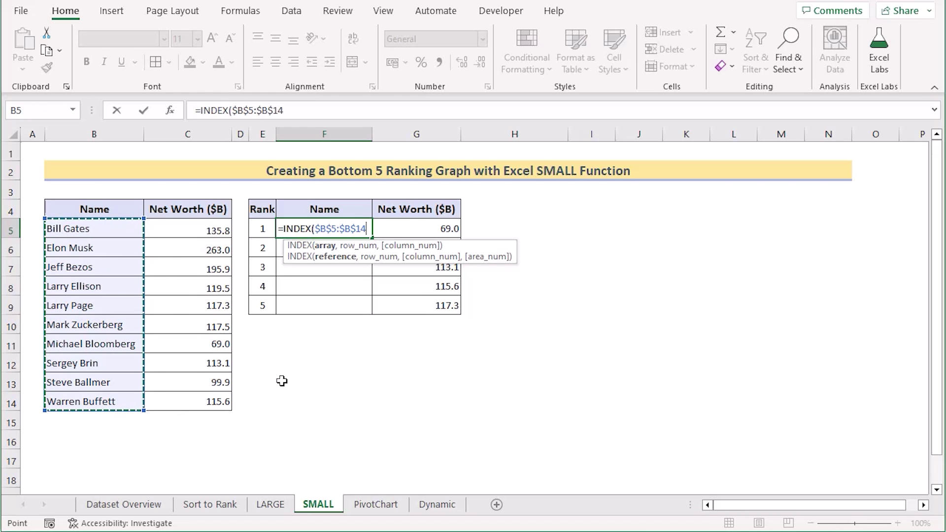
{"action": "type", "text": ","}
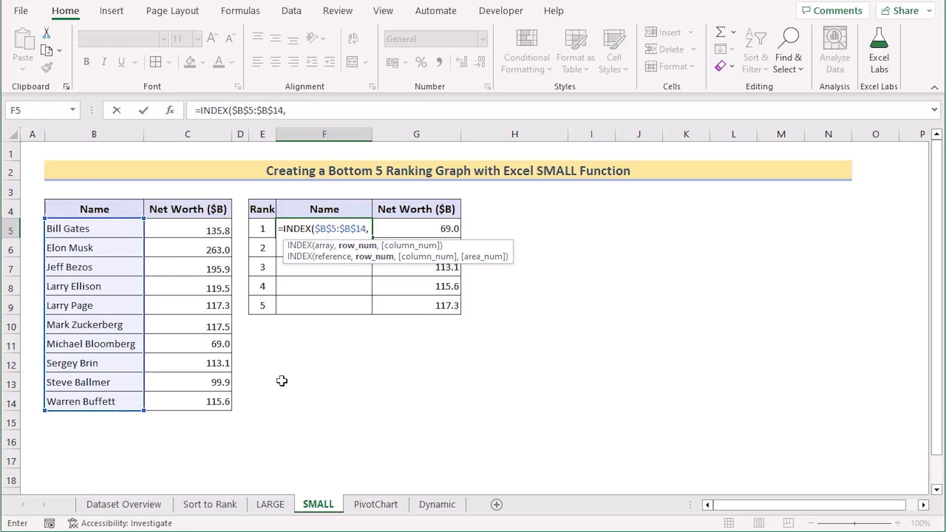
{"action": "type", "text": "MATCH"}
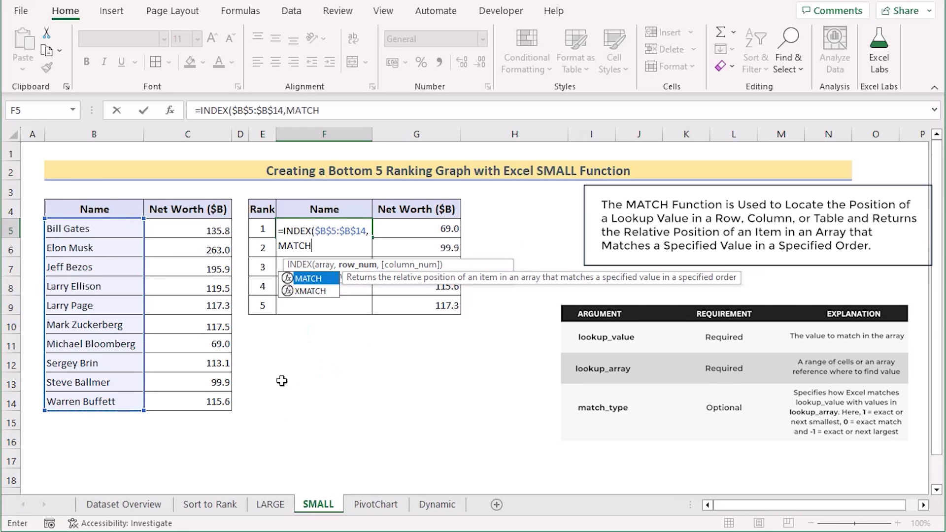
{"action": "type", "text": "("}
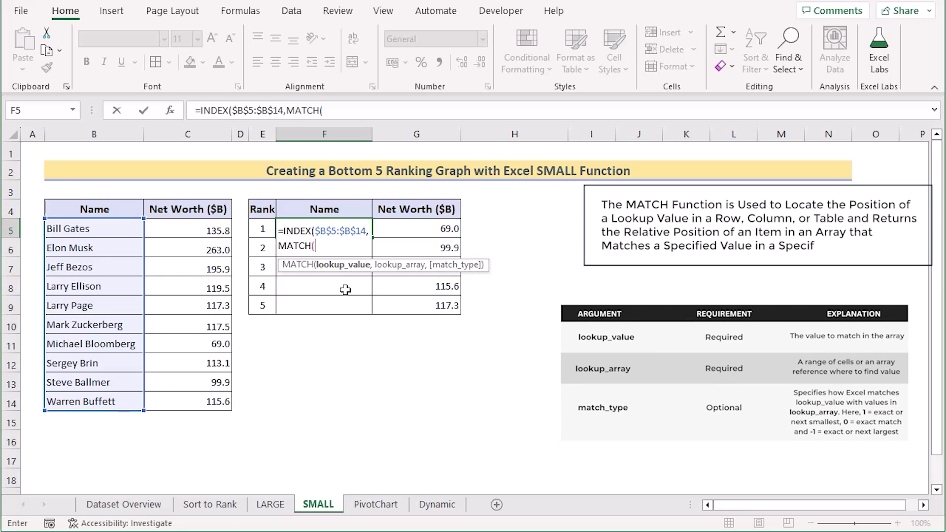
{"action": "left_click", "coordinate": [434, 229]}
{"action": "type", "text": ","}
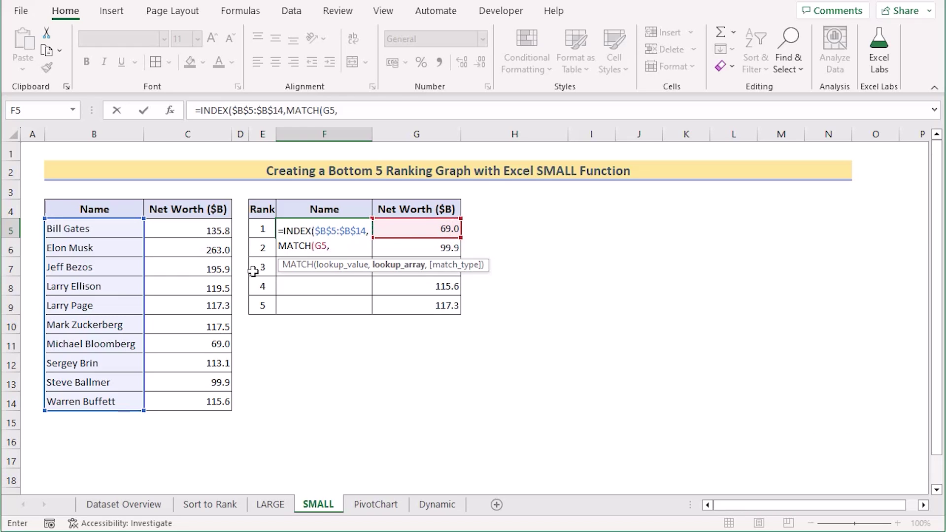
{"action": "left_click", "coordinate": [187, 231]}
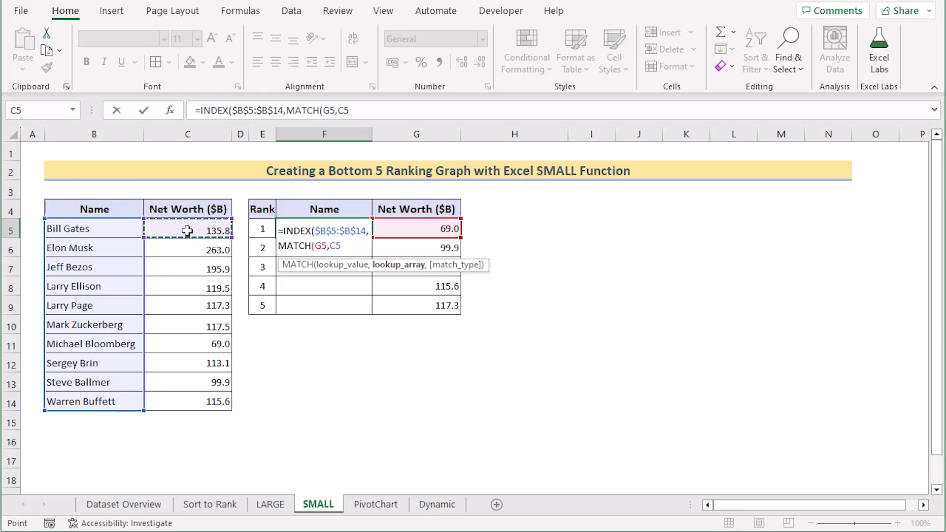
{"action": "left_click_drag", "start_coordinate": [176, 399], "coordinate": [236, 295]}
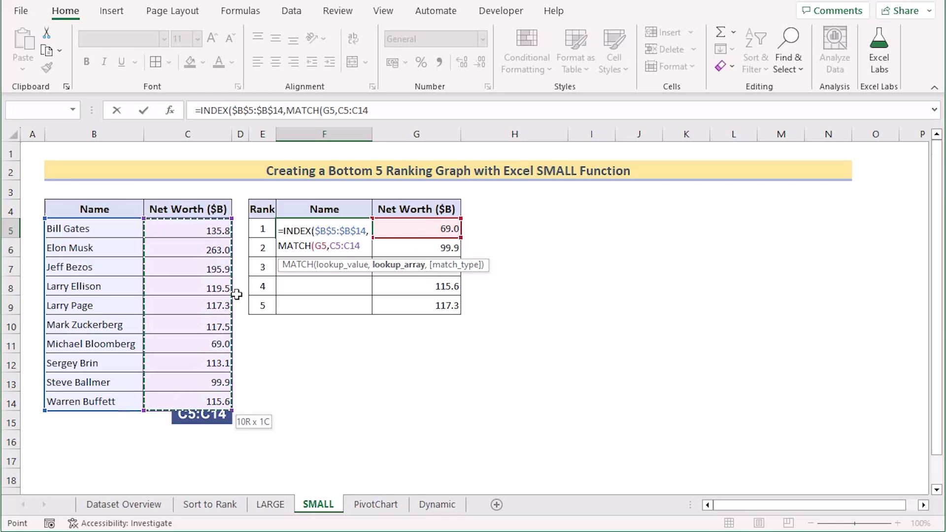
{"action": "key", "text": "F4"}
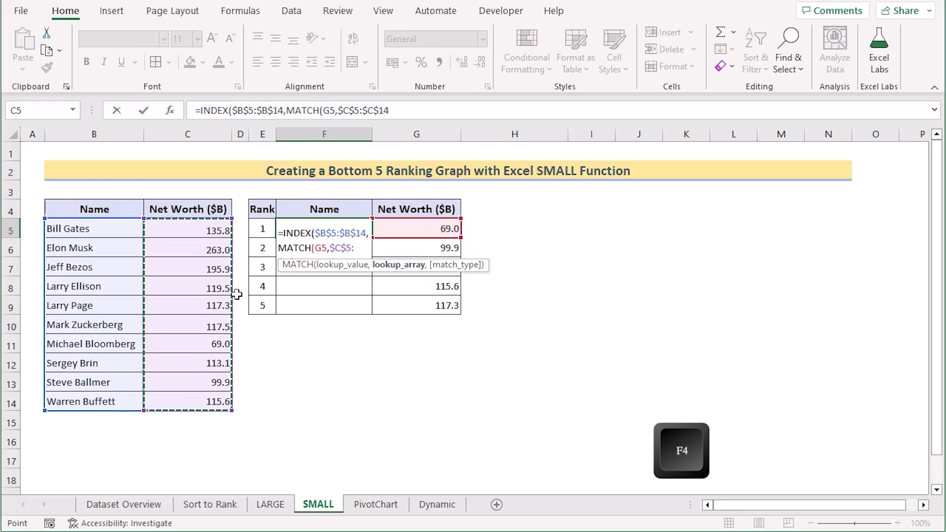
{"action": "type", "text": ","}
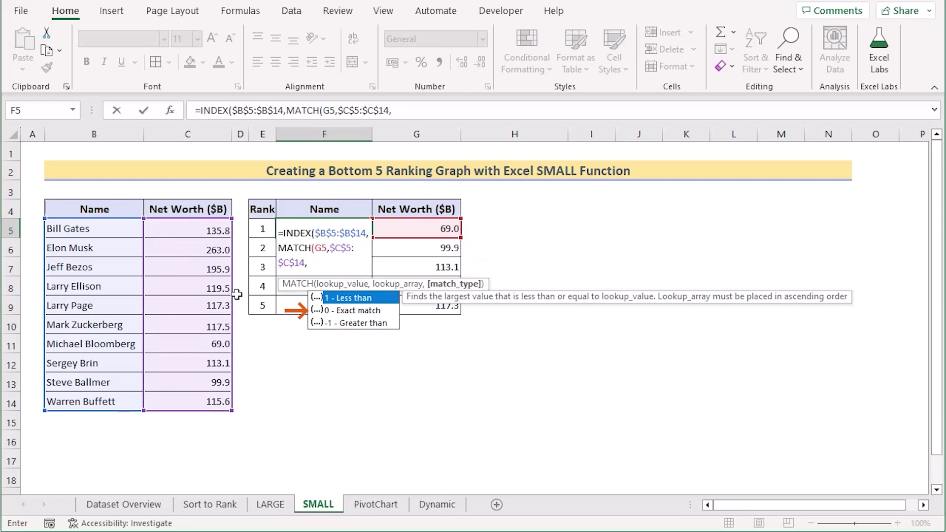
{"action": "type", "text": "0))"}
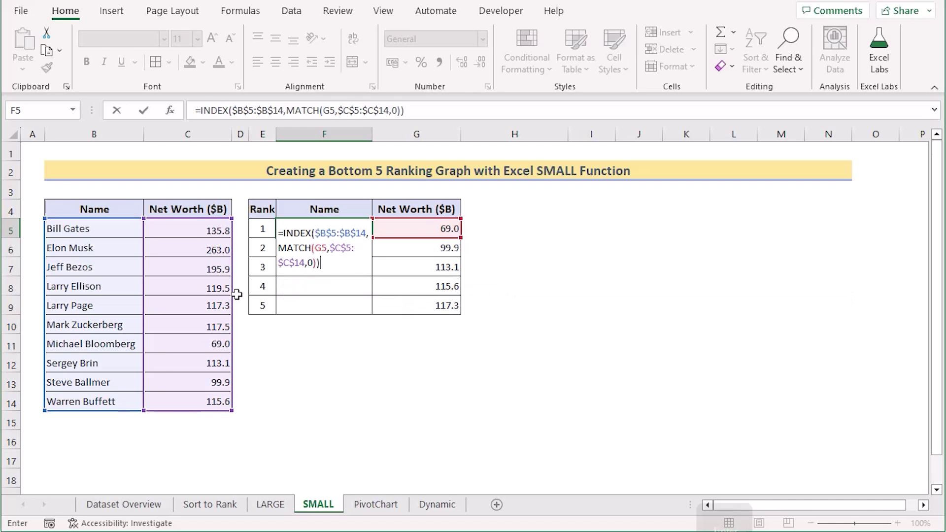
{"action": "key", "text": "Return"}
{"action": "left_click", "coordinate": [368, 230]}
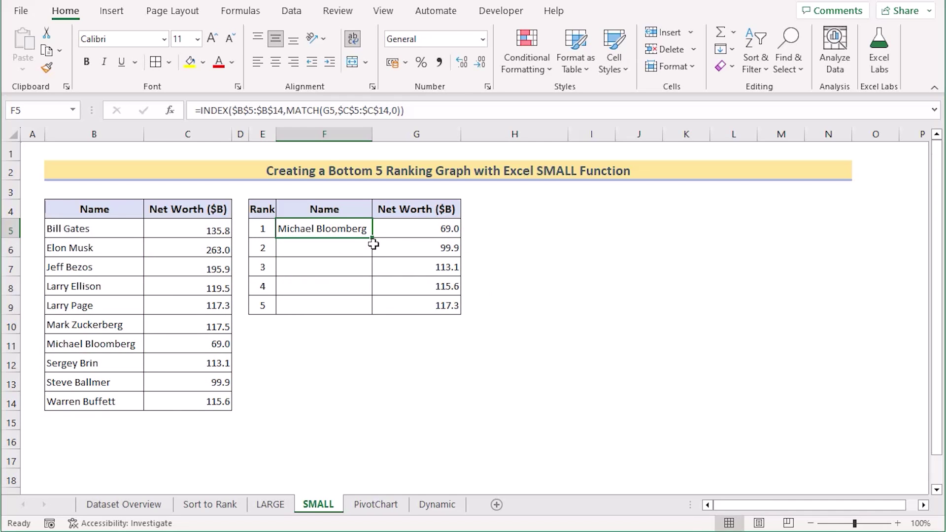
{"action": "left_click_drag", "start_coordinate": [371, 239], "coordinate": [370, 315]}
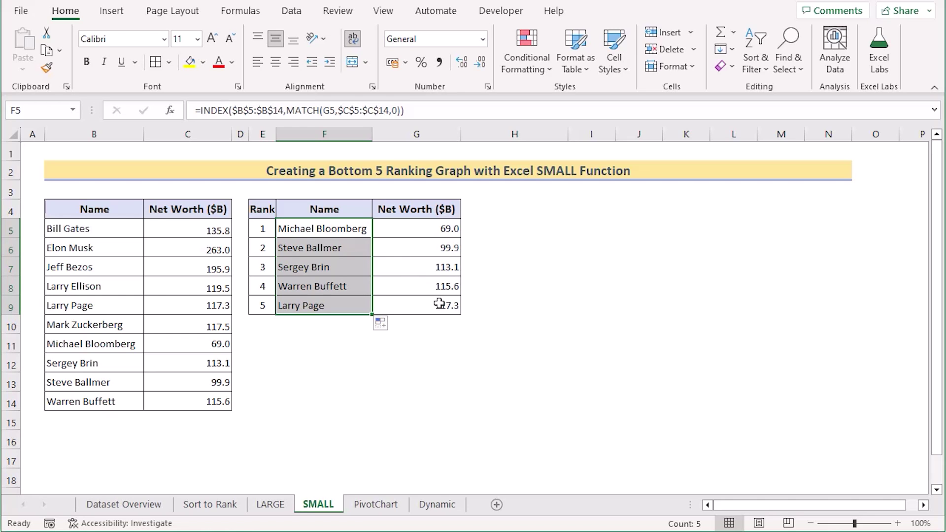
- Insert a column chart from the bottom 5 ranking table E4:G9 and move it to the empty area beside the table
{"action": "left_click", "coordinate": [257, 207]}
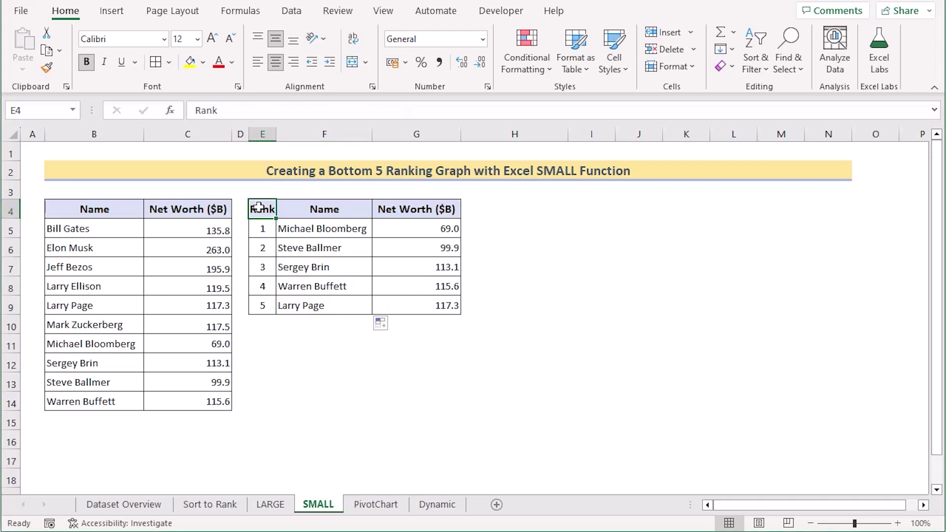
{"action": "left_click", "coordinate": [418, 307], "text": "shift"}
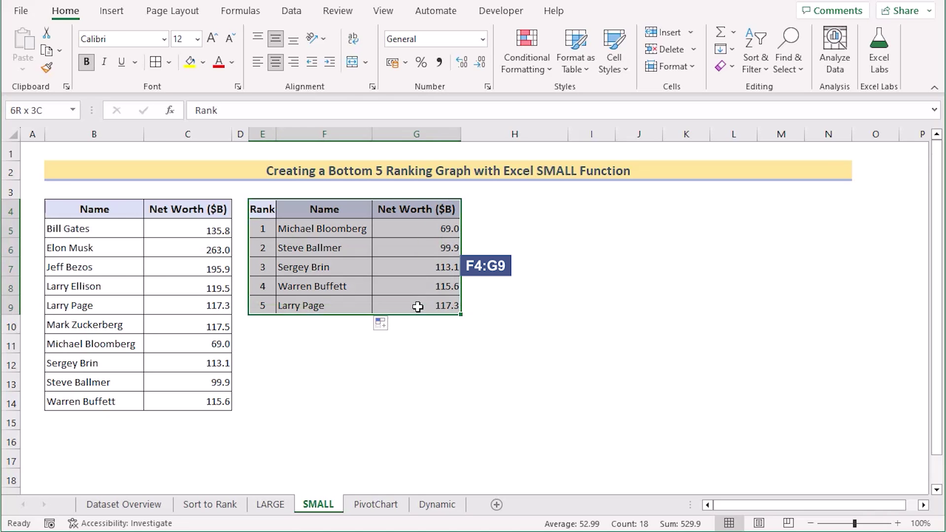
{"action": "left_click", "coordinate": [111, 11]}
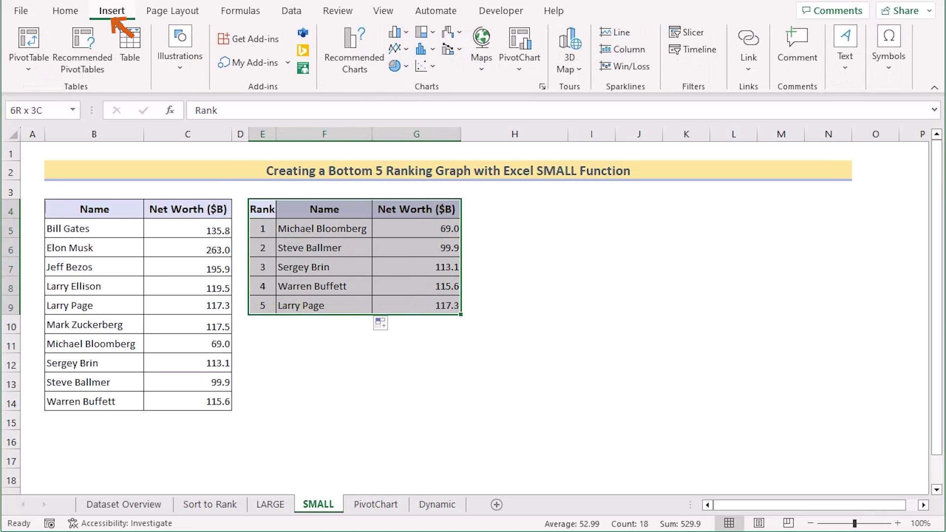
{"action": "left_click", "coordinate": [406, 33]}
{"action": "left_click", "coordinate": [407, 85]}
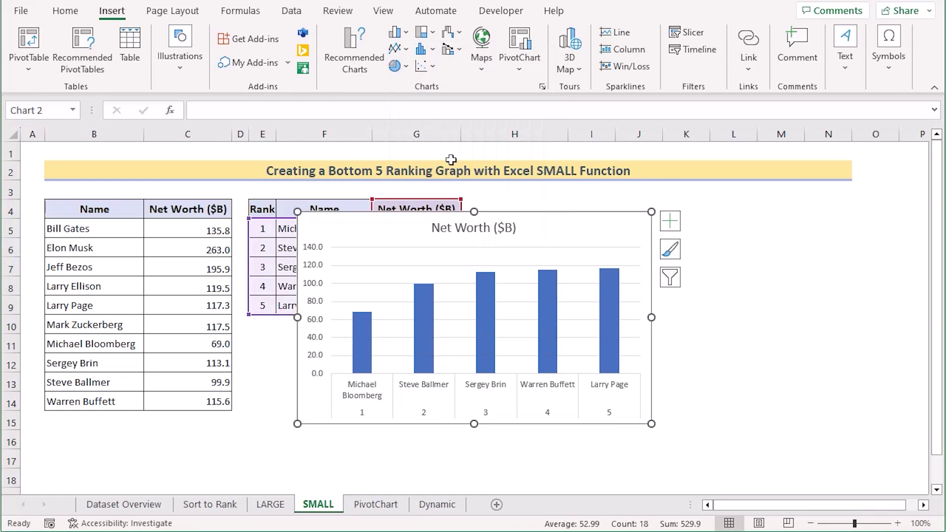
{"action": "left_click_drag", "start_coordinate": [557, 217], "coordinate": [773, 201]}
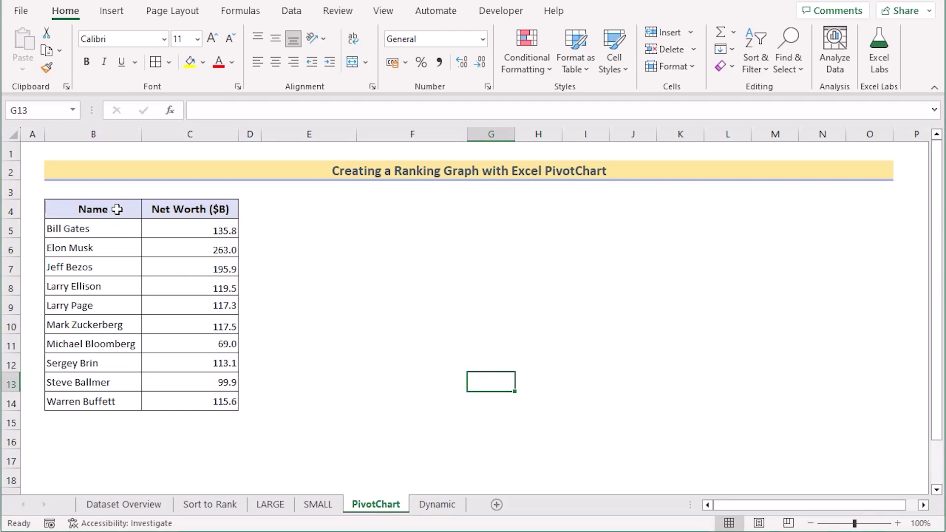
- On the PivotChart sheet, create a PivotChart from the data range B4:C14, placed in the existing worksheet at cell E4
{"action": "left_click", "coordinate": [117, 209]}
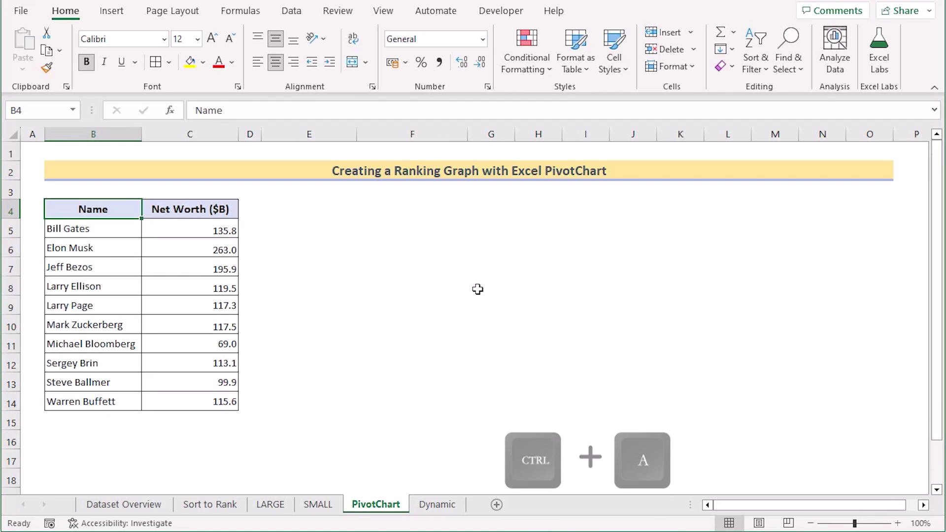
{"action": "key", "text": "ctrl+a"}
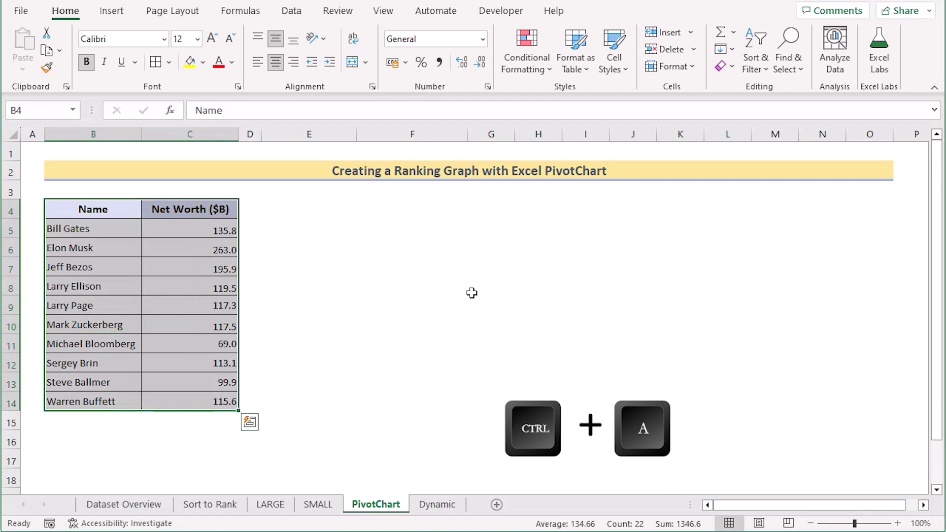
{"action": "left_click", "coordinate": [122, 17]}
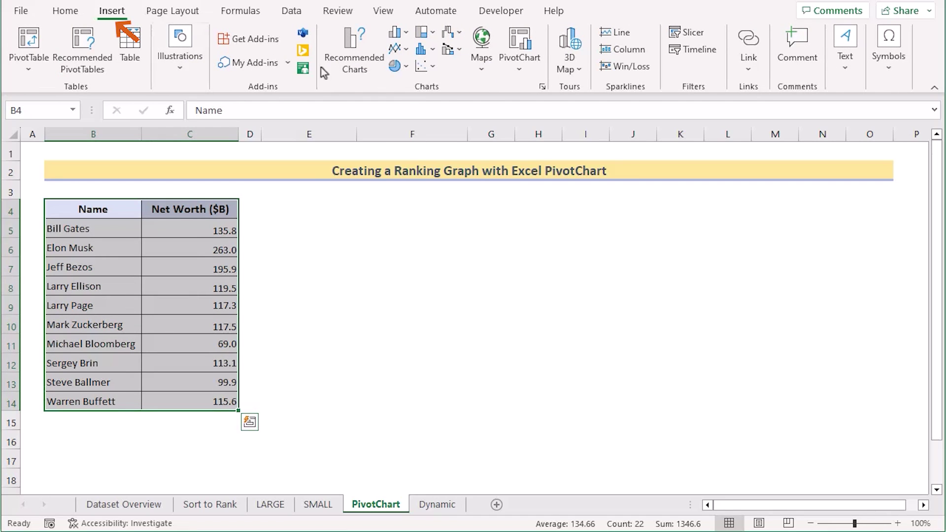
{"action": "left_click", "coordinate": [518, 74]}
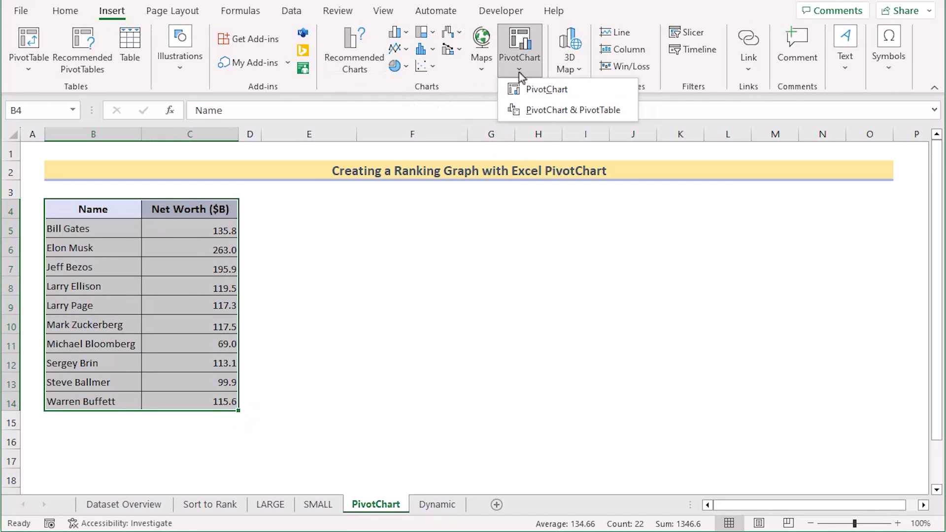
{"action": "left_click", "coordinate": [593, 92]}
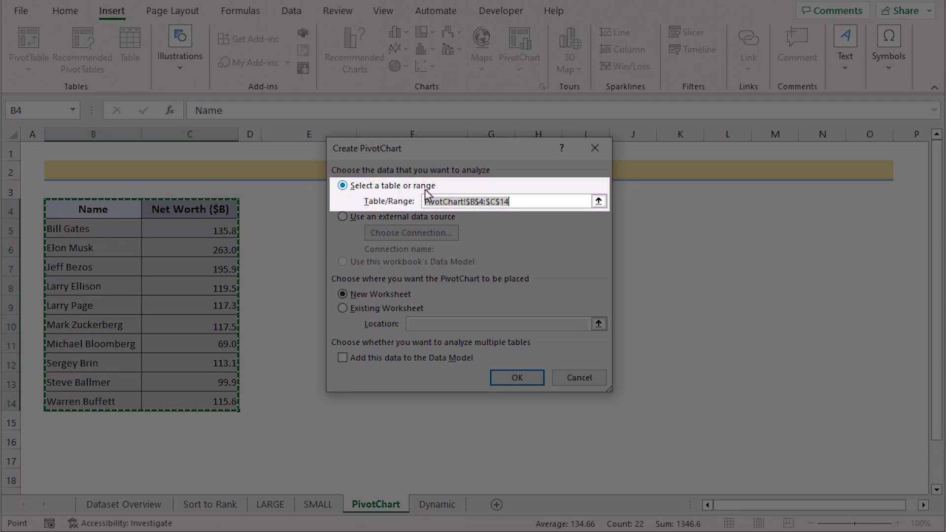
{"action": "key", "text": "End"}
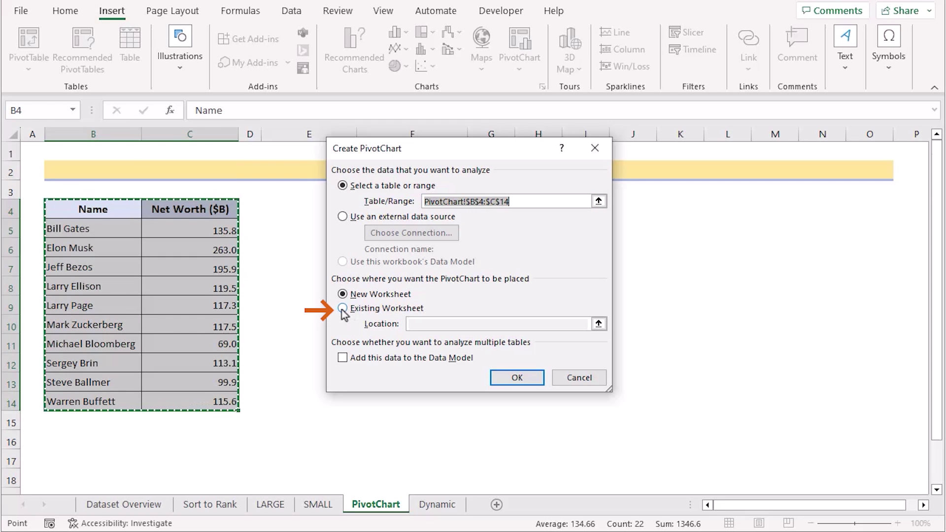
{"action": "left_click", "coordinate": [343, 310]}
{"action": "left_click", "coordinate": [414, 323]}
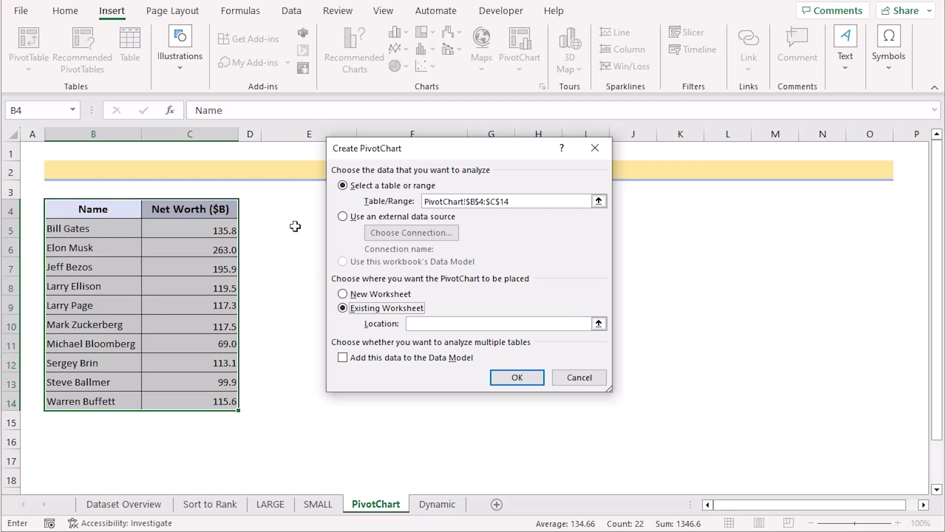
{"action": "left_click", "coordinate": [293, 210]}
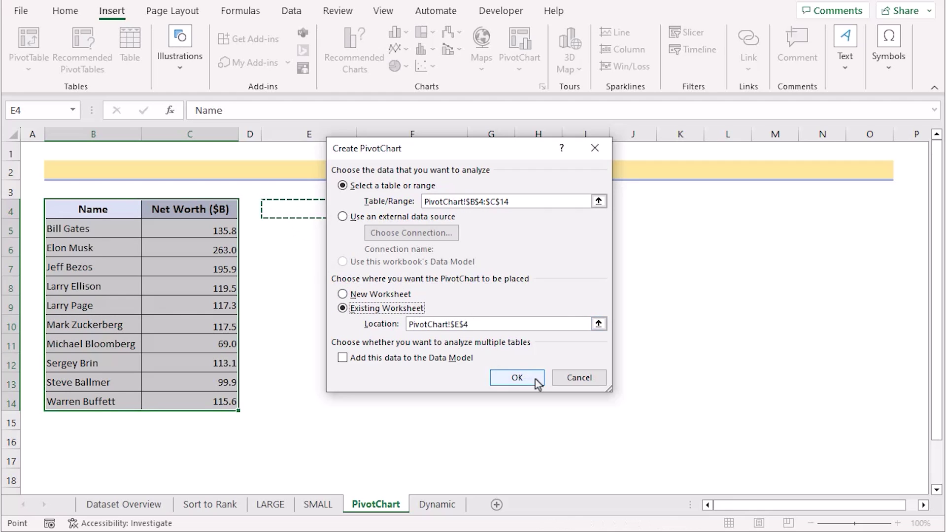
{"action": "left_click", "coordinate": [517, 378]}
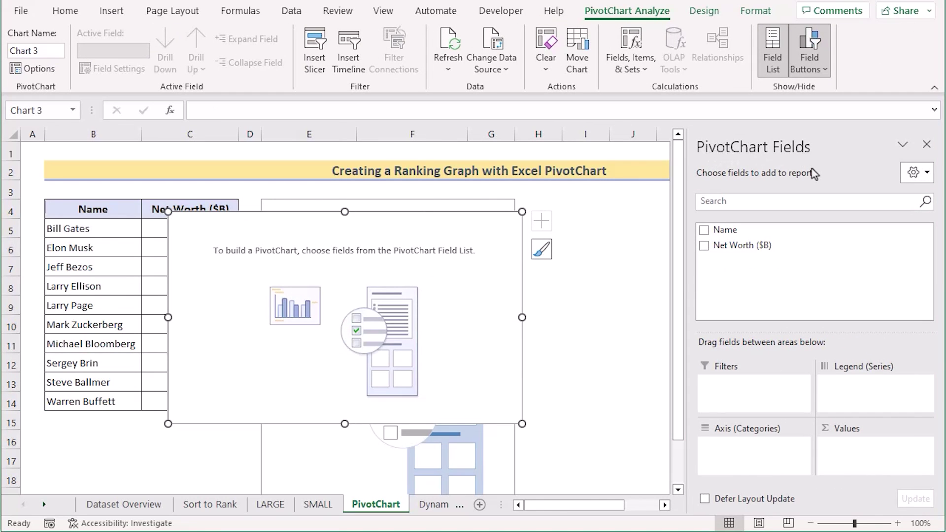
- Add the Name field as the PivotChart's axis categories and Net Worth ($B) as its summed values
{"action": "left_click", "coordinate": [704, 231]}
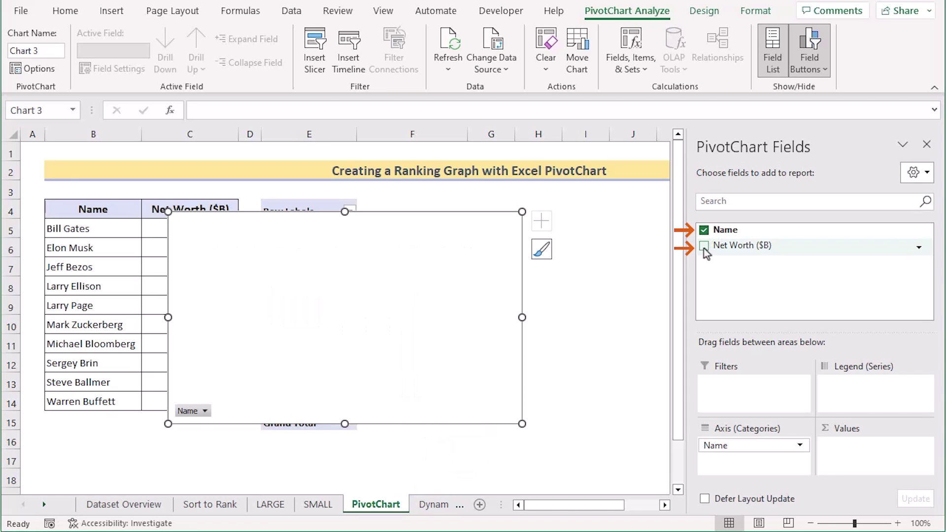
{"action": "left_click", "coordinate": [703, 247]}
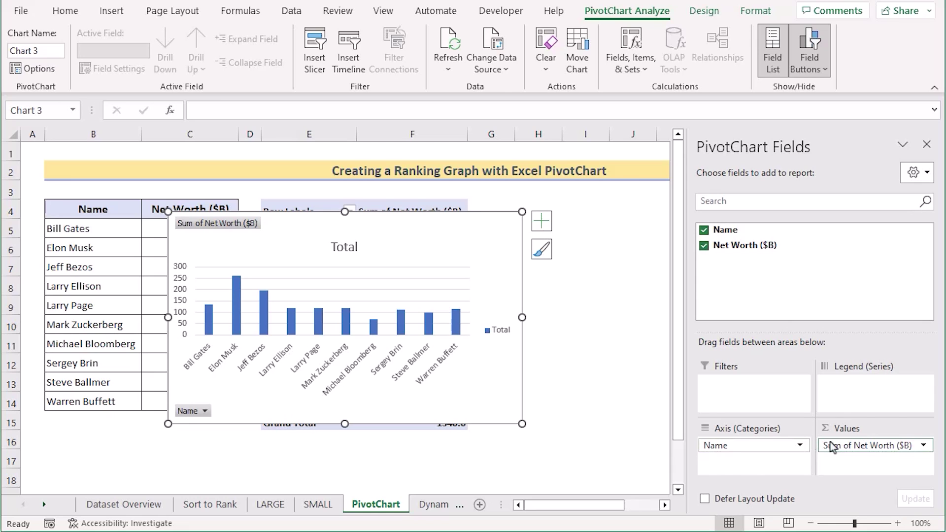
- Move the PivotChart to the empty area beside the pivot table and apply all borders to the pivot table range E4:F15
{"action": "left_click", "coordinate": [926, 144]}
{"action": "left_click_drag", "start_coordinate": [412, 212], "coordinate": [759, 199]}
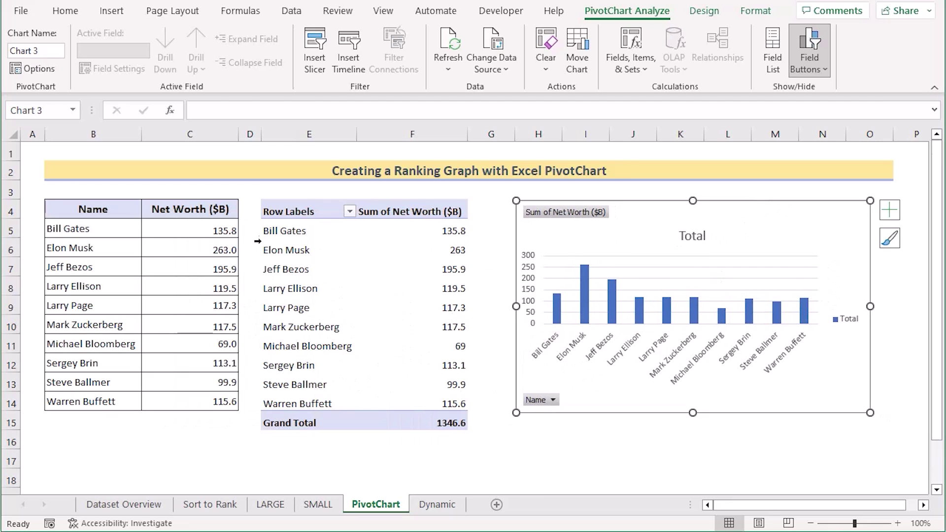
{"action": "left_click_drag", "start_coordinate": [277, 210], "coordinate": [427, 418]}
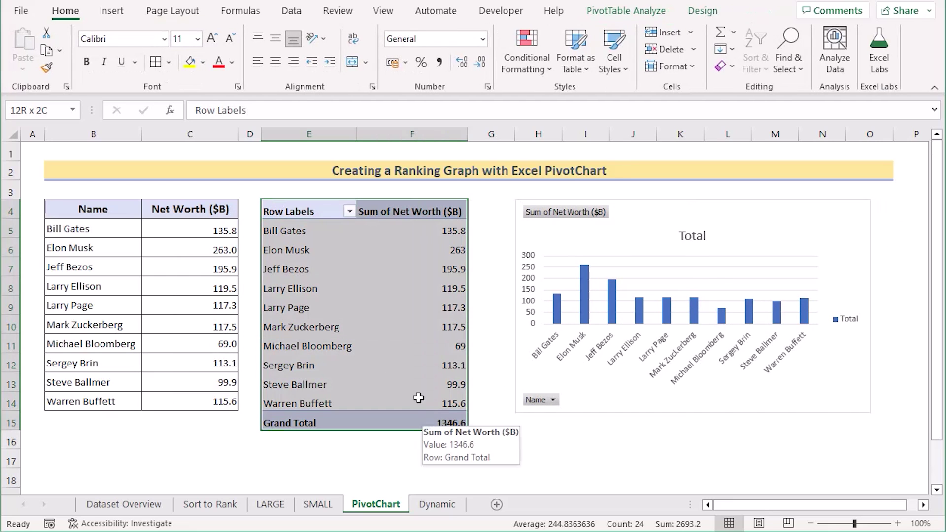
{"action": "left_click", "coordinate": [156, 62]}
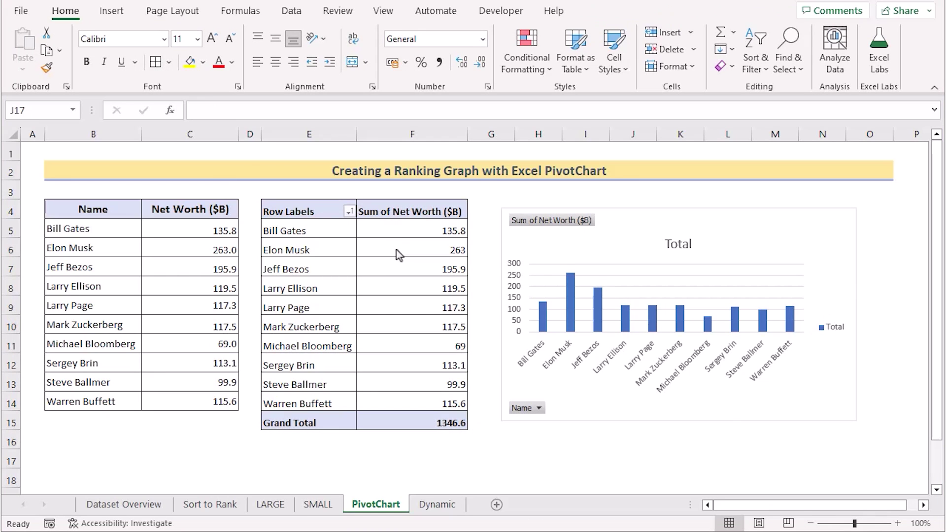
- Sort the pivot table's row labels in ascending order by Sum of Net Worth ($B)
{"action": "left_click", "coordinate": [351, 212]}
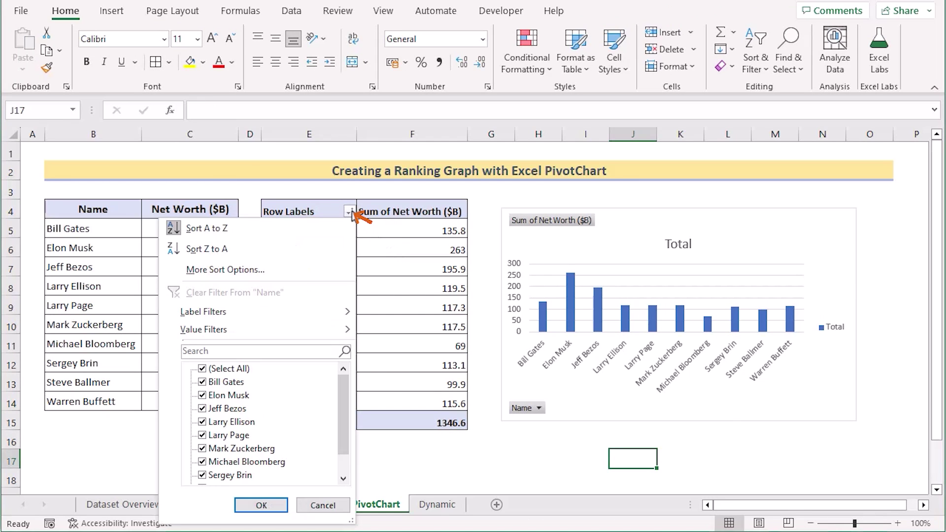
{"action": "left_click", "coordinate": [291, 273]}
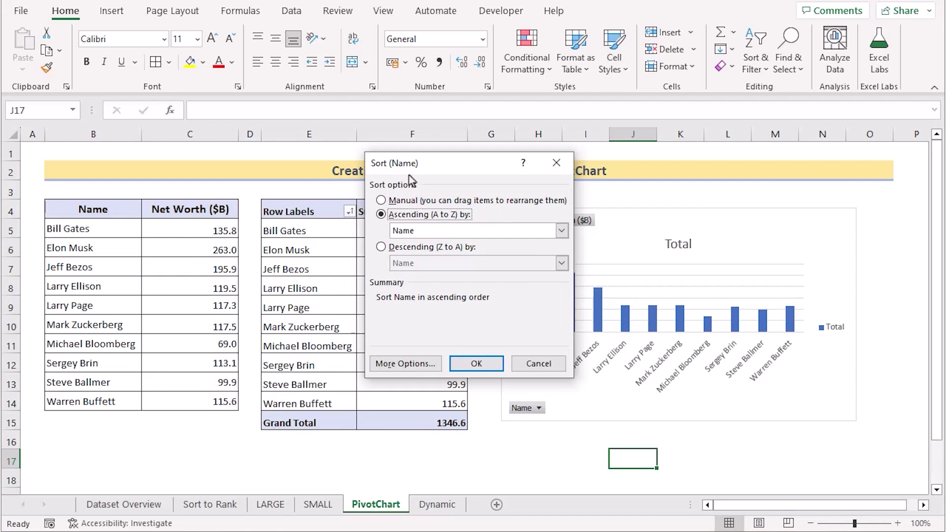
{"action": "left_click_drag", "start_coordinate": [439, 165], "coordinate": [581, 201]}
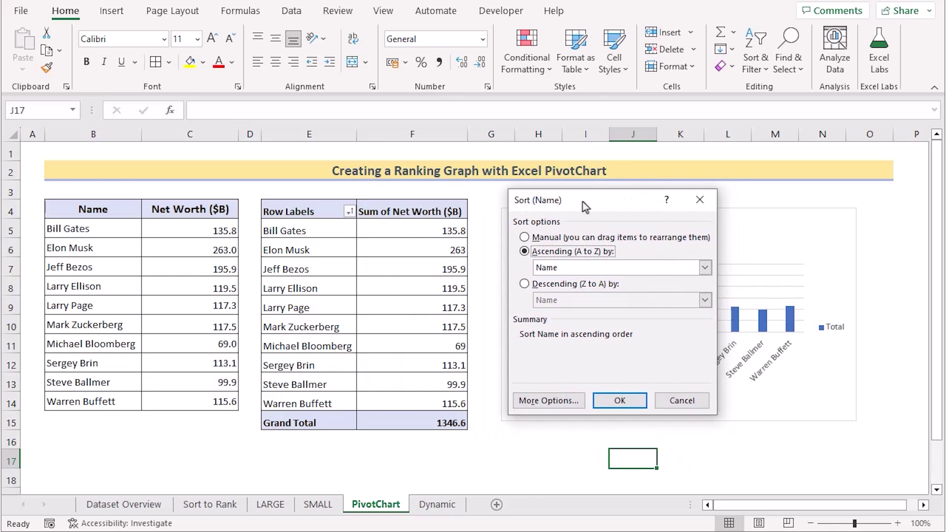
{"action": "left_click", "coordinate": [703, 268]}
{"action": "left_click", "coordinate": [658, 290]}
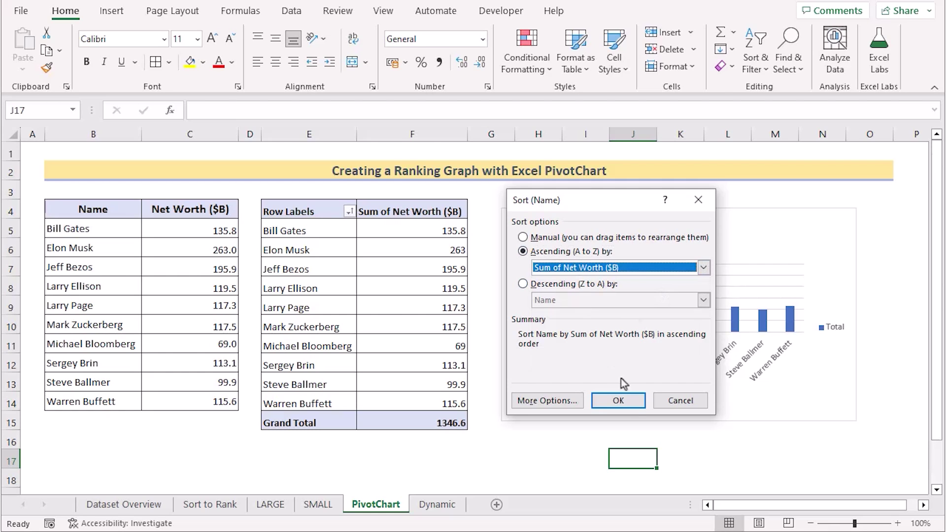
{"action": "left_click", "coordinate": [637, 401]}
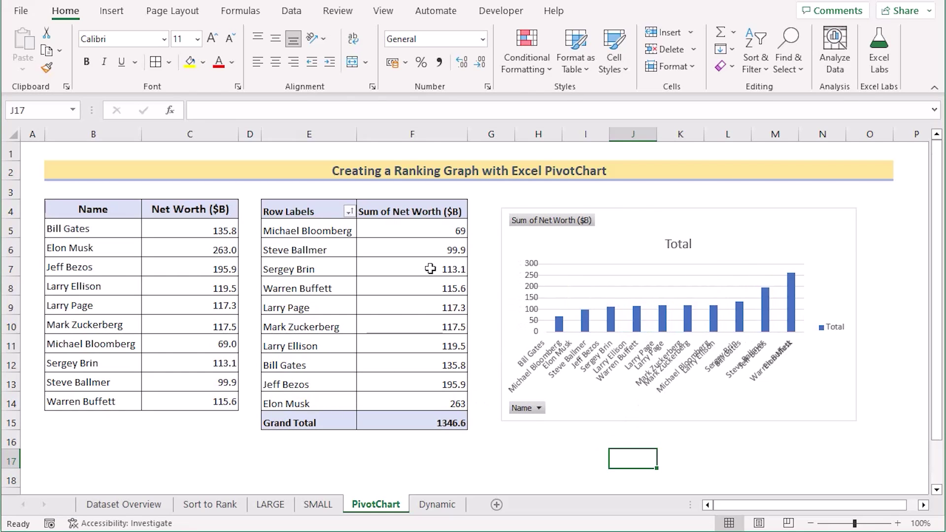
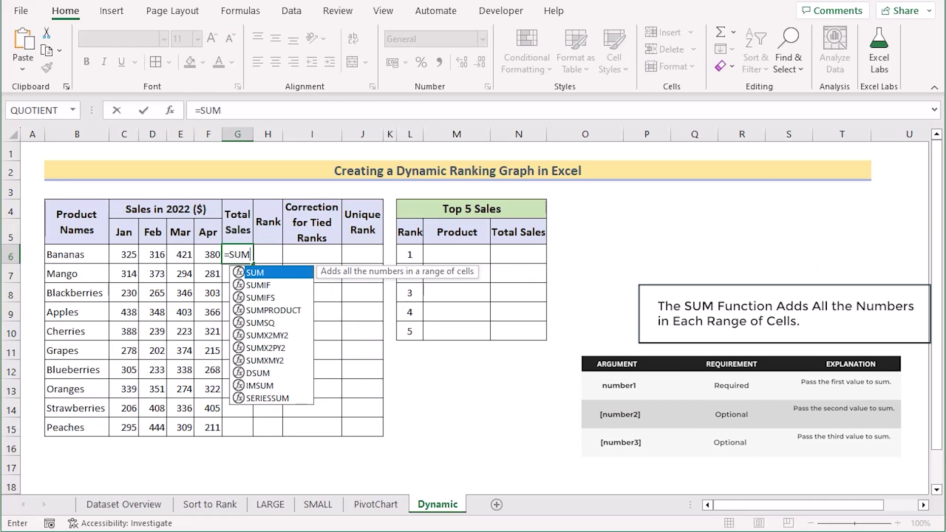
- On the Dynamic sheet, enter =SUM(C6:F6) in G6 under Total Sales and fill the formula down to G15
{"action": "type", "text": "("}
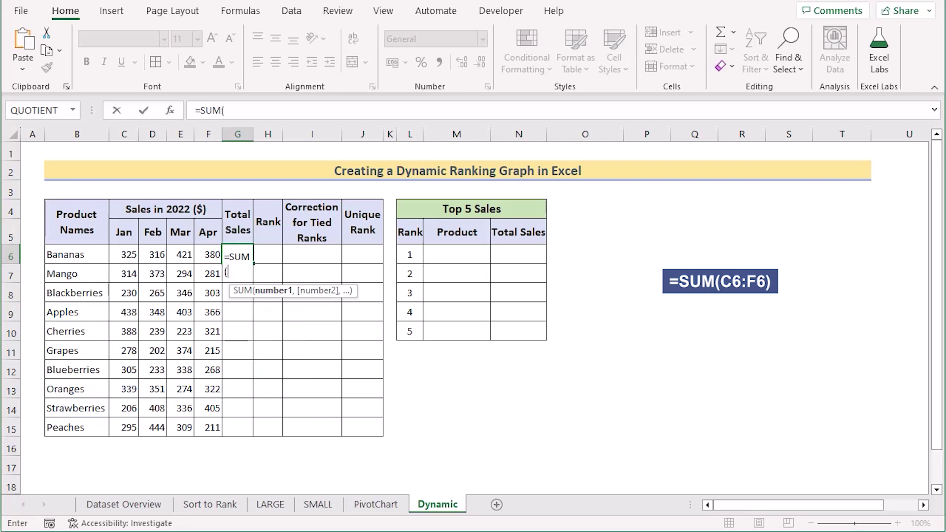
{"action": "left_click", "coordinate": [123, 255]}
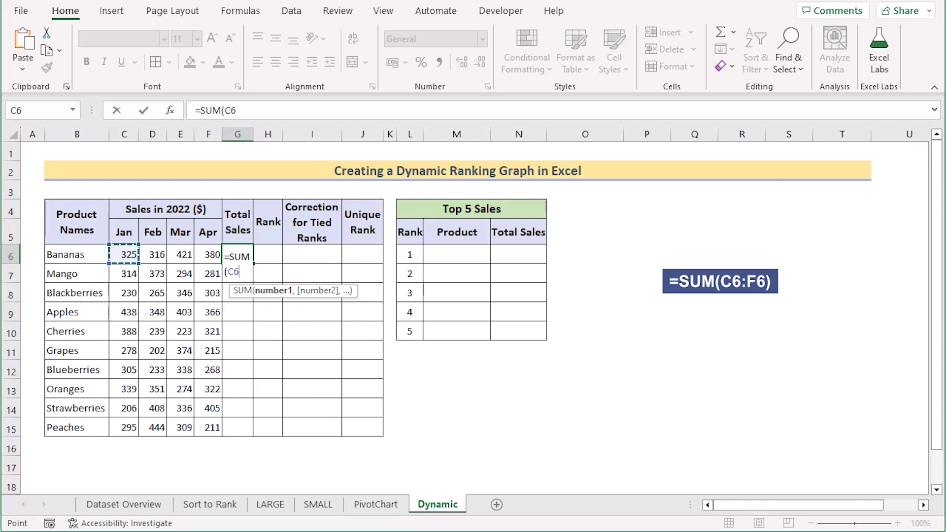
{"action": "left_click_drag", "start_coordinate": [123, 254], "coordinate": [212, 255]}
{"action": "type", "text": ")"}
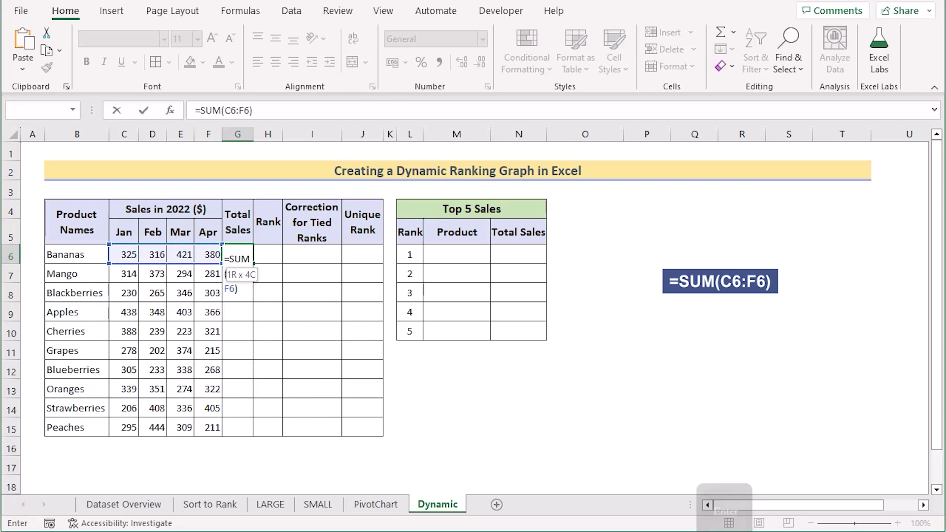
{"action": "key", "text": "Return"}
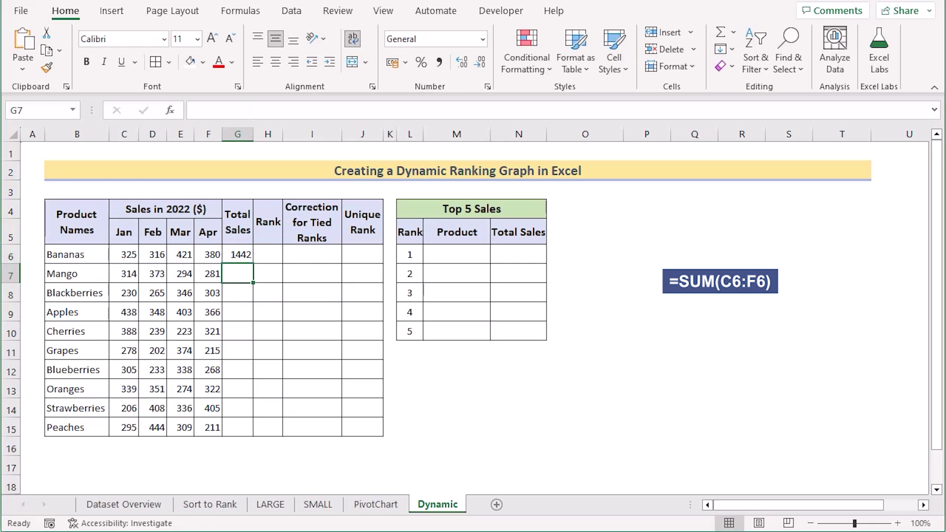
{"action": "left_click_drag", "start_coordinate": [253, 264], "coordinate": [253, 431]}
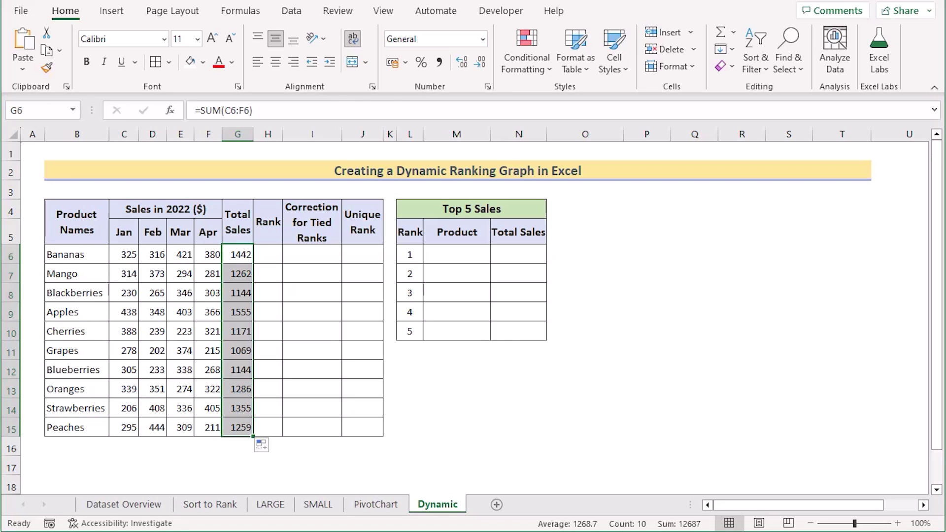
- Enter =RANK.EQ(G6,$G$6:$G$15,0) in H6 of the Rank column and fill the formula down to H15
{"action": "left_click", "coordinate": [261, 253]}
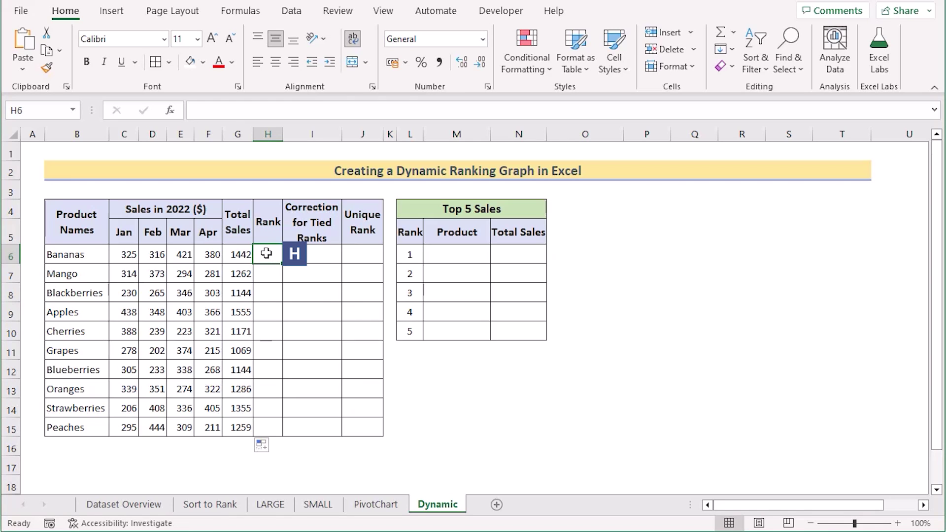
{"action": "double_click", "coordinate": [259, 254]}
{"action": "type", "text": "="}
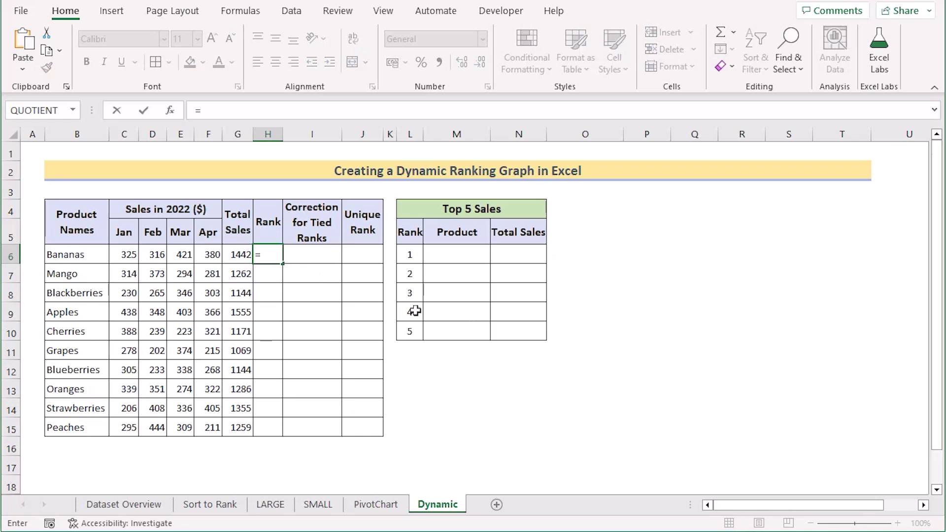
{"action": "type", "text": "RAN"}
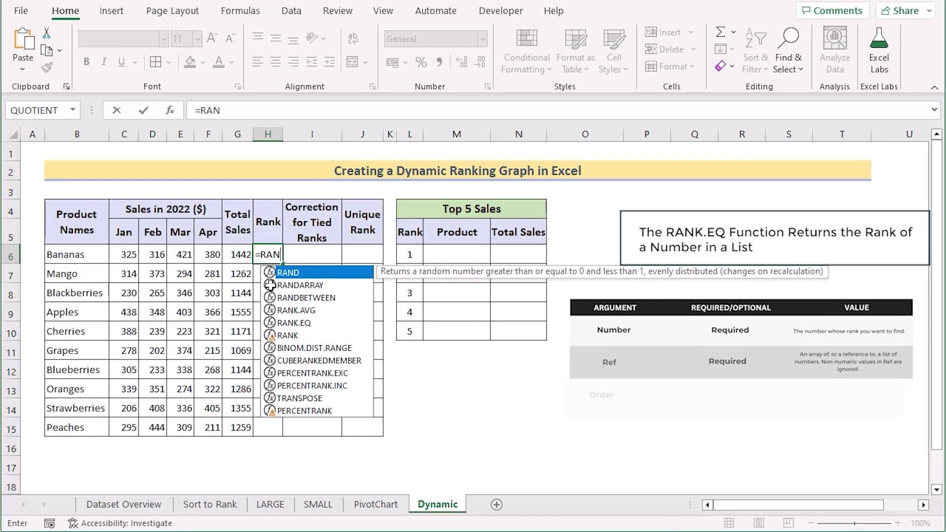
{"action": "type", "text": "k.EQ"}
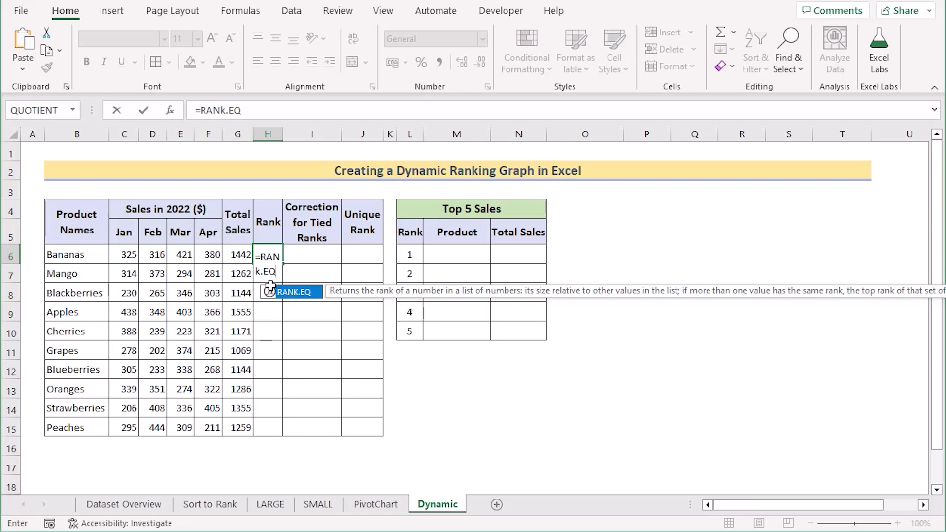
{"action": "type", "text": "("}
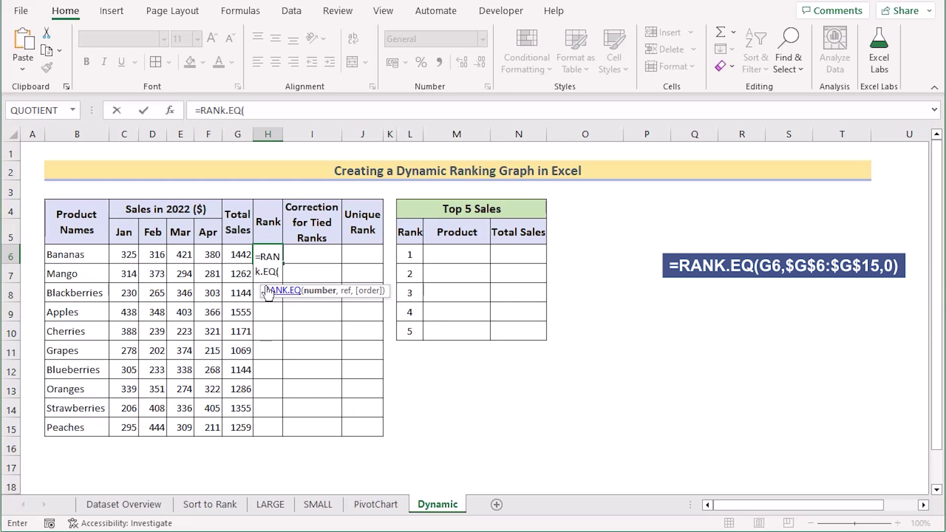
{"action": "left_click", "coordinate": [230, 260]}
{"action": "type", "text": ","}
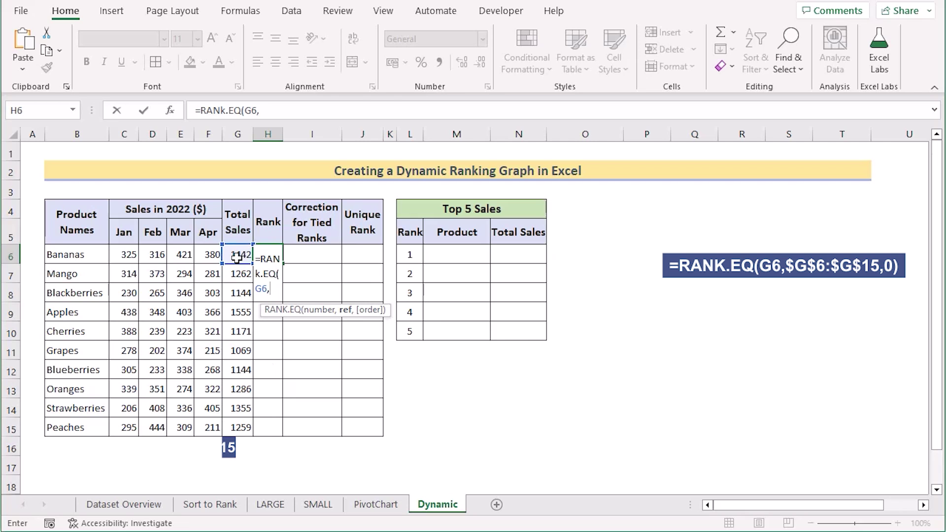
{"action": "left_click_drag", "start_coordinate": [237, 257], "coordinate": [238, 431]}
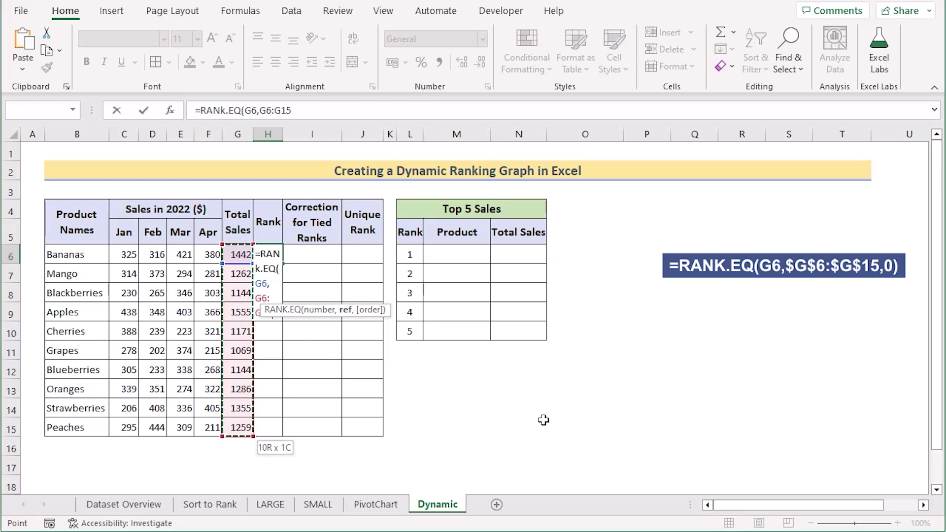
{"action": "key", "text": "F4"}
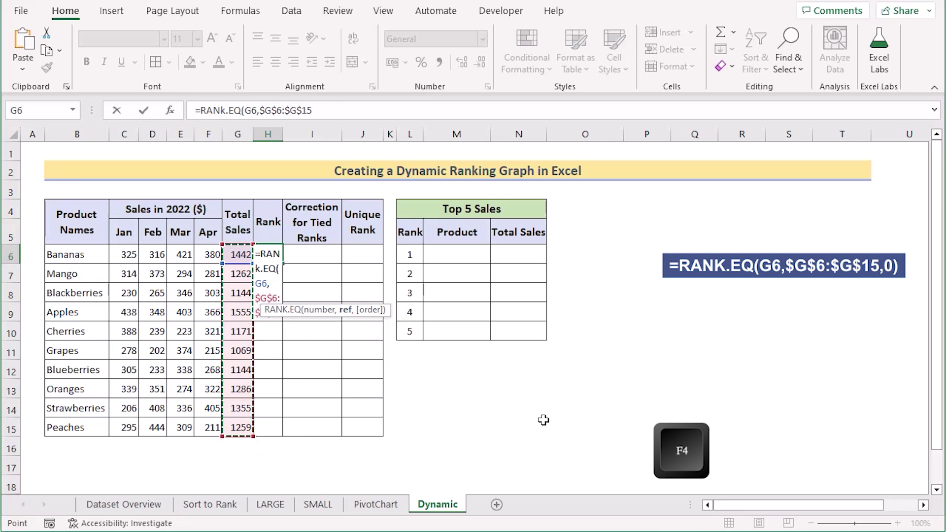
{"action": "type", "text": ","}
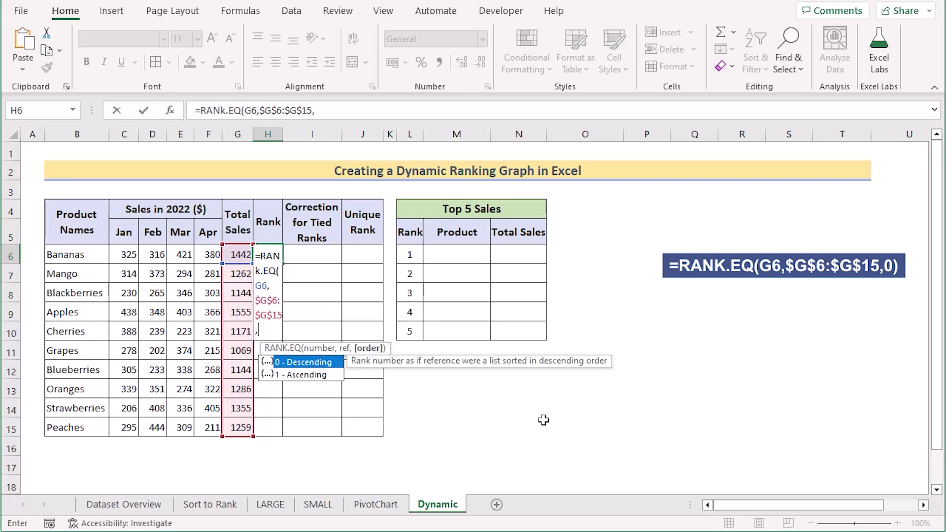
{"action": "type", "text": "0)"}
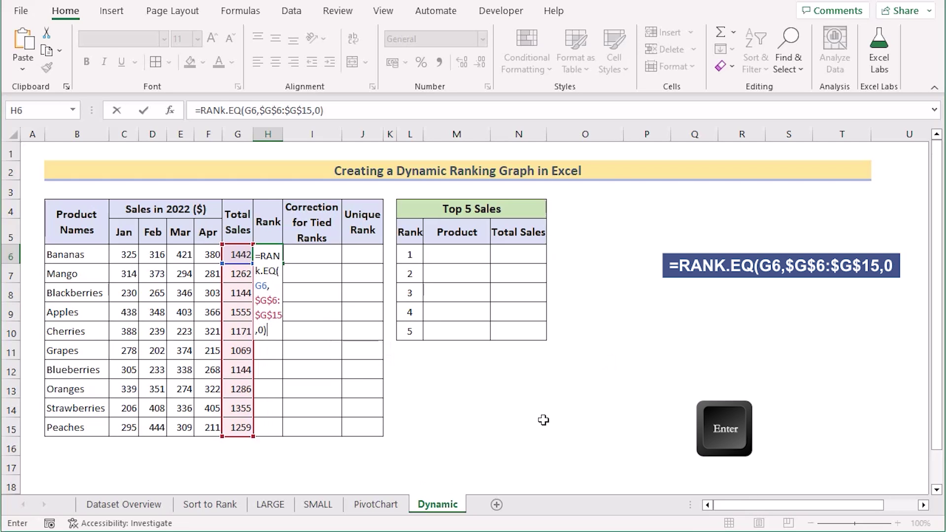
{"action": "key", "text": "Return"}
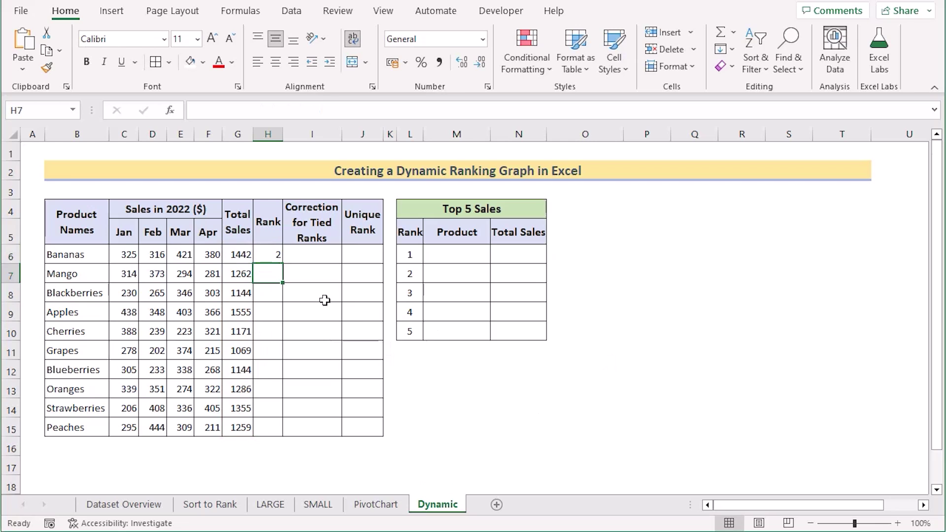
{"action": "left_click", "coordinate": [263, 252]}
{"action": "left_click_drag", "start_coordinate": [283, 264], "coordinate": [283, 439]}
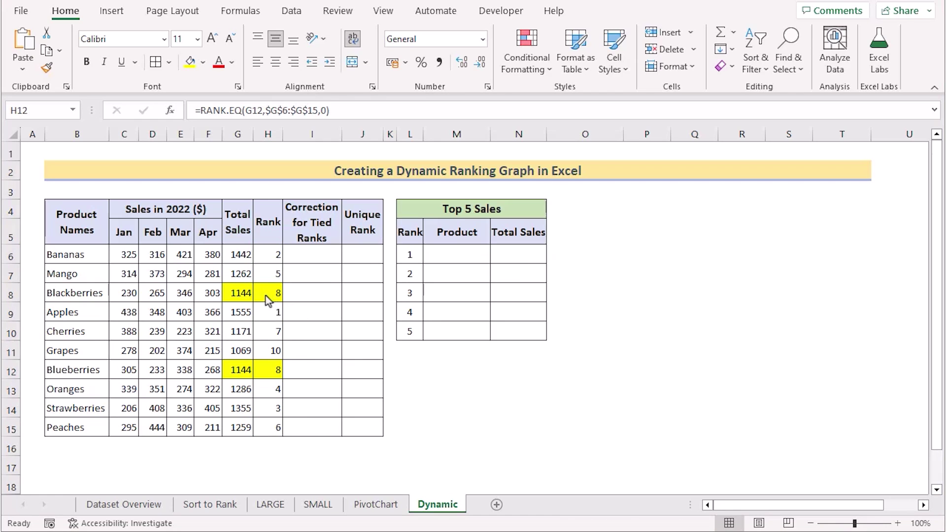
{"action": "left_click", "coordinate": [269, 294]}
{"action": "left_click", "coordinate": [261, 374]}
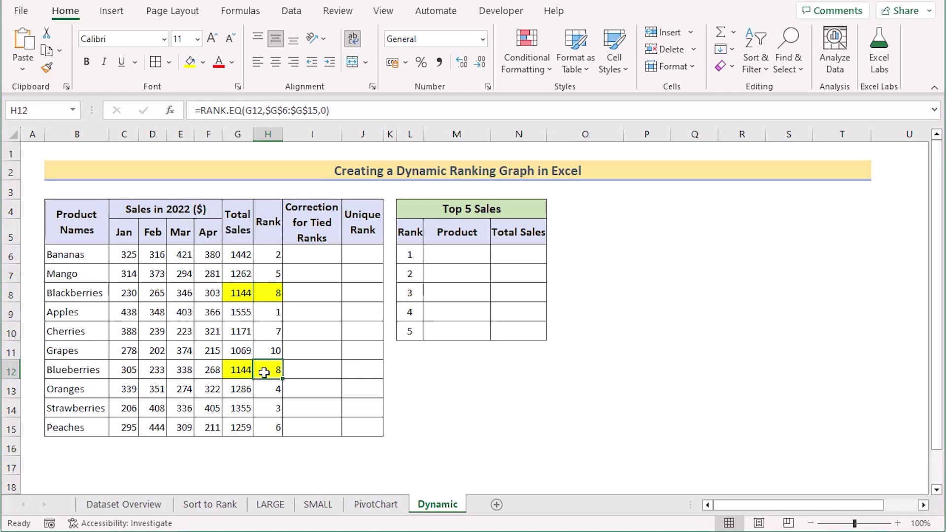
- Enter =COUNTIF($H$6:H6,H6)-1 in I6 under Correction for Tied Ranks
{"action": "double_click", "coordinate": [308, 252]}
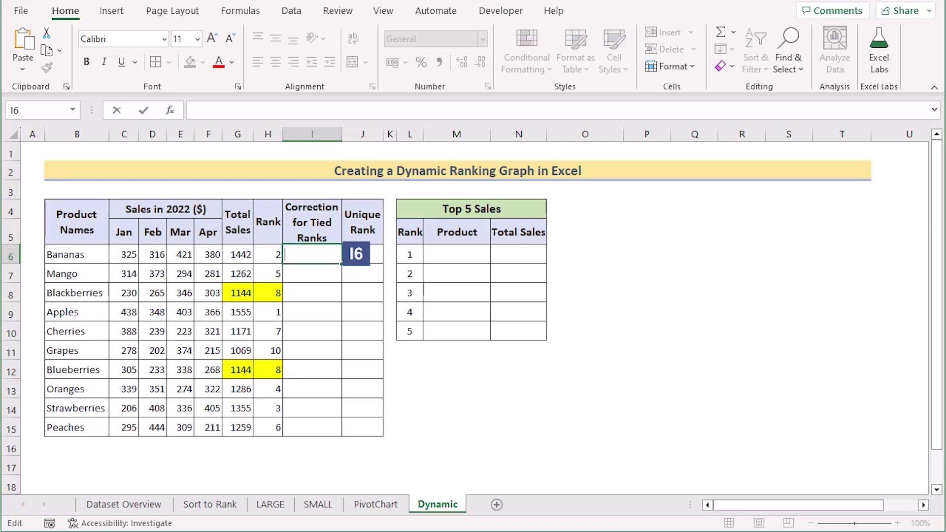
{"action": "type", "text": "=COUN"}
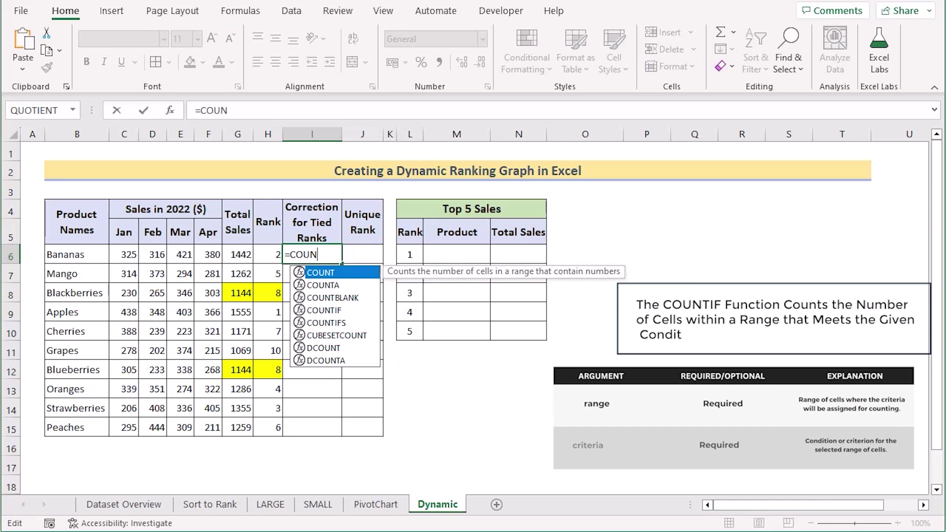
{"action": "type", "text": "TIF("}
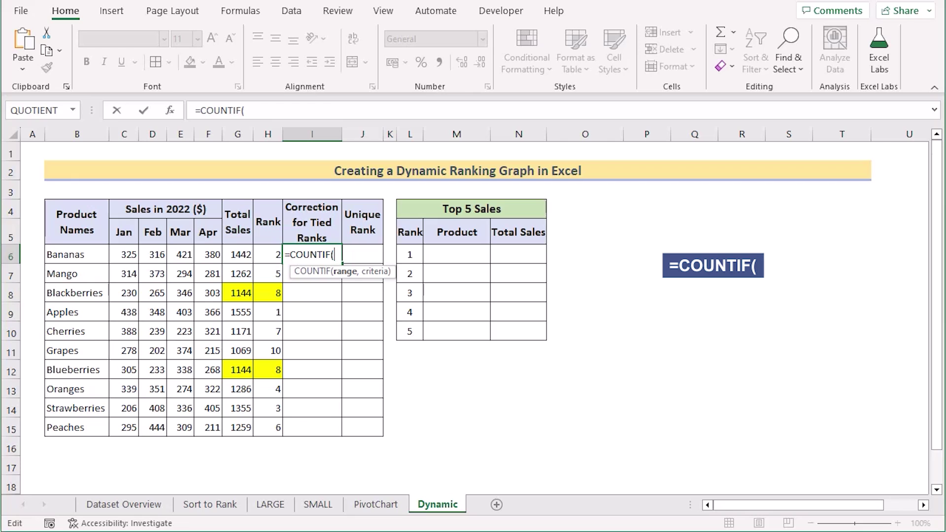
{"action": "left_click", "coordinate": [268, 255]}
{"action": "key", "text": "F8"}
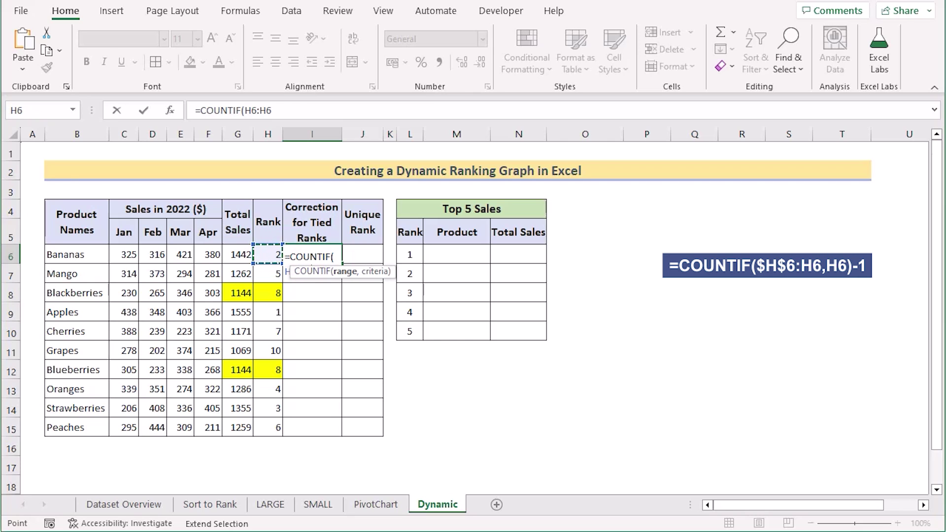
{"action": "key", "text": "F2"}
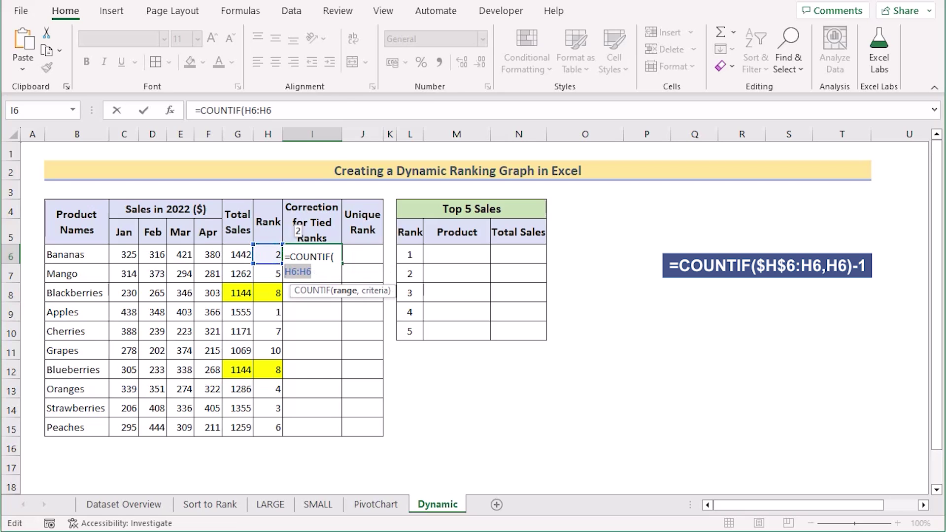
{"action": "left_click", "coordinate": [297, 271]}
{"action": "key", "text": "shift+Left"}
{"action": "key", "text": "shift+Left"}
{"action": "key", "text": "F4"}
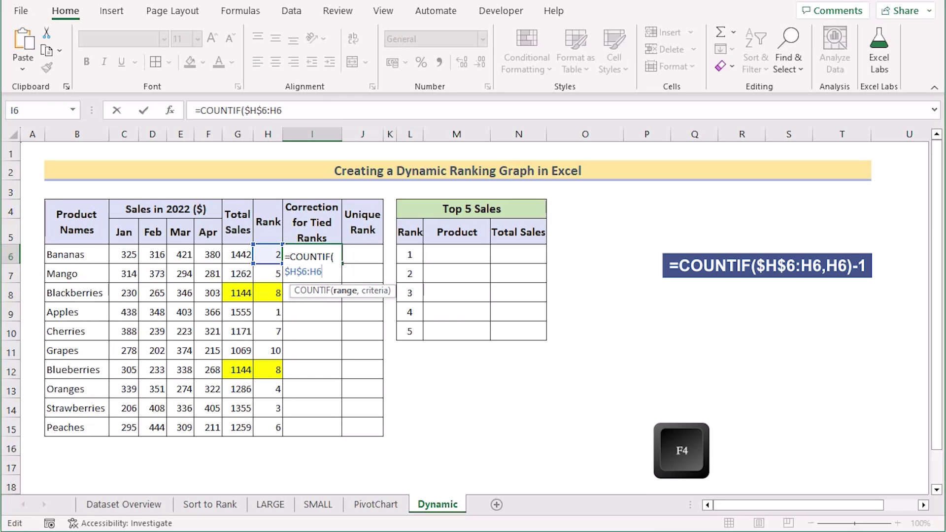
{"action": "type", "text": ","}
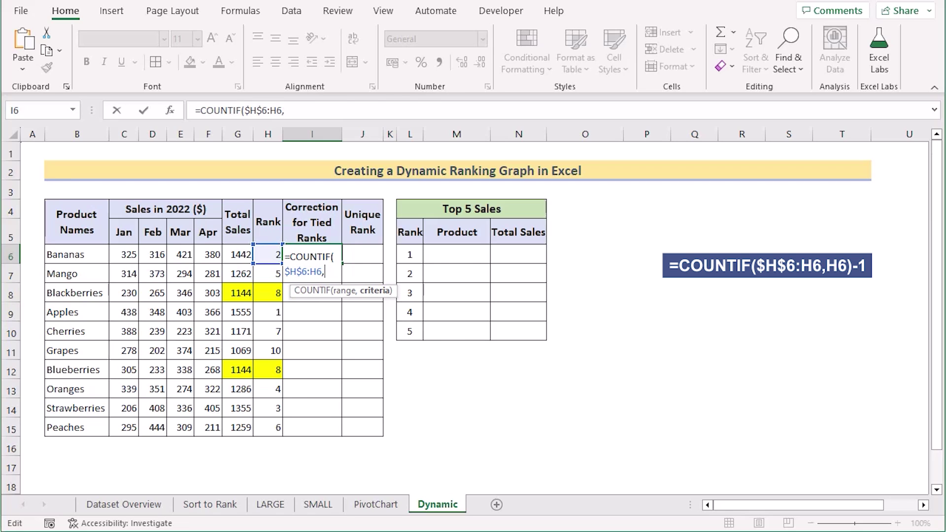
{"action": "left_click", "coordinate": [268, 254]}
{"action": "type", "text": ")"}
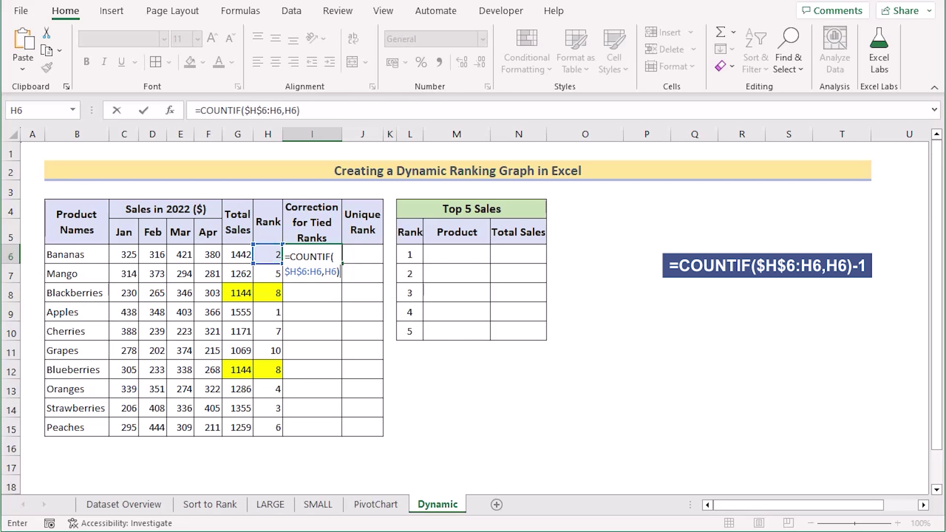
{"action": "type", "text": "-1"}
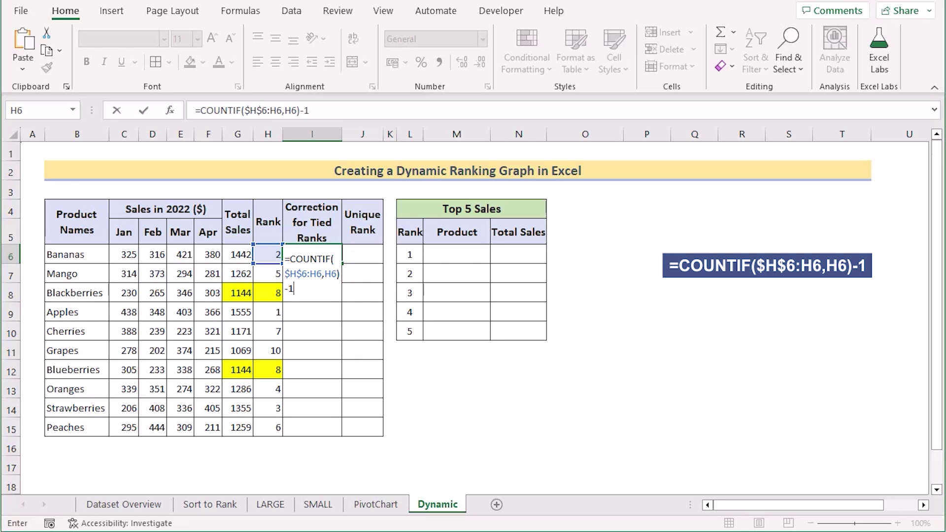
{"action": "key", "text": "Return"}
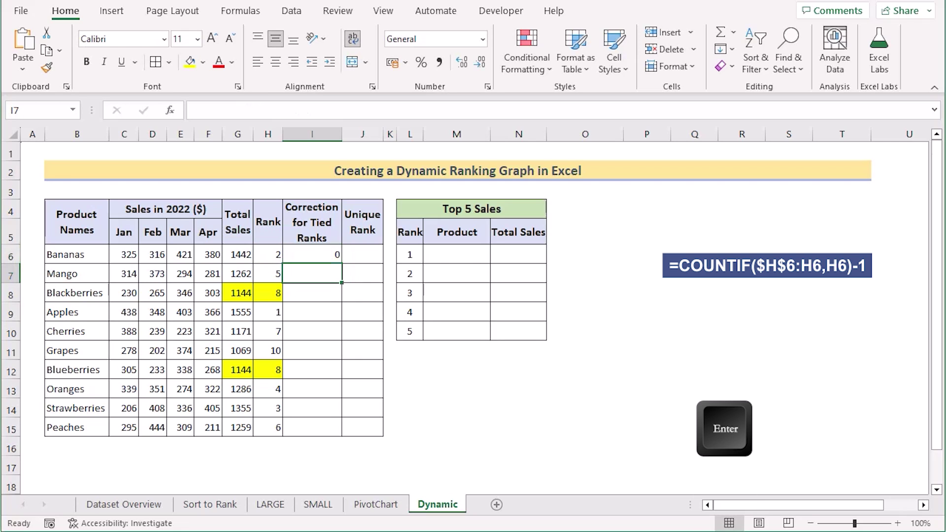
- Fill the tie-correction formula from I6 down to I15 and check the correction for Blueberries in I12
{"action": "left_click", "coordinate": [312, 254]}
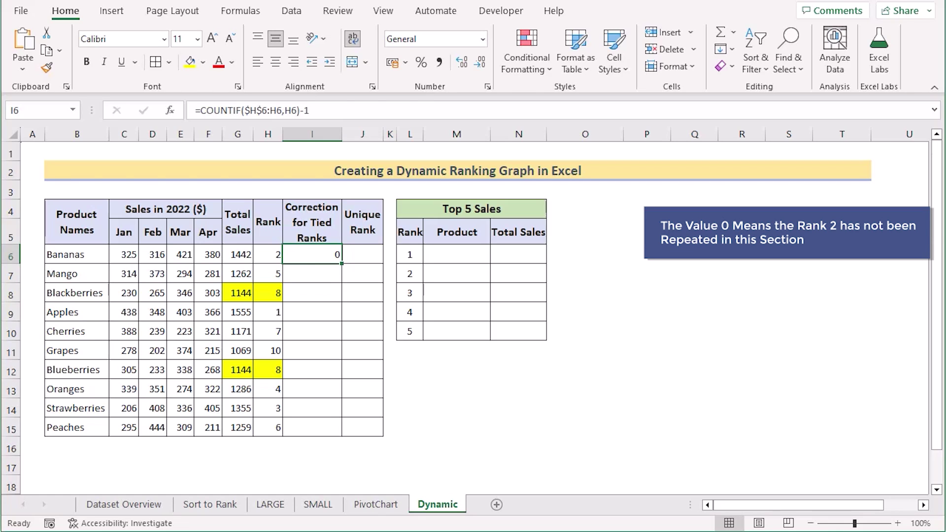
{"action": "left_click_drag", "start_coordinate": [342, 263], "coordinate": [342, 436]}
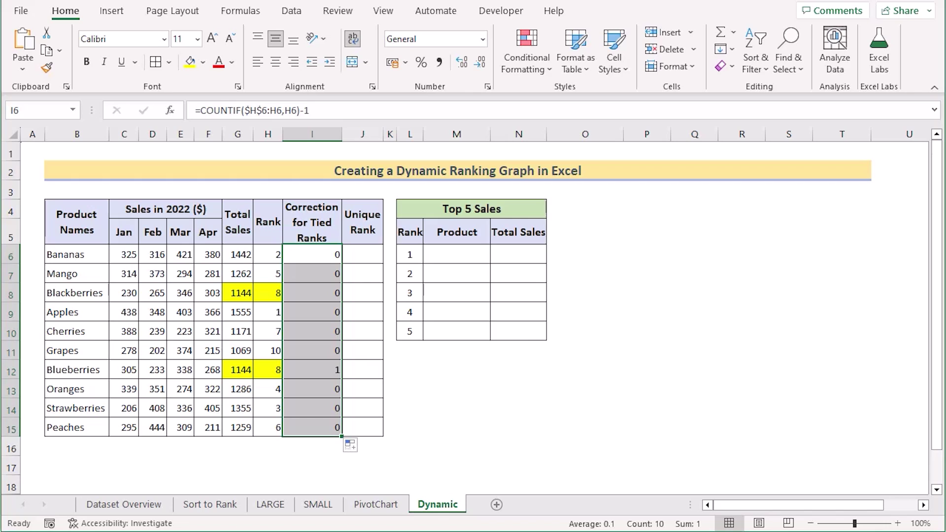
{"action": "left_click", "coordinate": [267, 369]}
{"action": "left_click", "coordinate": [312, 370]}
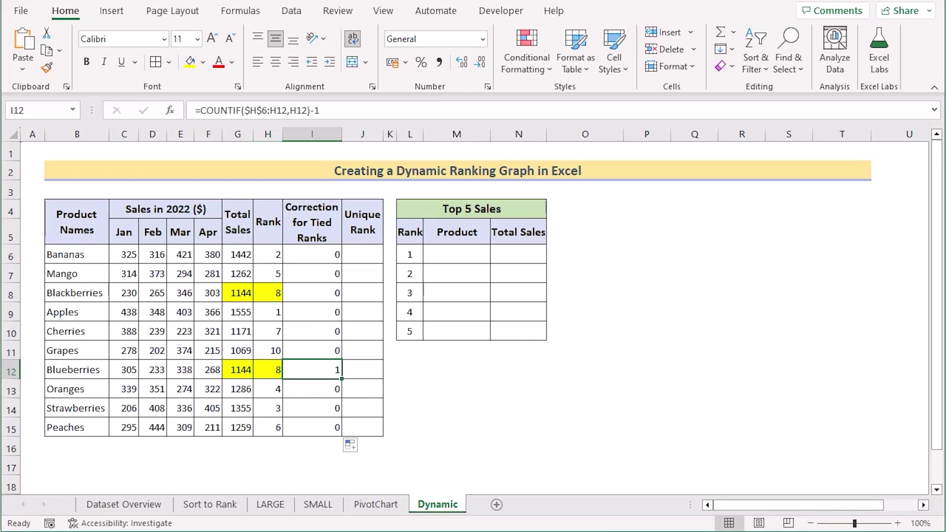
- Enter =H6+I6 in J6 under Unique Rank and fill the formula down to J15
{"action": "left_click", "coordinate": [363, 254]}
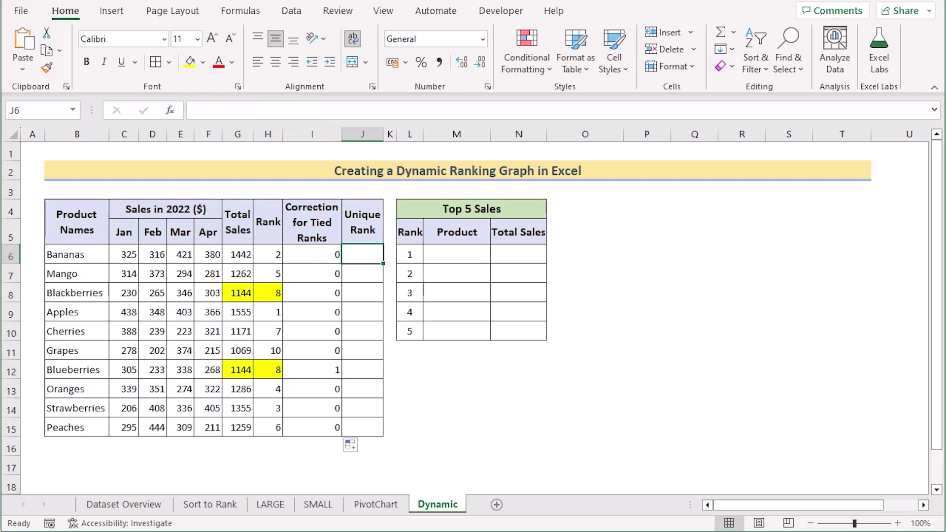
{"action": "type", "text": "="}
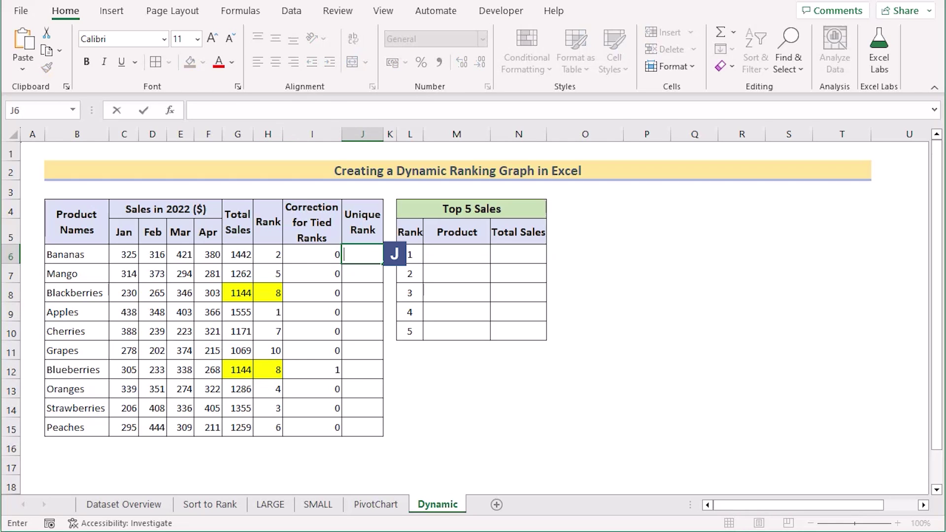
{"action": "type", "text": "="}
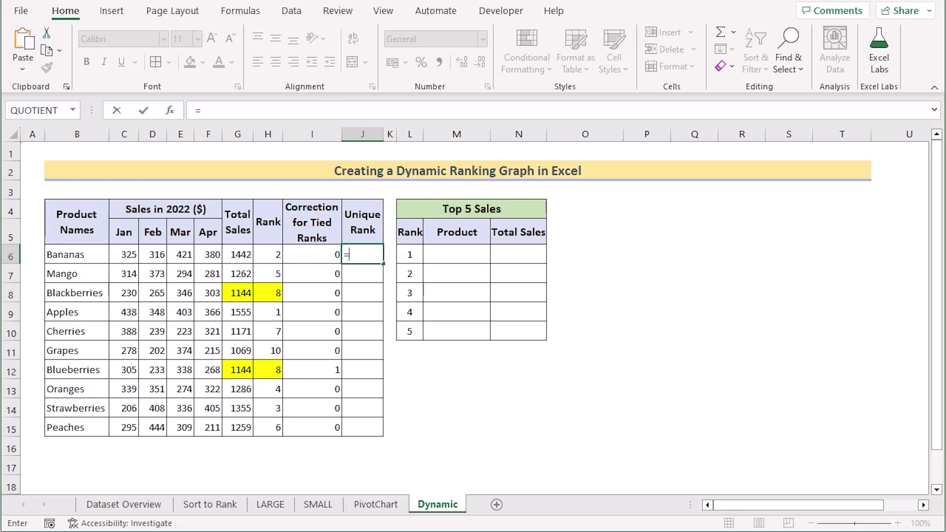
{"action": "left_click", "coordinate": [268, 254]}
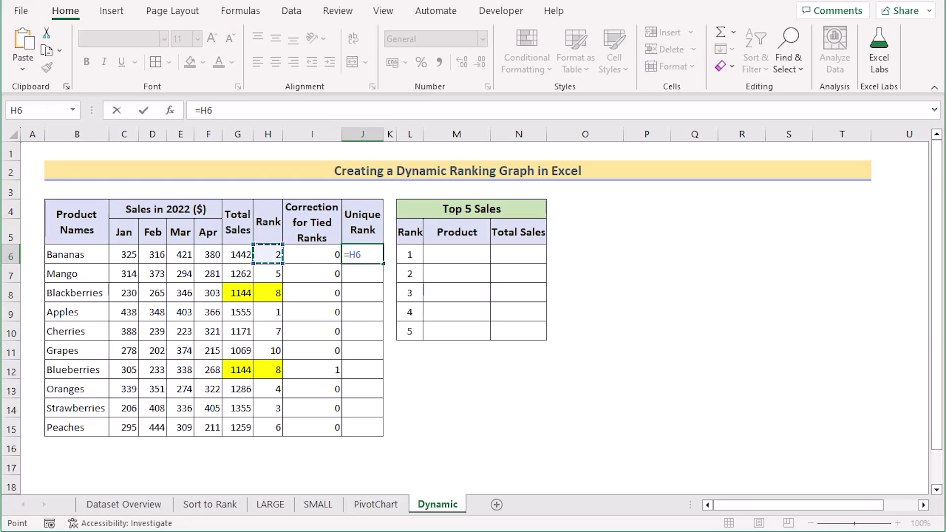
{"action": "type", "text": "+"}
{"action": "left_click", "coordinate": [312, 254]}
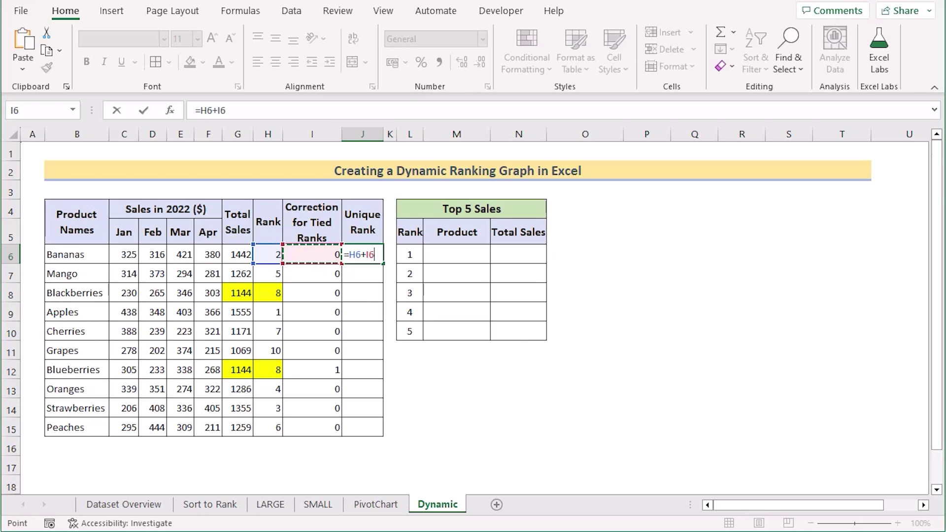
{"action": "key", "text": "Return"}
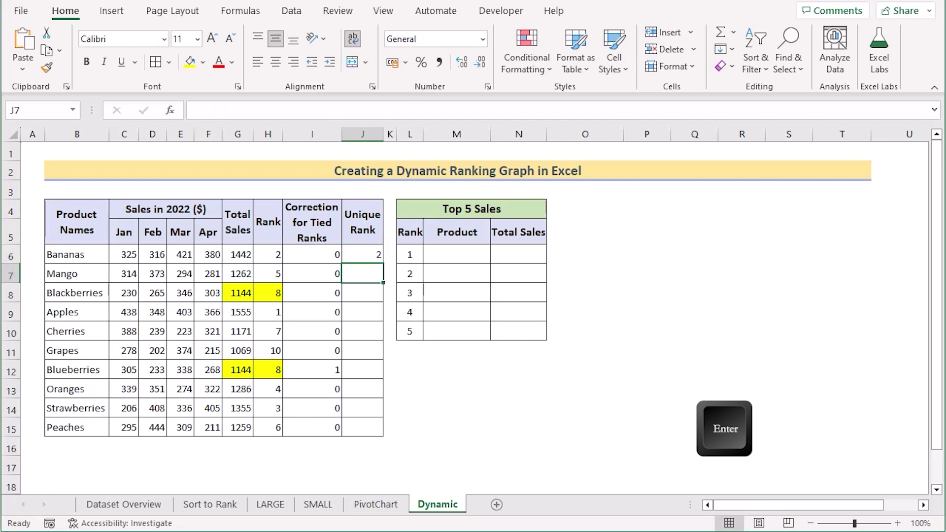
{"action": "left_click", "coordinate": [363, 254]}
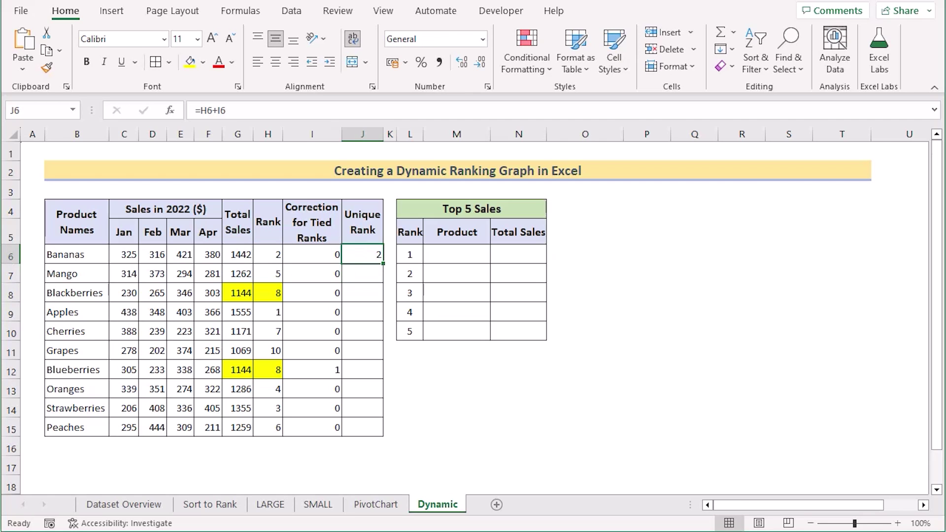
{"action": "left_click_drag", "start_coordinate": [383, 263], "coordinate": [380, 433]}
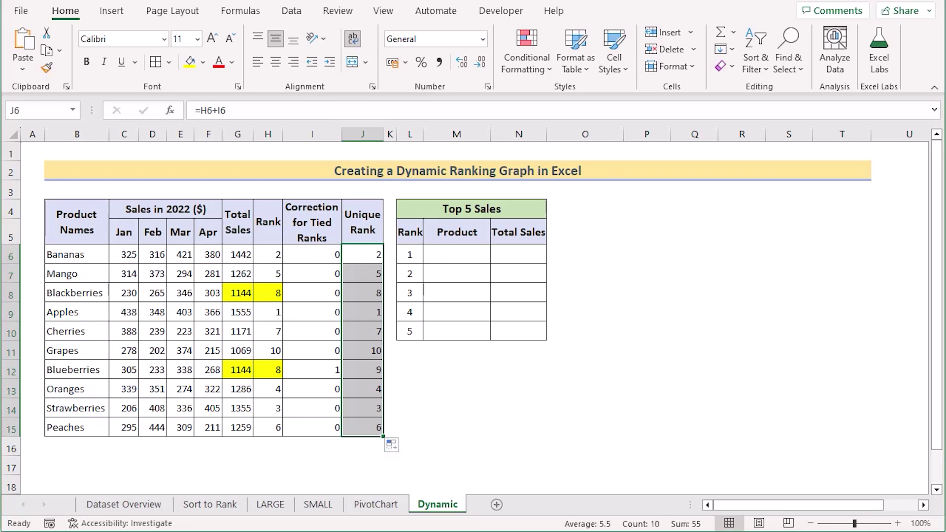
- Start an INDEX formula in M6 under Product with the absolute range $B$6:$B$15 as its array
{"action": "double_click", "coordinate": [441, 255]}
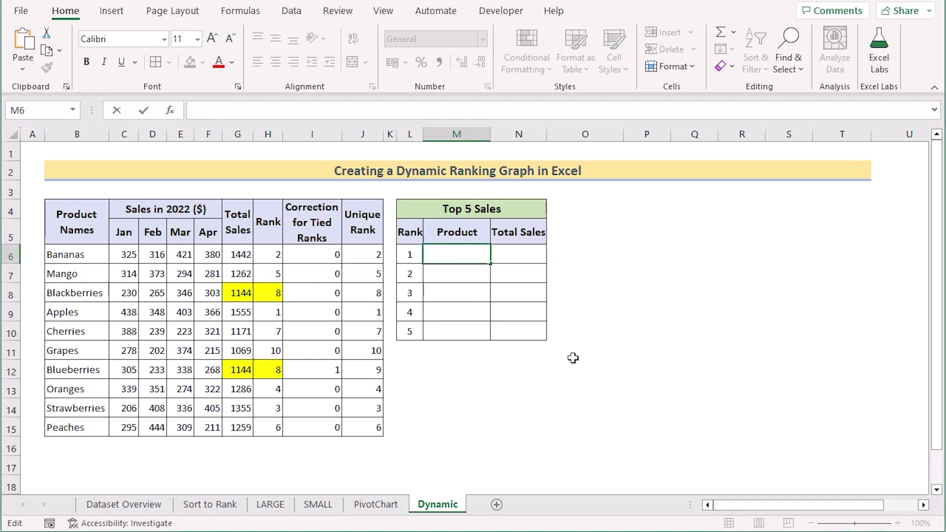
{"action": "type", "text": "="}
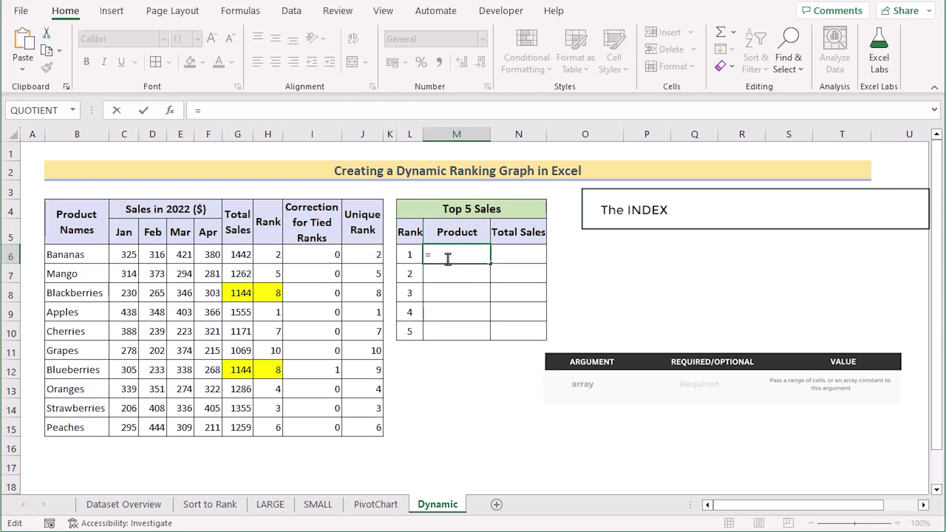
{"action": "type", "text": "INDEX"}
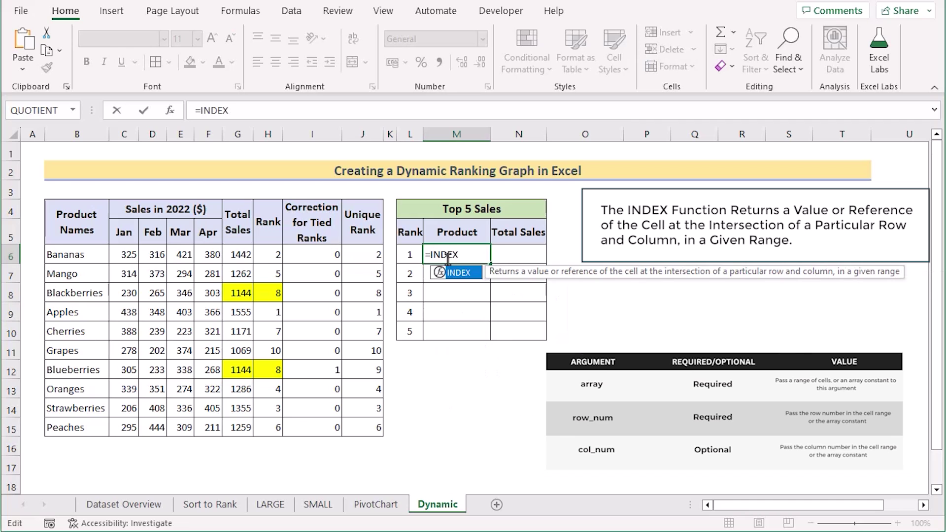
{"action": "type", "text": "("}
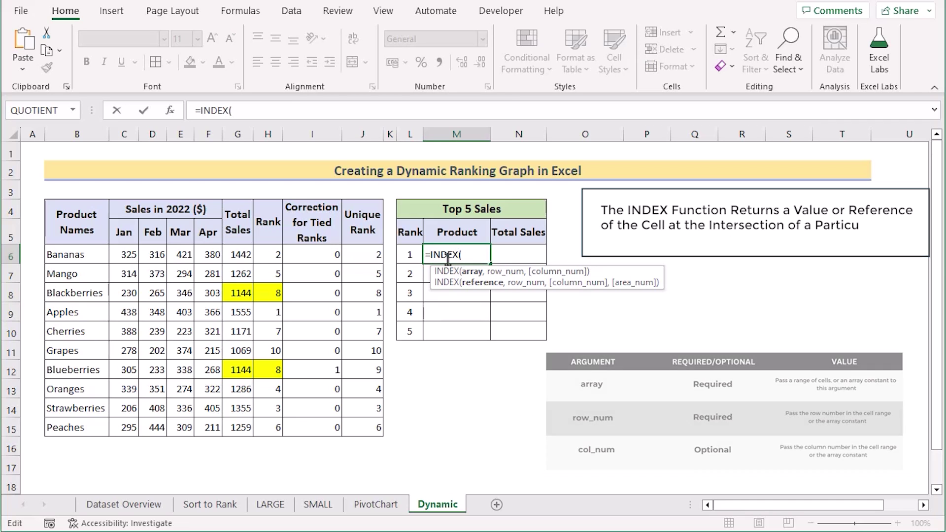
{"action": "left_click", "coordinate": [75, 255]}
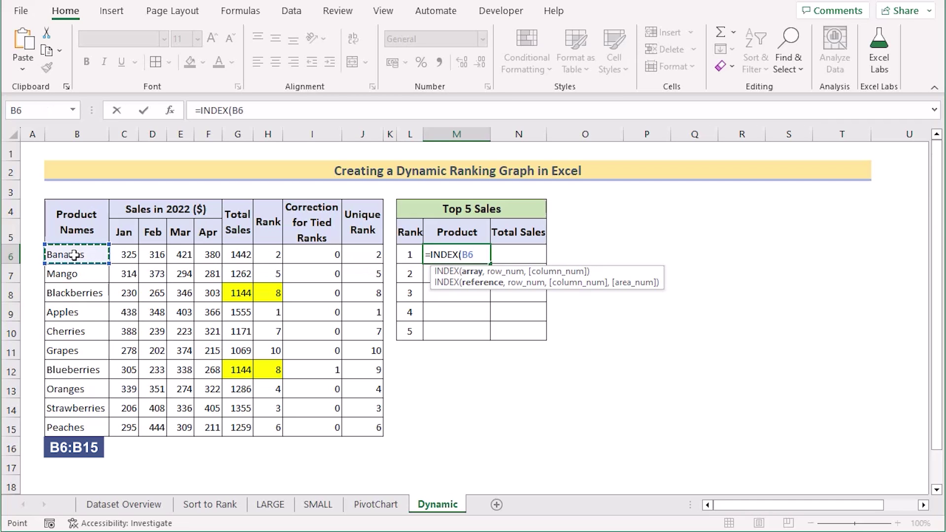
{"action": "left_click_drag", "start_coordinate": [82, 430], "coordinate": [99, 425]}
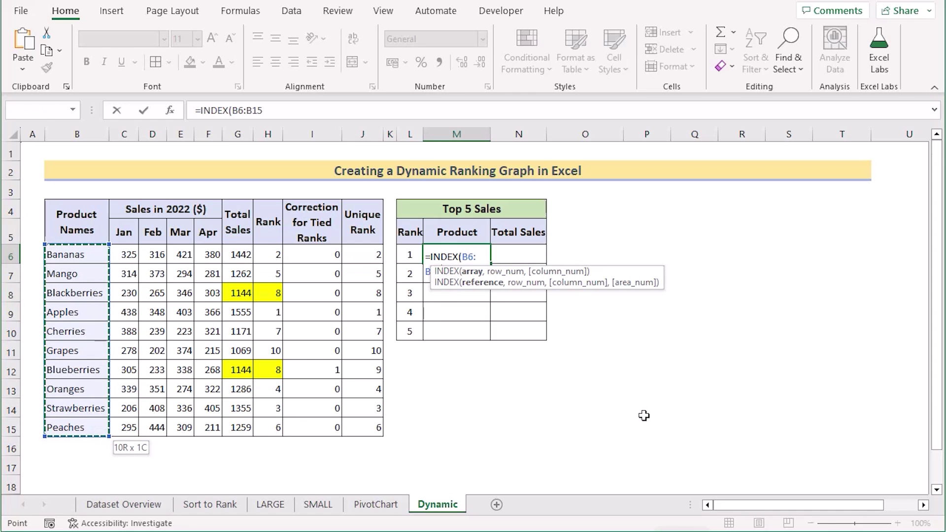
{"action": "key", "text": "F4"}
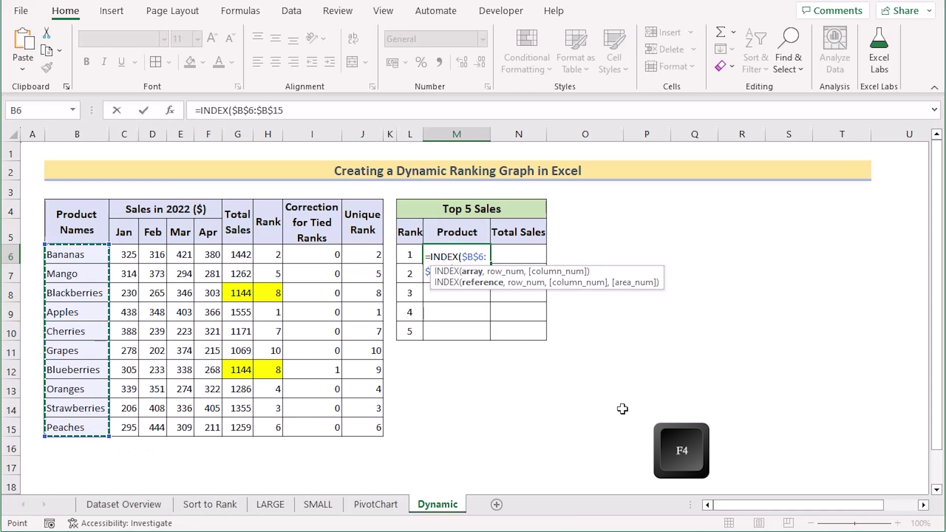
{"action": "type", "text": ","}
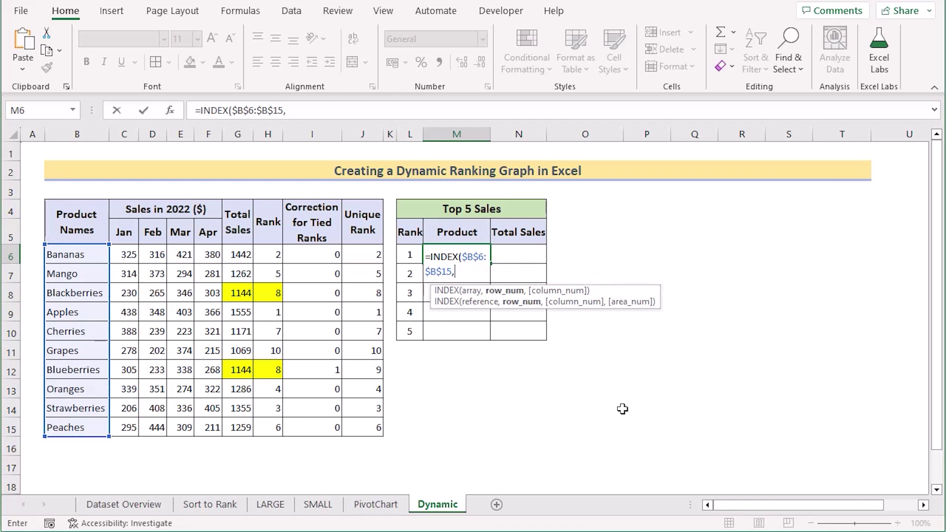
- Add a MATCH function as the row number of M6's INDEX formula, with lookup value L6 and lookup array $J$6:$J$15
{"action": "type", "text": "MAT"}
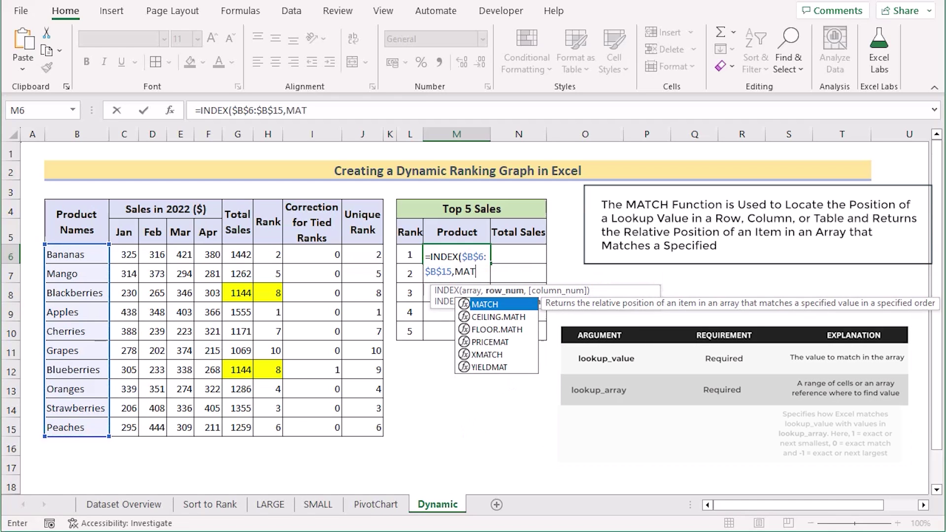
{"action": "type", "text": "CH("}
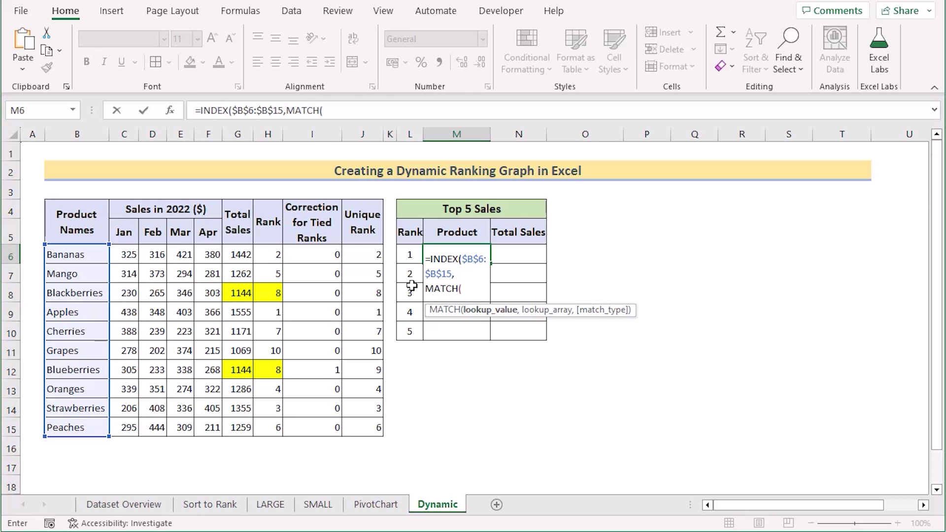
{"action": "left_click", "coordinate": [410, 256]}
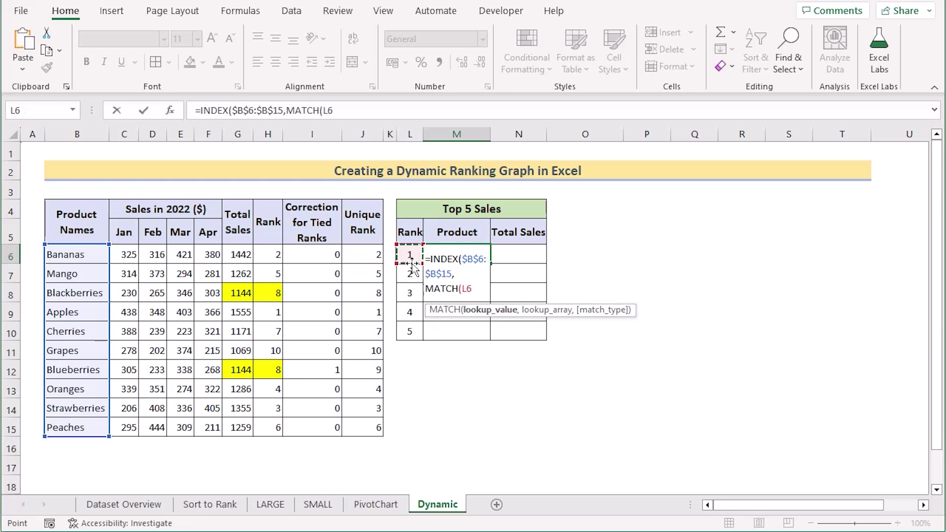
{"action": "type", "text": ","}
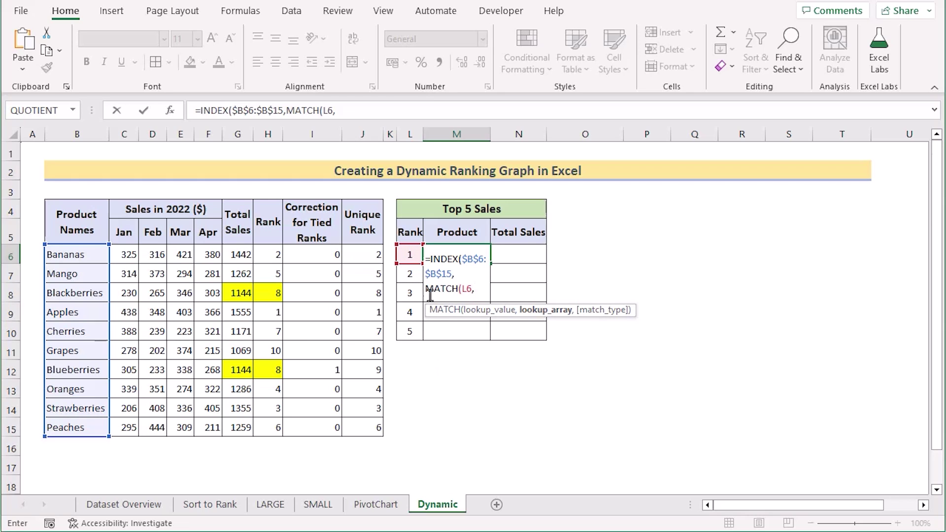
{"action": "left_click", "coordinate": [363, 253]}
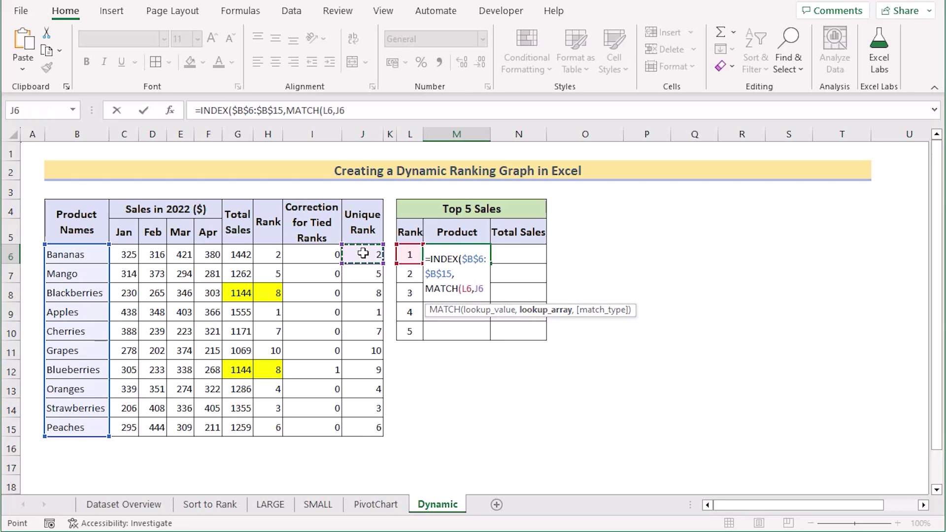
{"action": "left_click", "coordinate": [365, 422], "text": "shift"}
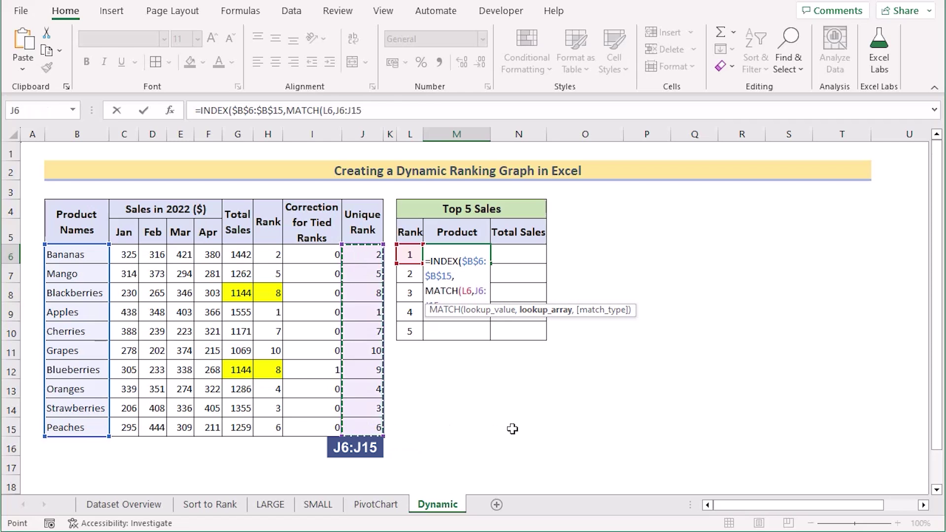
{"action": "key", "text": "F4"}
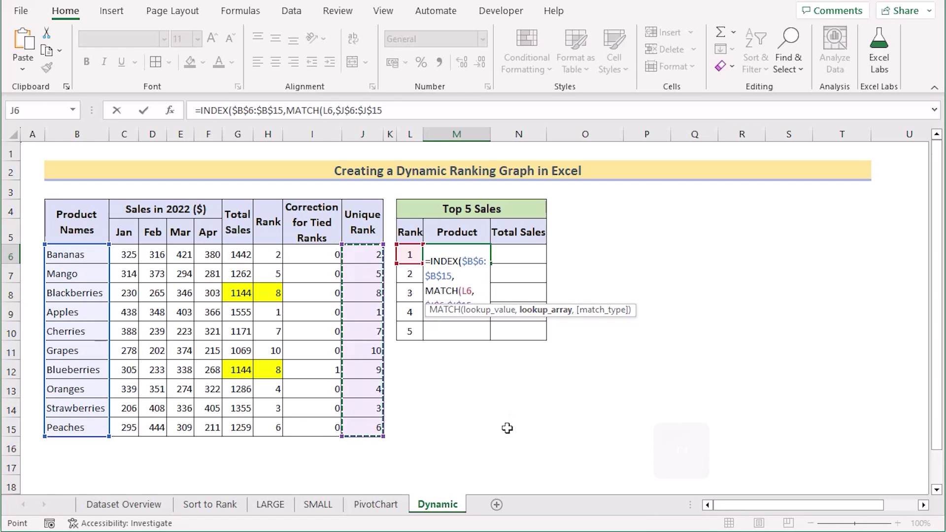
{"action": "type", "text": ","}
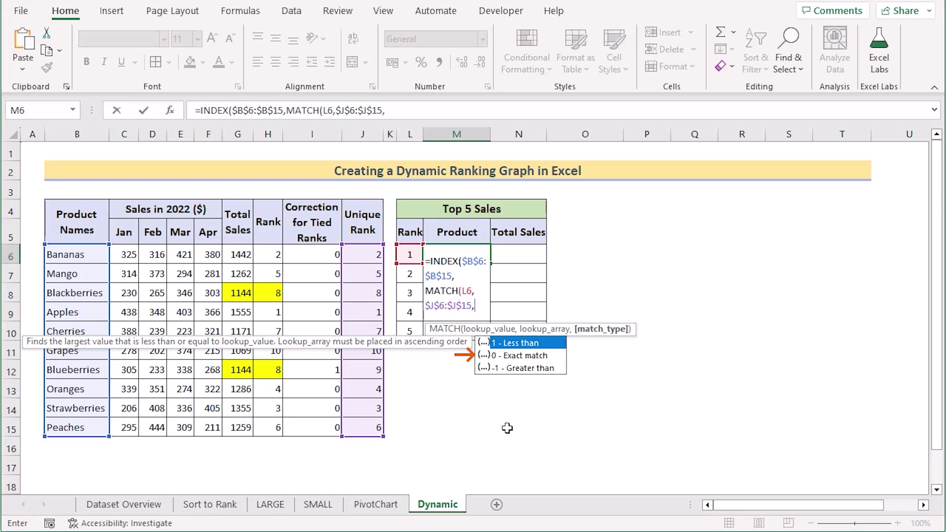
- Complete the M6 formula with match type 0 for an exact match and fill it down to M10
{"action": "type", "text": "0)"}
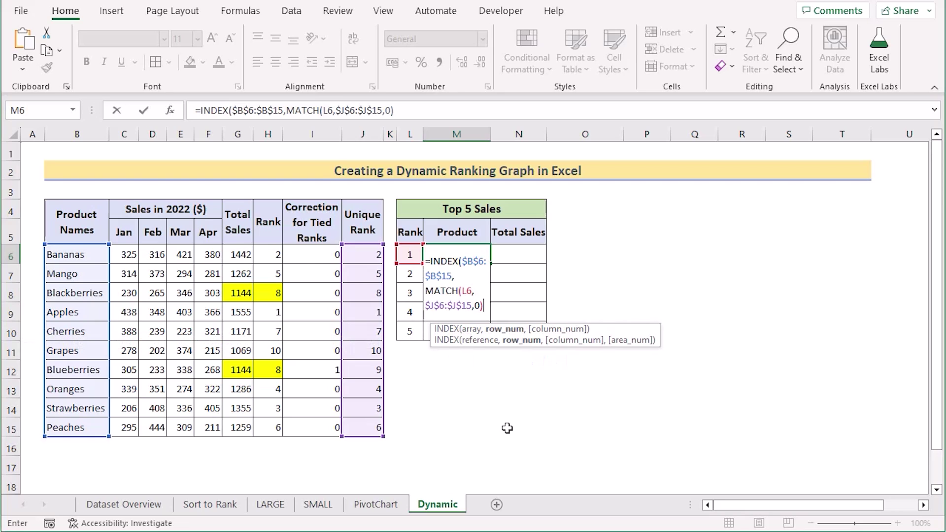
{"action": "type", "text": ")"}
{"action": "key", "text": "Return"}
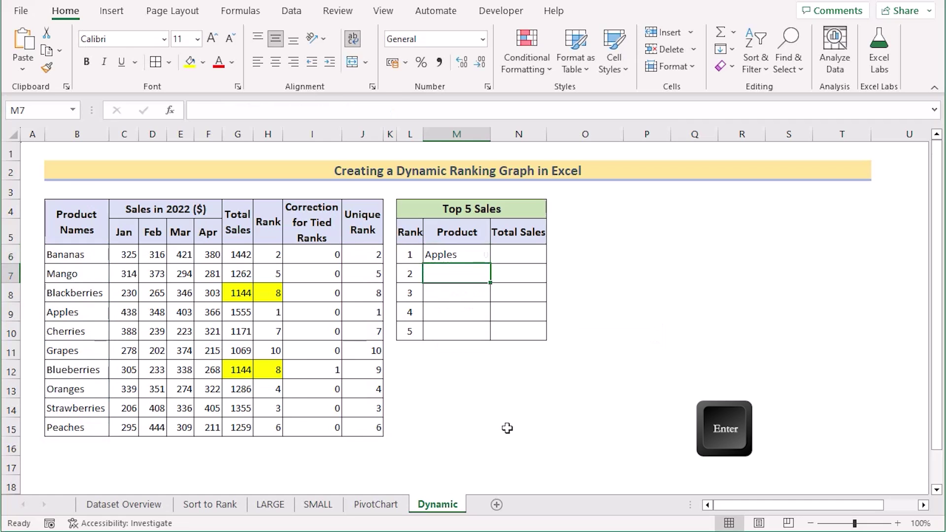
{"action": "left_click", "coordinate": [483, 253]}
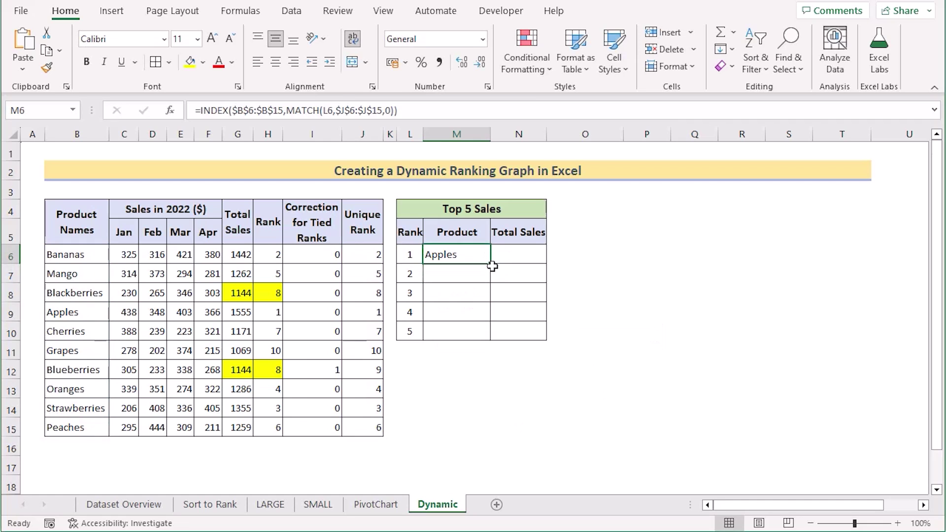
{"action": "left_click_drag", "start_coordinate": [490, 265], "coordinate": [491, 339]}
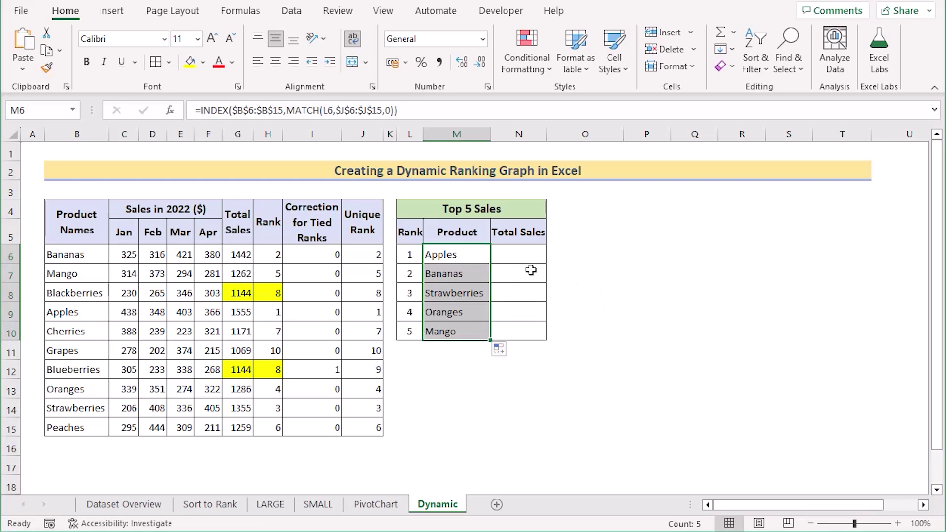
- Start an INDEX formula in N6 under Total Sales with the absolute range $G$6:$G$15 as its array
{"action": "left_click", "coordinate": [522, 254]}
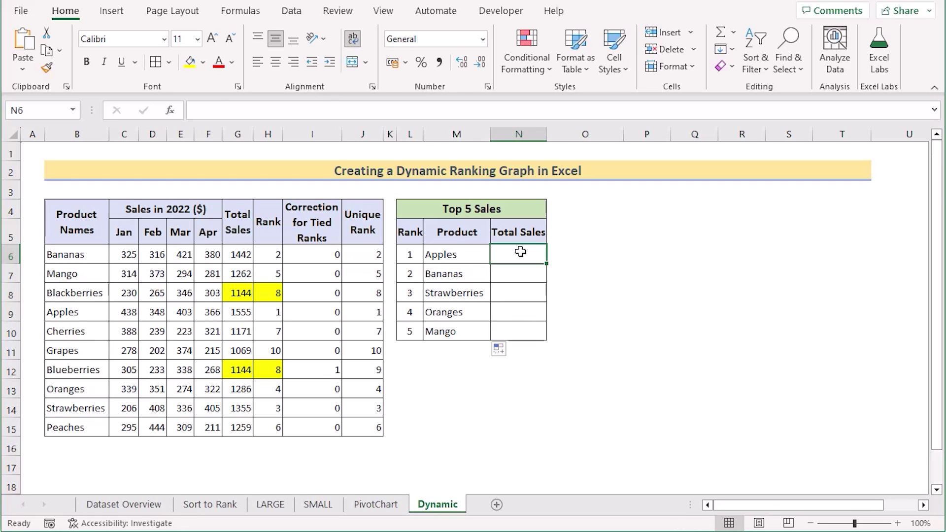
{"action": "double_click", "coordinate": [520, 254]}
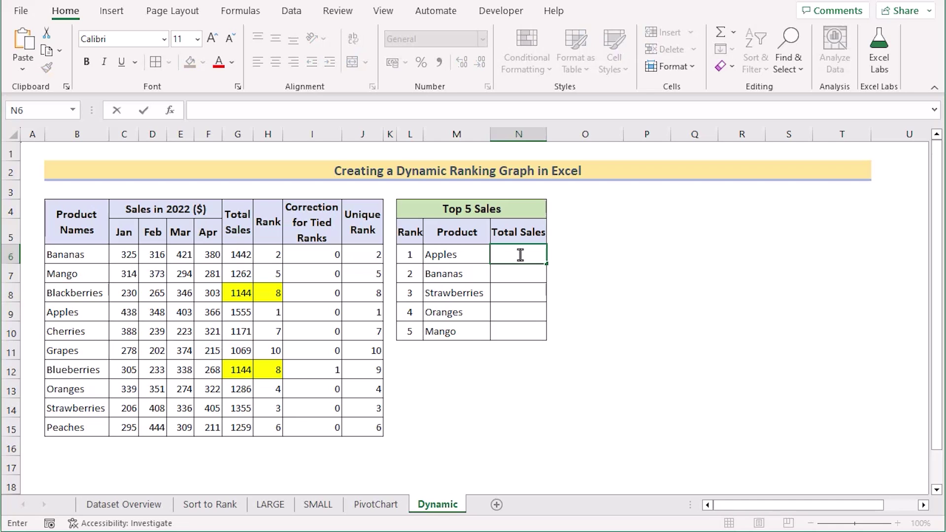
{"action": "type", "text": "="}
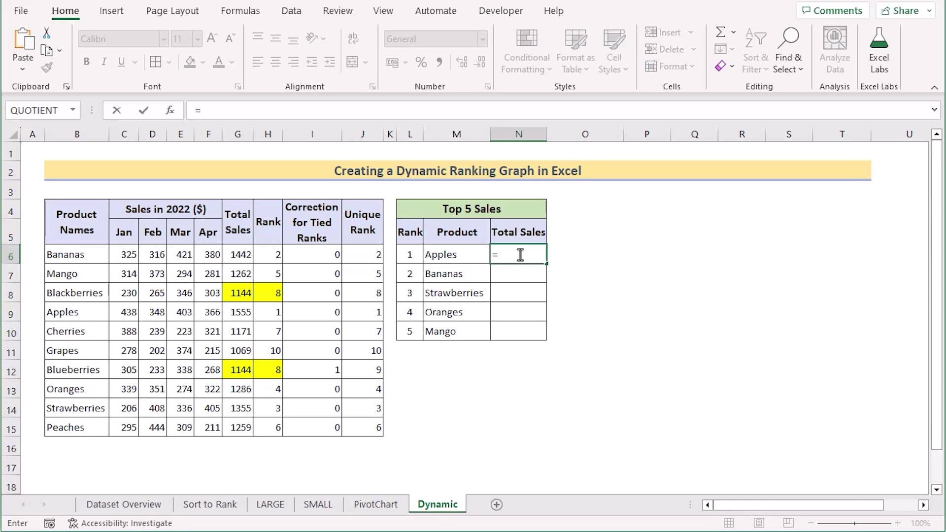
{"action": "type", "text": "INDEX("}
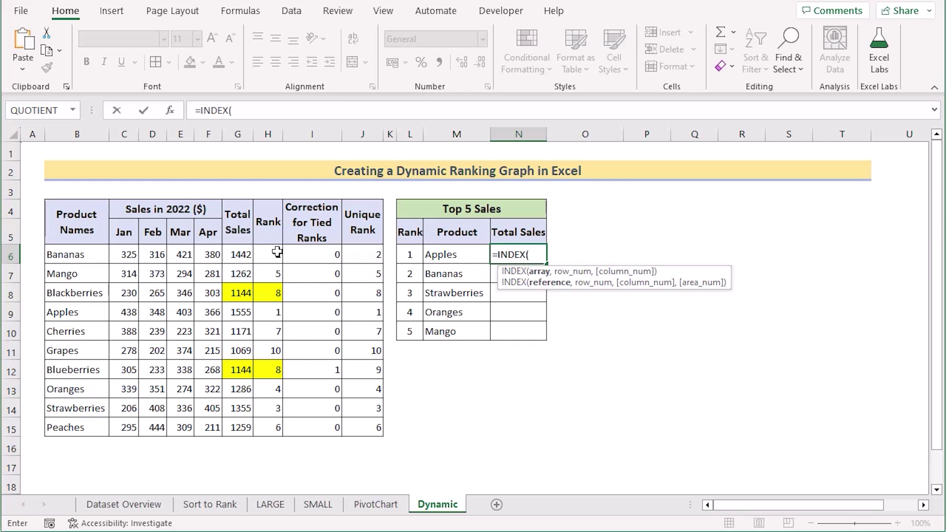
{"action": "left_click", "coordinate": [240, 251]}
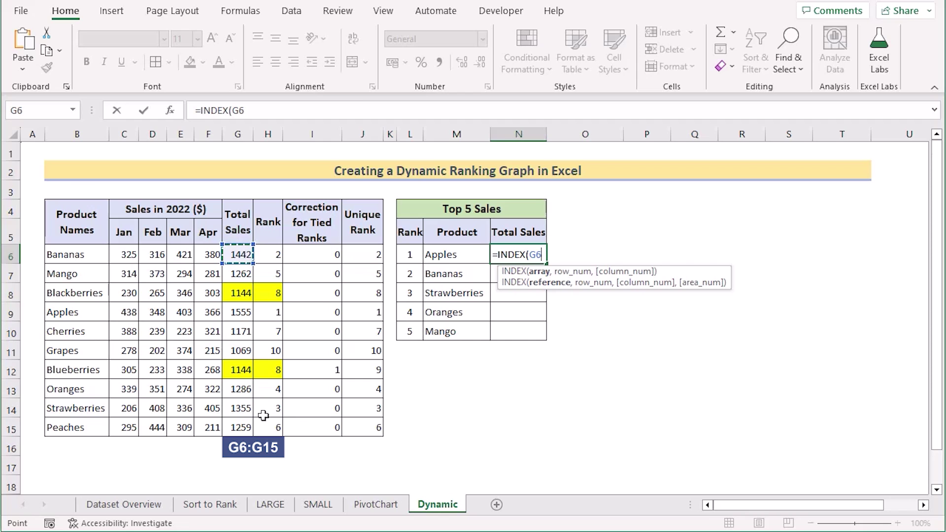
{"action": "left_click", "coordinate": [247, 427], "text": "shift"}
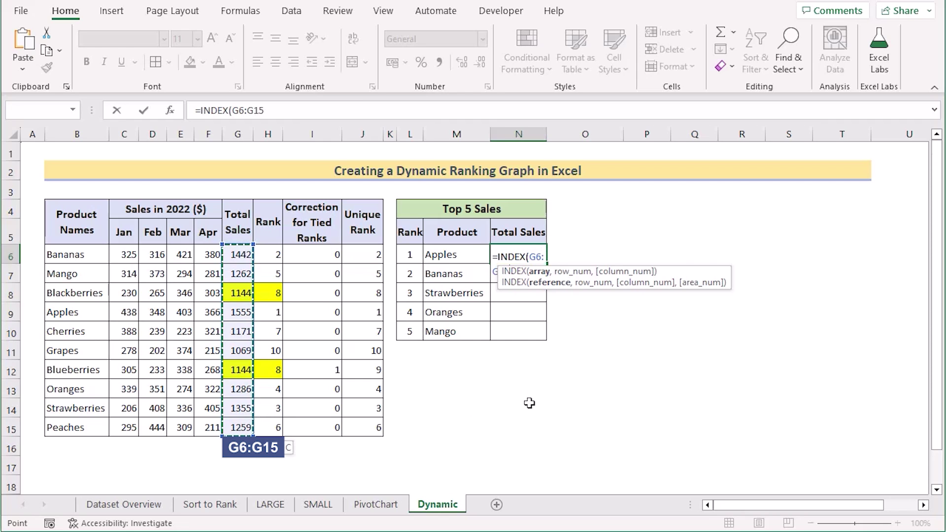
{"action": "key", "text": "F4"}
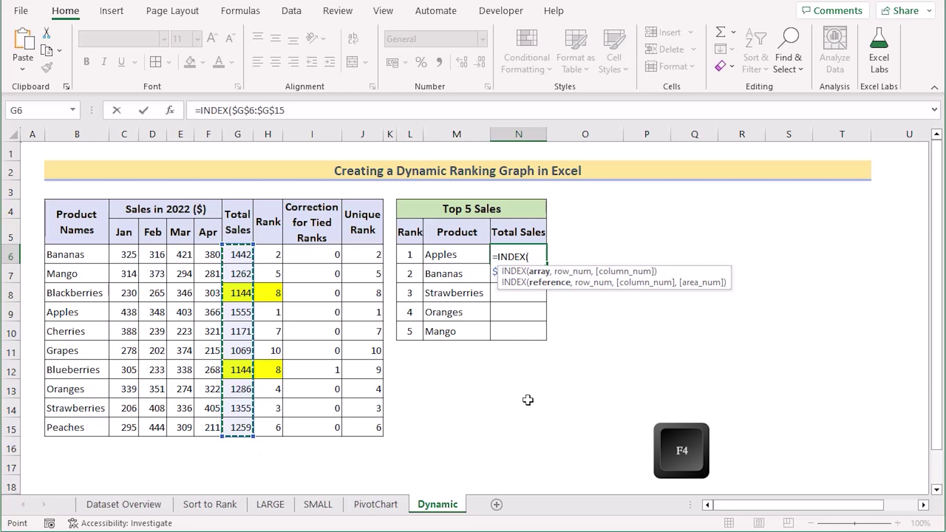
{"action": "type", "text": ","}
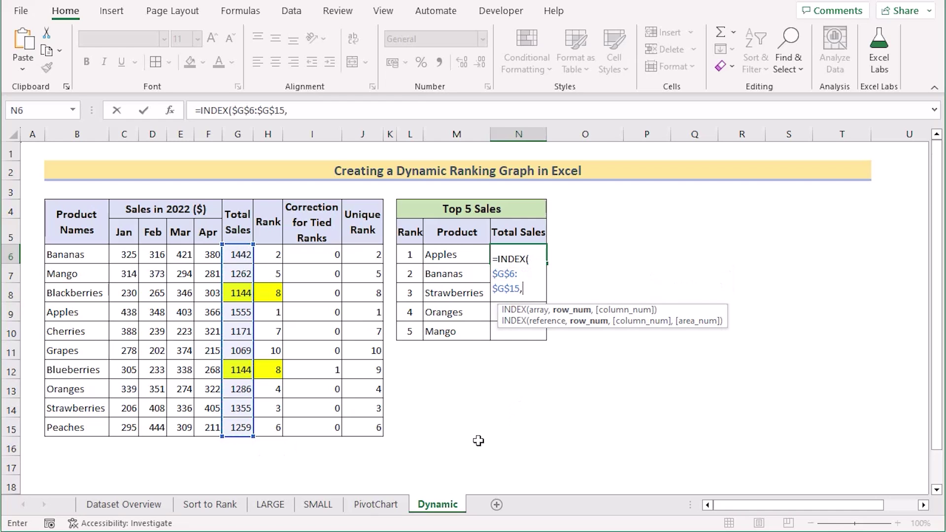
- Add a MATCH function as the row number of N6's INDEX formula, with lookup value M6 and lookup array $B$6:$B$15
{"action": "type", "text": "M"}
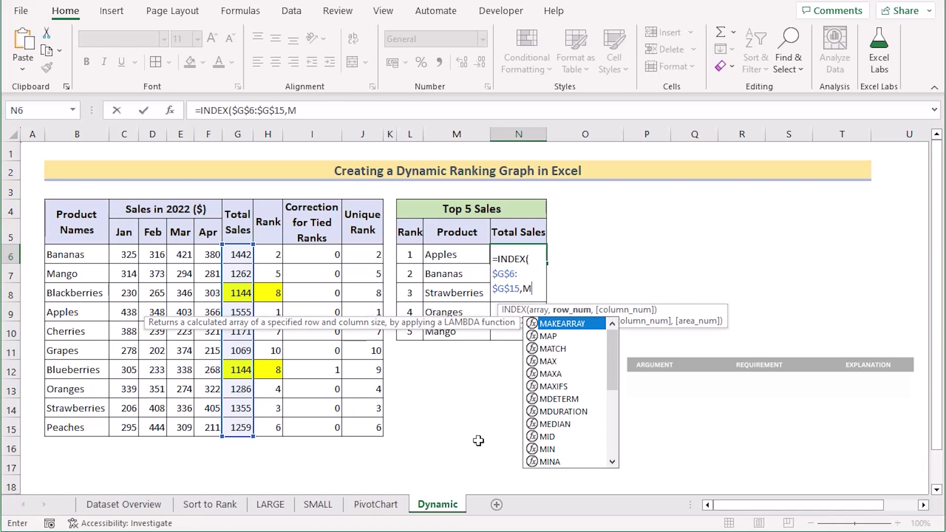
{"action": "type", "text": "atch"}
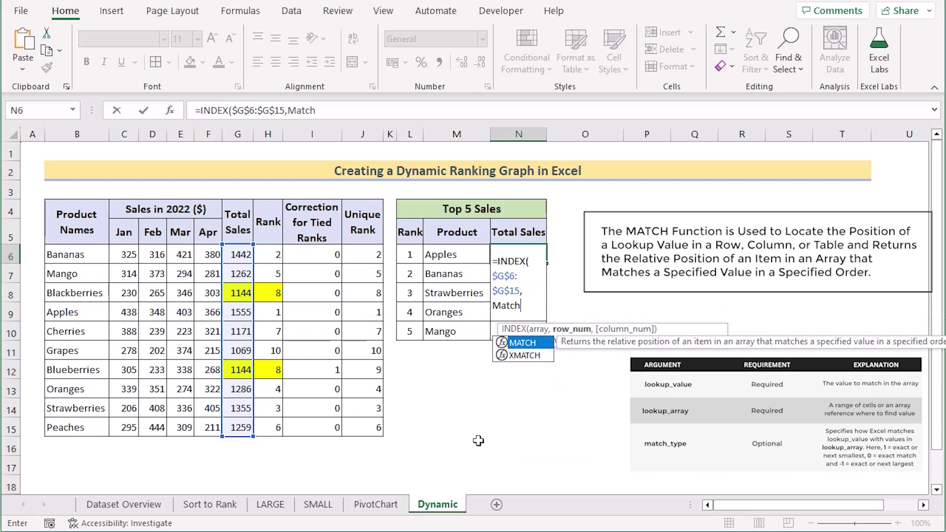
{"action": "type", "text": "("}
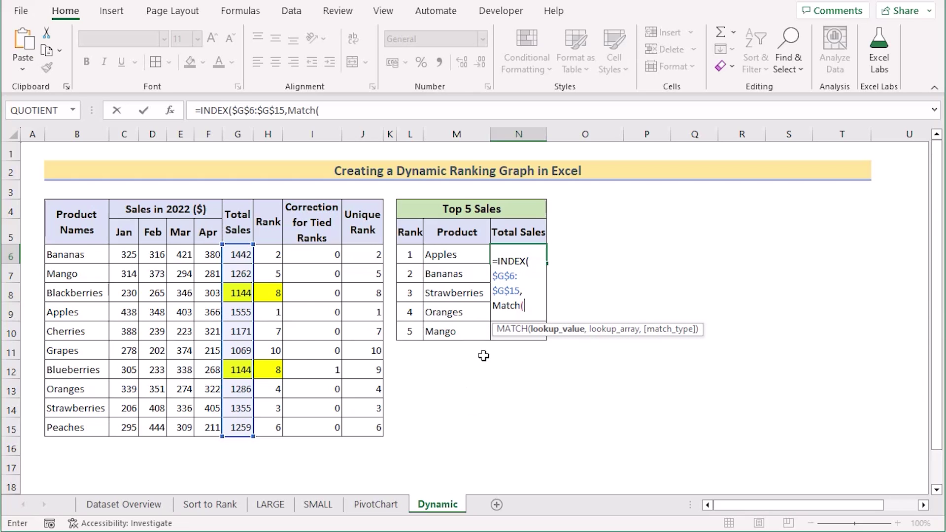
{"action": "left_click", "coordinate": [459, 253]}
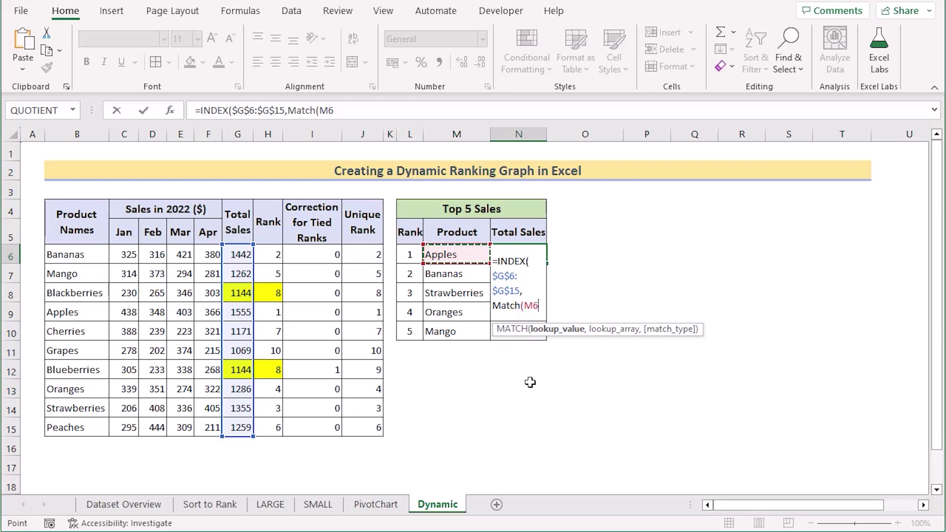
{"action": "type", "text": ","}
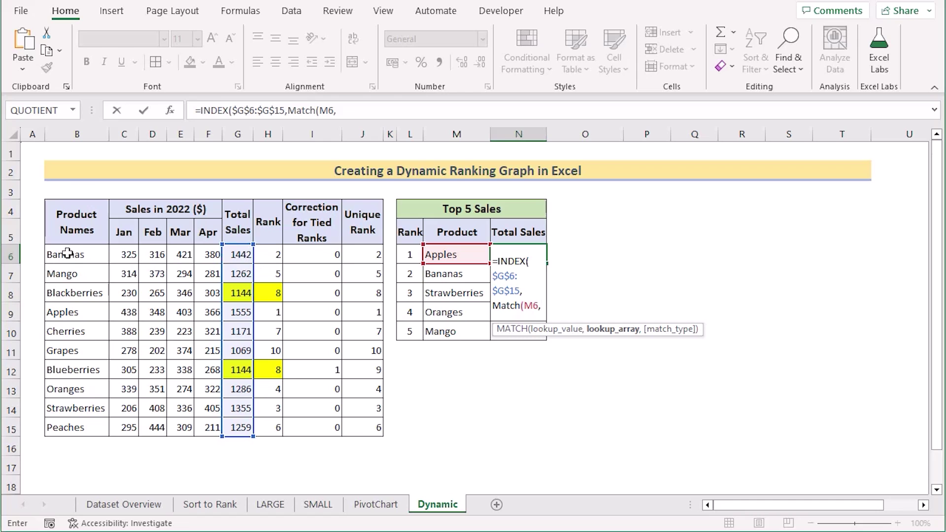
{"action": "left_click_drag", "start_coordinate": [93, 257], "coordinate": [87, 427]}
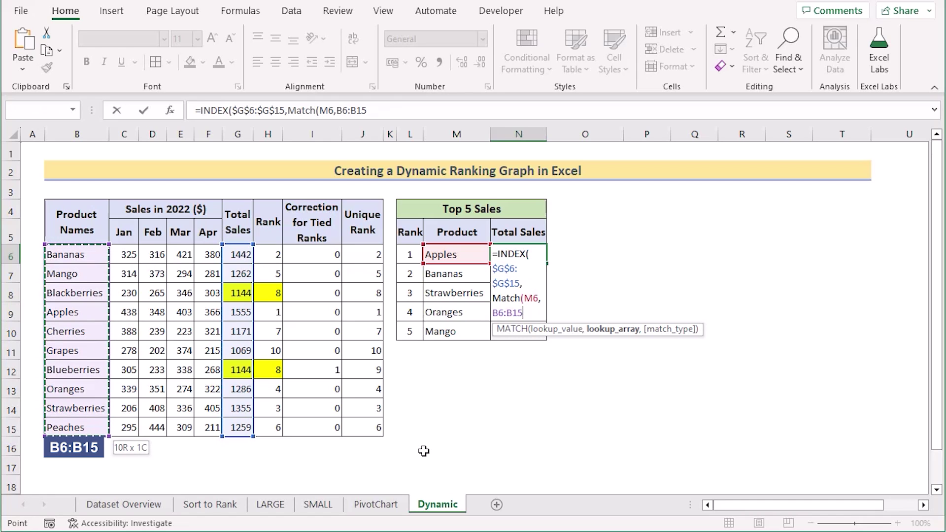
{"action": "key", "text": "F4"}
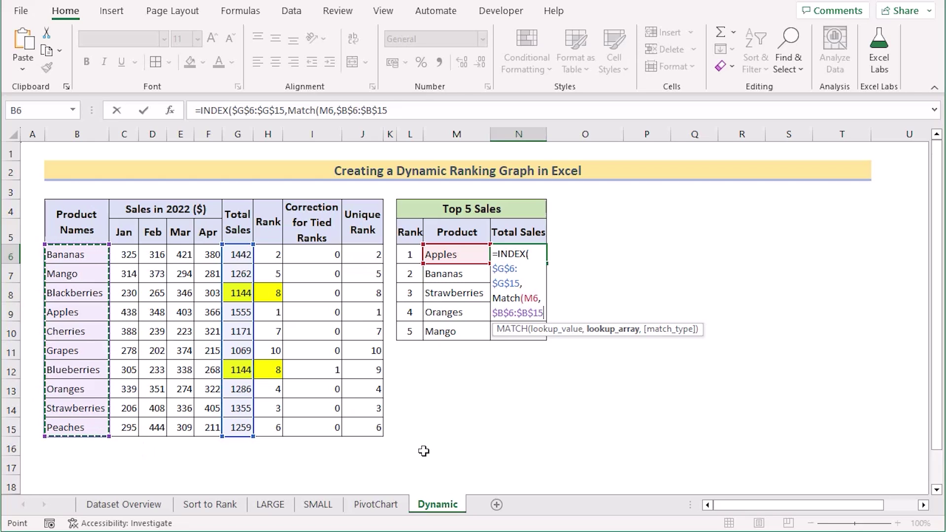
{"action": "type", "text": ","}
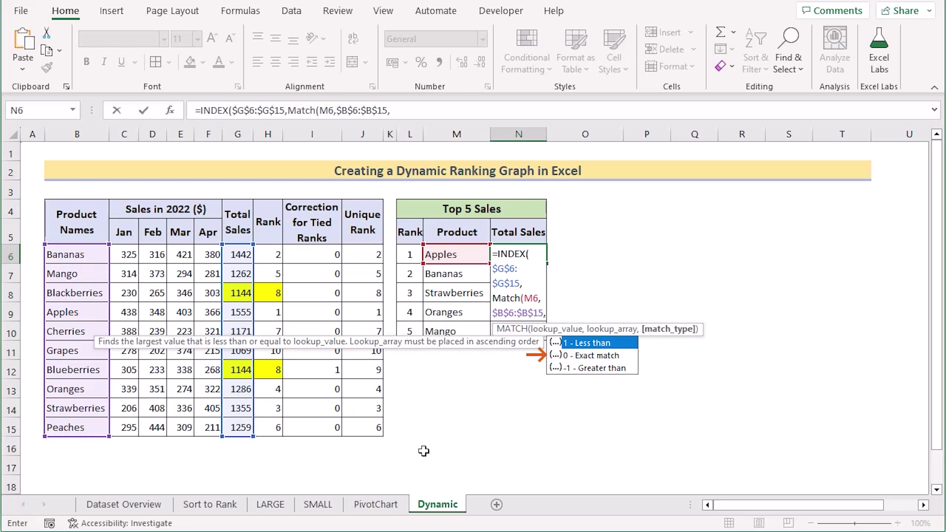
- Finish the N6 formula with exact match type 0 and fill it down to N10
{"action": "type", "text": "0))"}
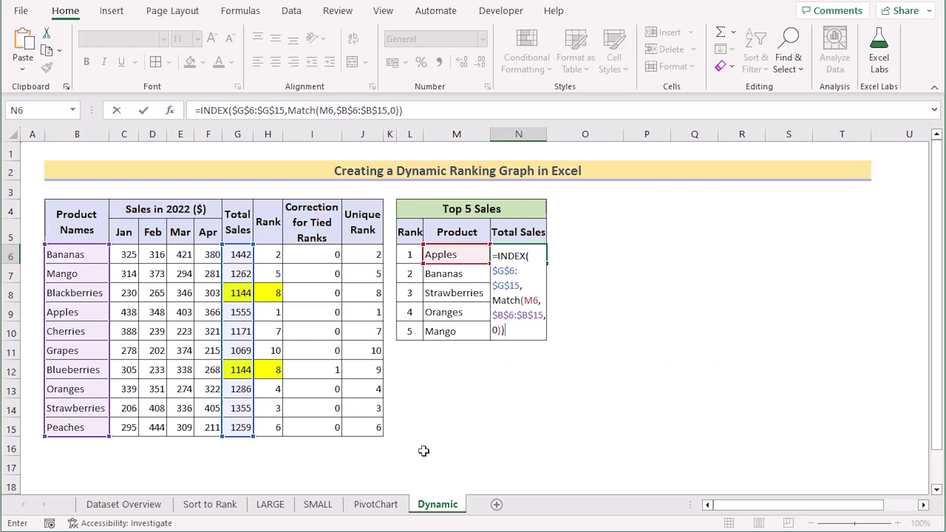
{"action": "key", "text": "Return"}
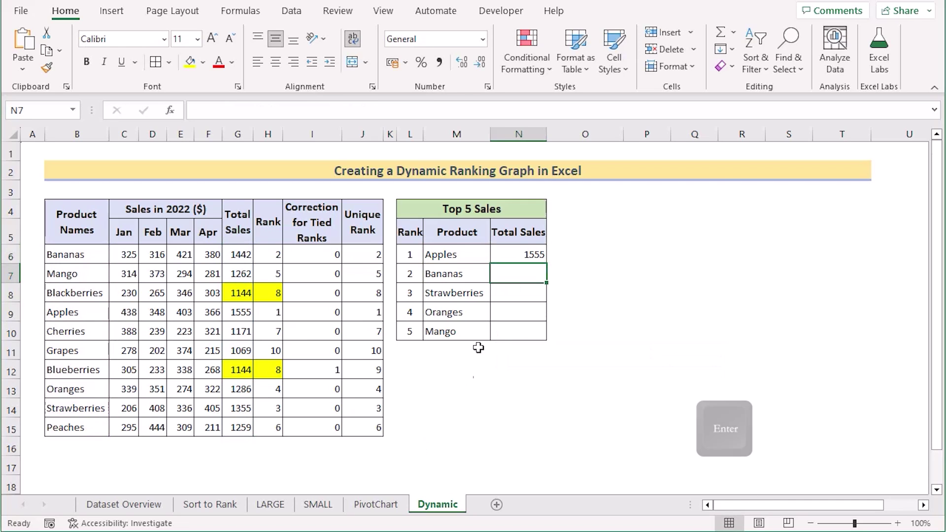
{"action": "left_click", "coordinate": [510, 255]}
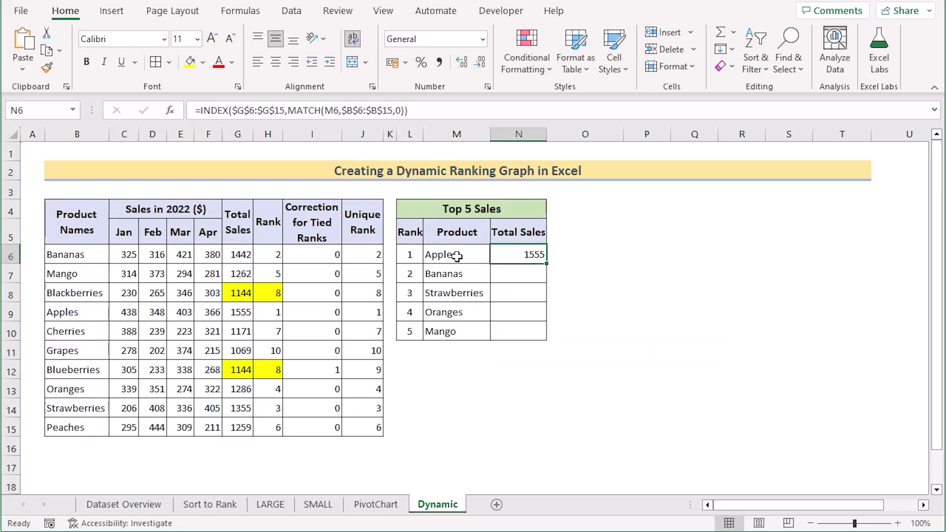
{"action": "left_click_drag", "start_coordinate": [549, 264], "coordinate": [547, 340]}
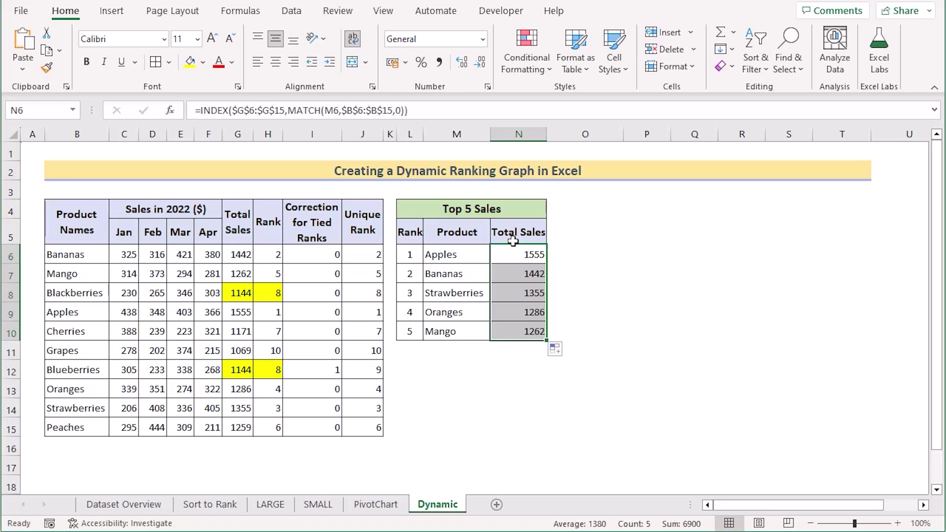
- Insert a clustered column chart from L5:N10 and place it to the right of the Top 5 Sales table
{"action": "left_click", "coordinate": [403, 237]}
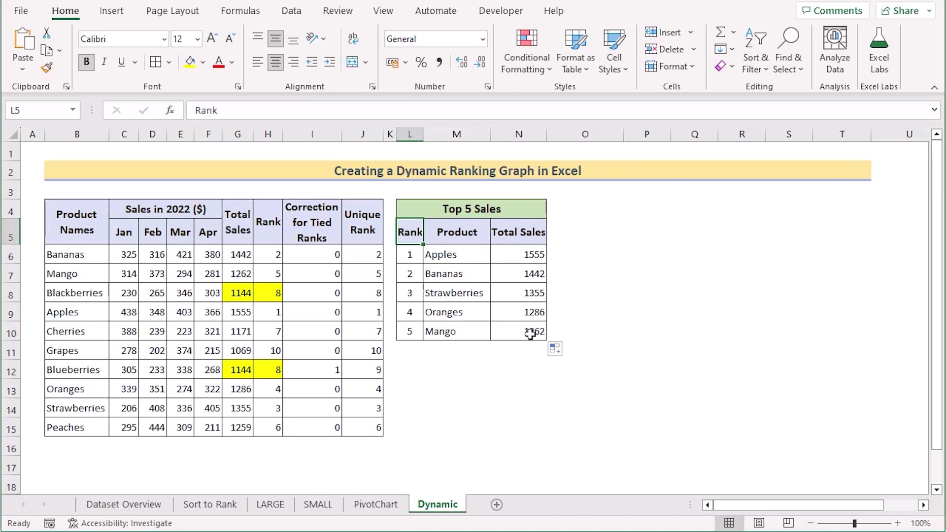
{"action": "left_click", "coordinate": [530, 333], "text": "shift"}
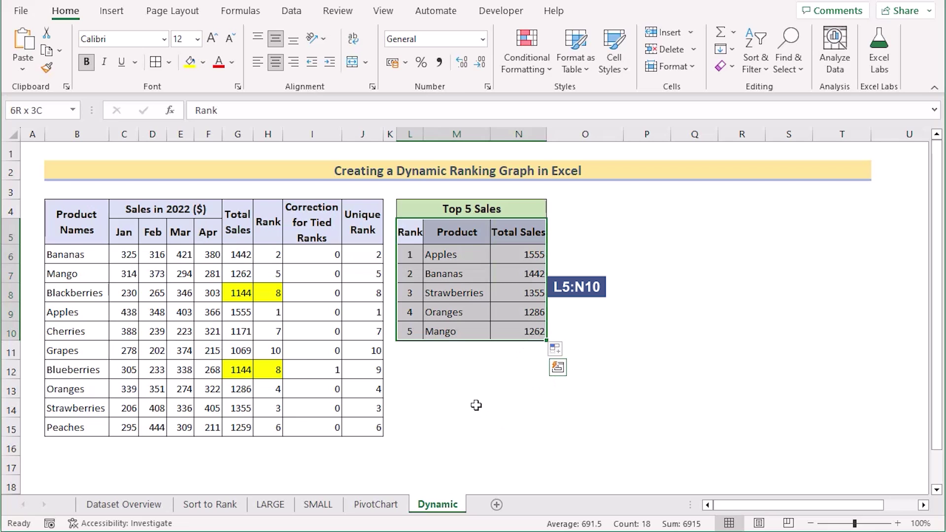
{"action": "left_click", "coordinate": [111, 11]}
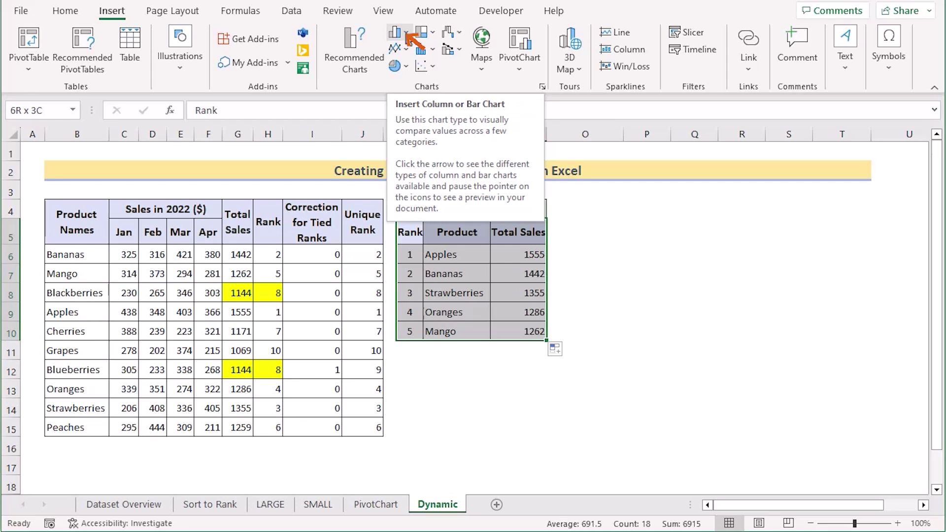
{"action": "left_click", "coordinate": [405, 32]}
{"action": "left_click", "coordinate": [416, 86]}
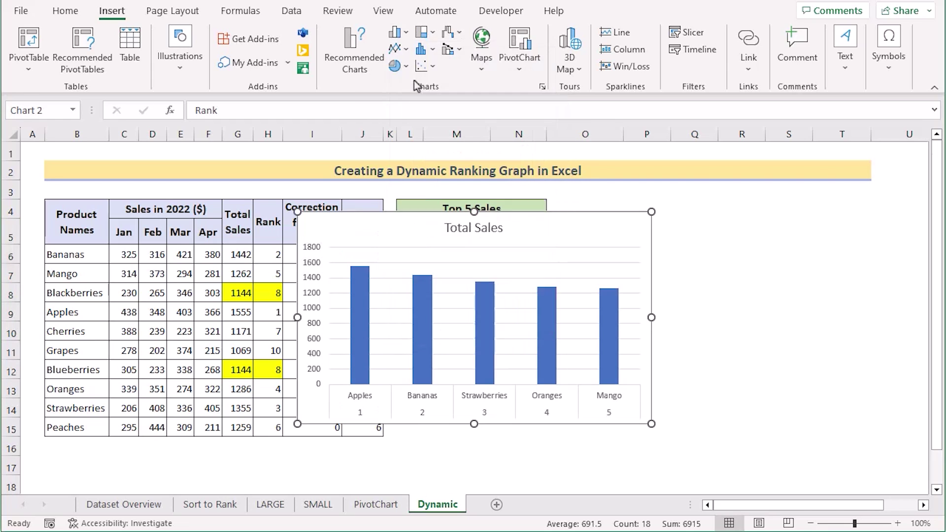
{"action": "left_click_drag", "start_coordinate": [443, 220], "coordinate": [705, 200]}
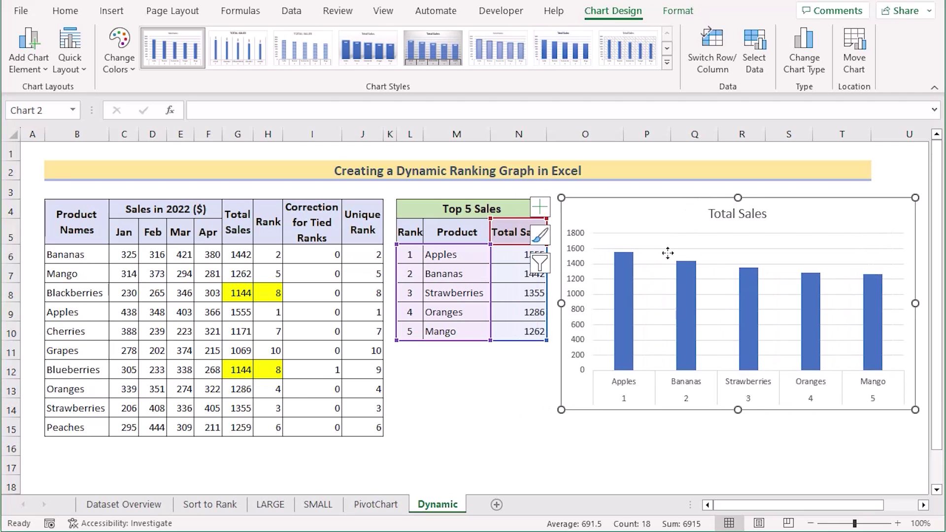